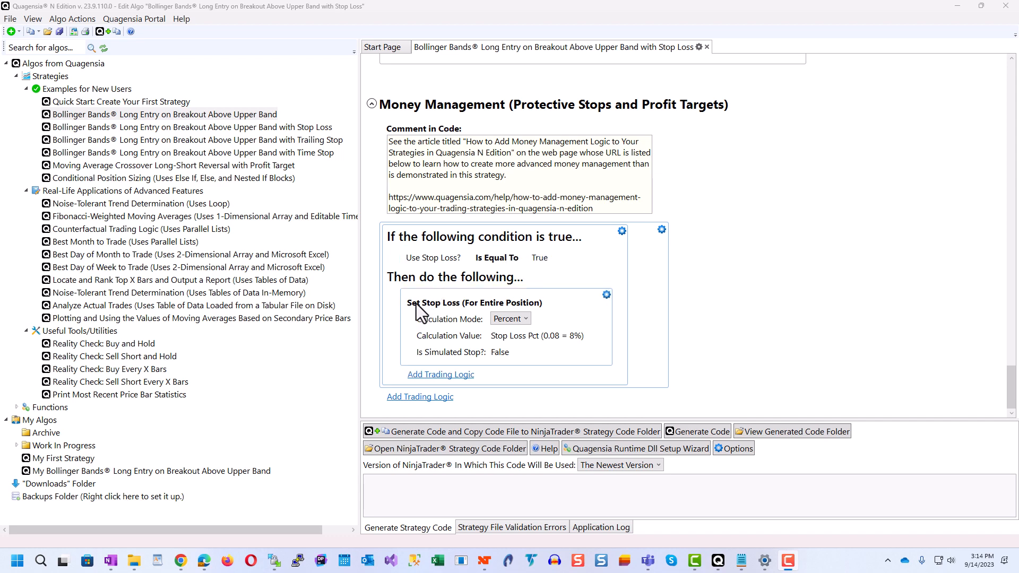
# Step: Examine the calculation mode options and calculation value of the Set Stop Loss block in the Money Management section
pyautogui.click(525, 319)
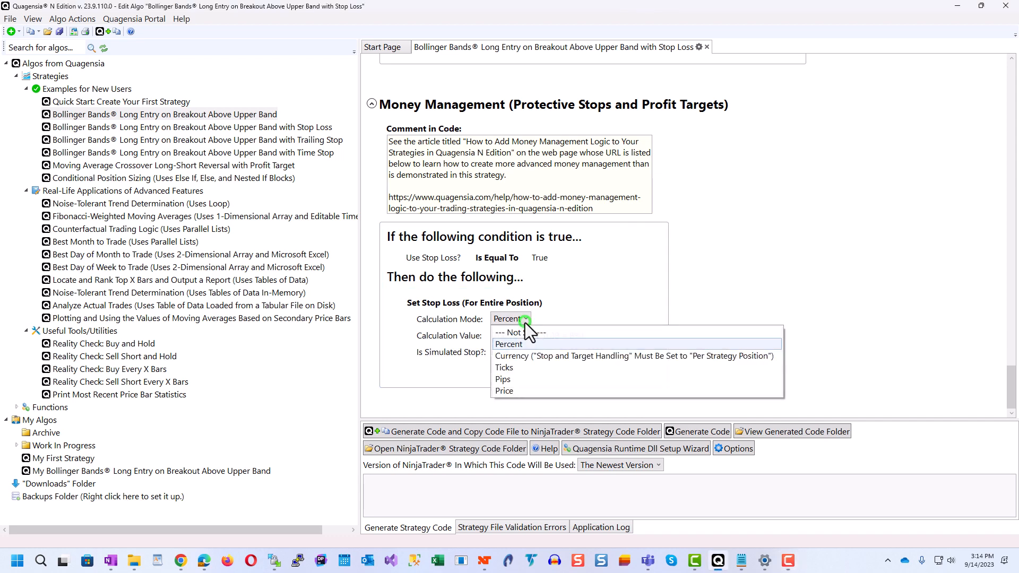
pyautogui.click(826, 486)
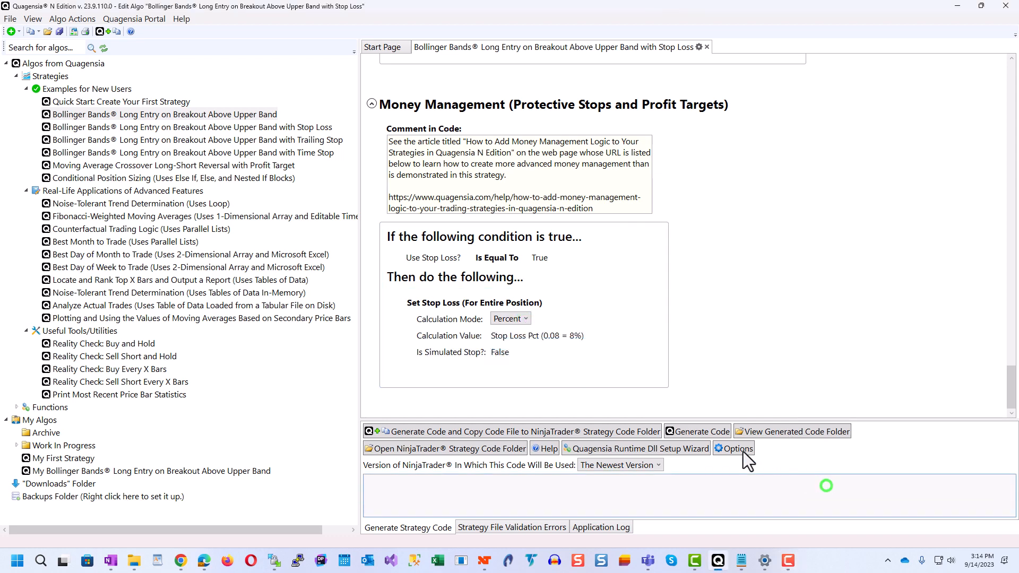
pyautogui.moveTo(451, 337)
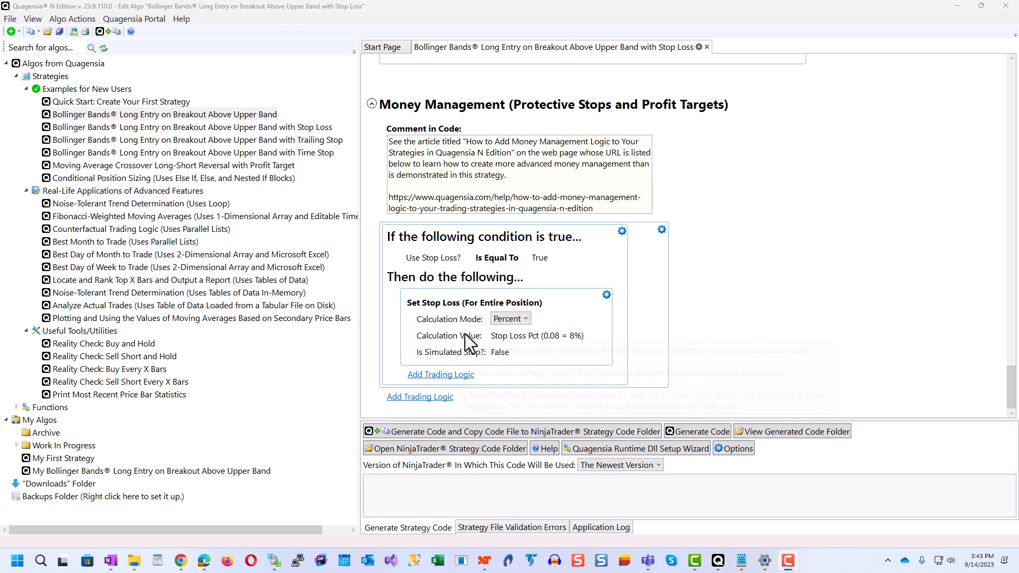
pyautogui.moveTo(465, 333)
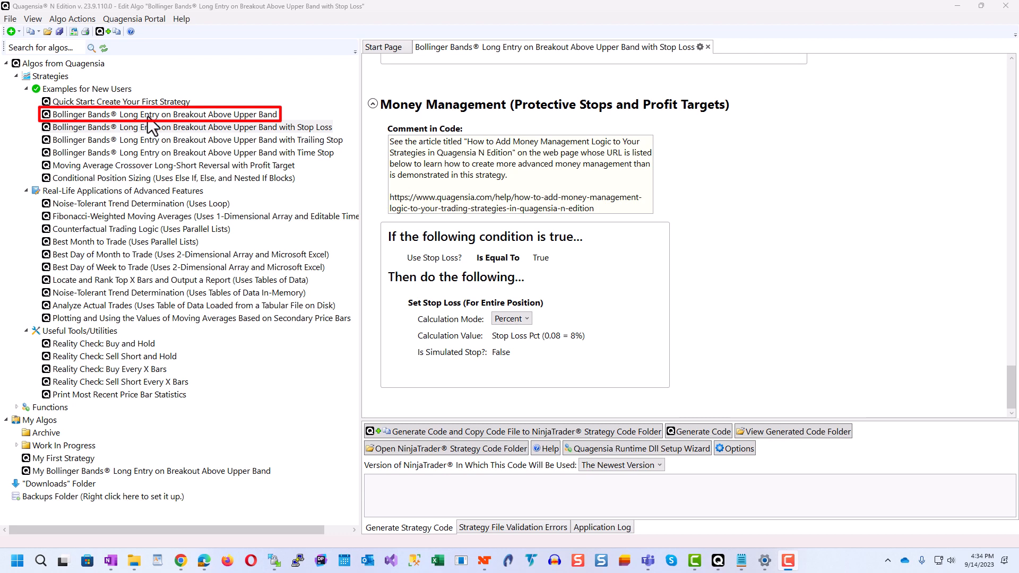
# Step: Copy the "Bollinger Bands® Long Entry on Breakout Above Upper Band" example and name it "My Bollinger Bands® Long Entry on Breakout Above Upper Band with Stop Loss"
pyautogui.rightClick(240, 114)
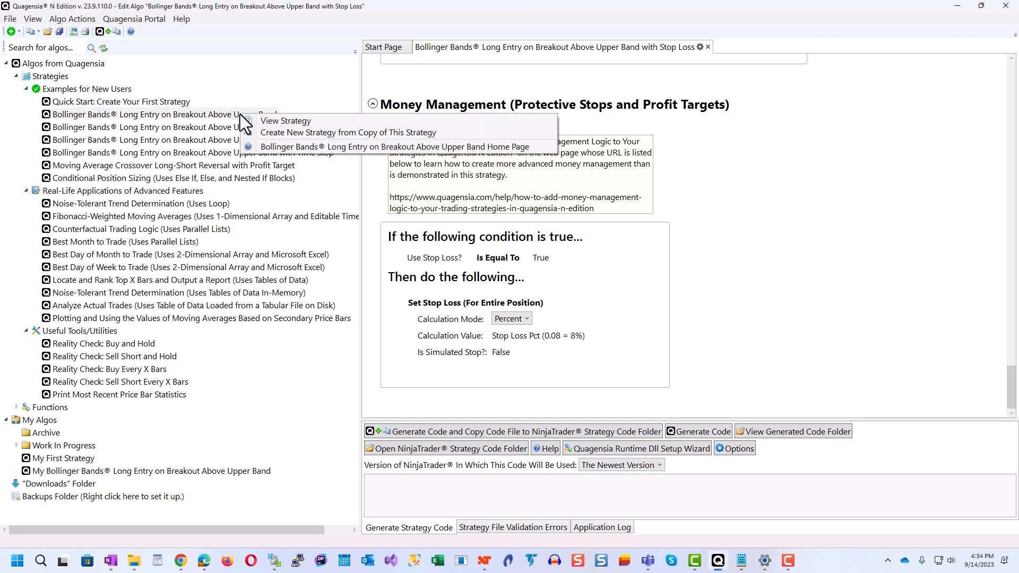
pyautogui.click(301, 135)
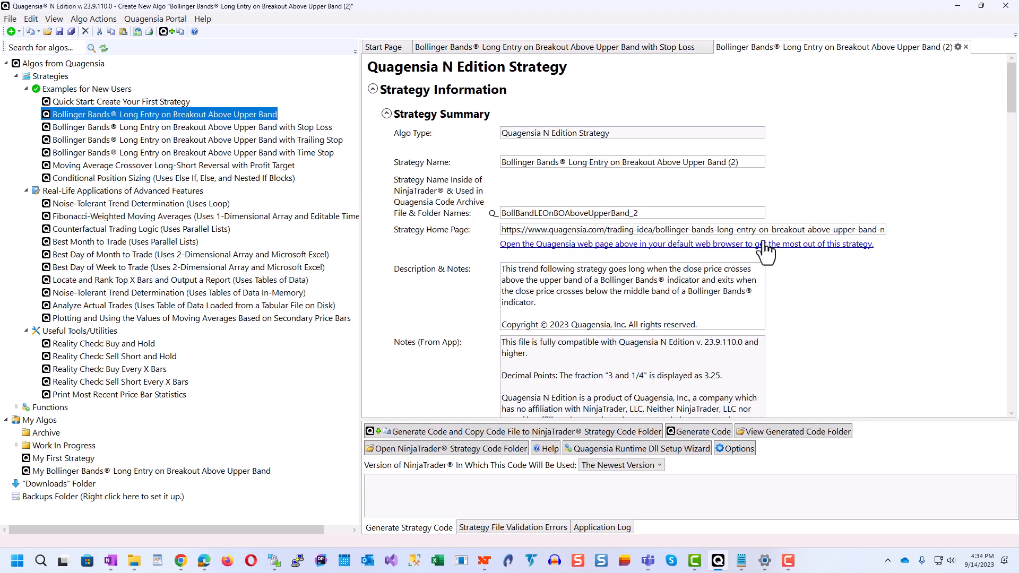
pyautogui.click(749, 164)
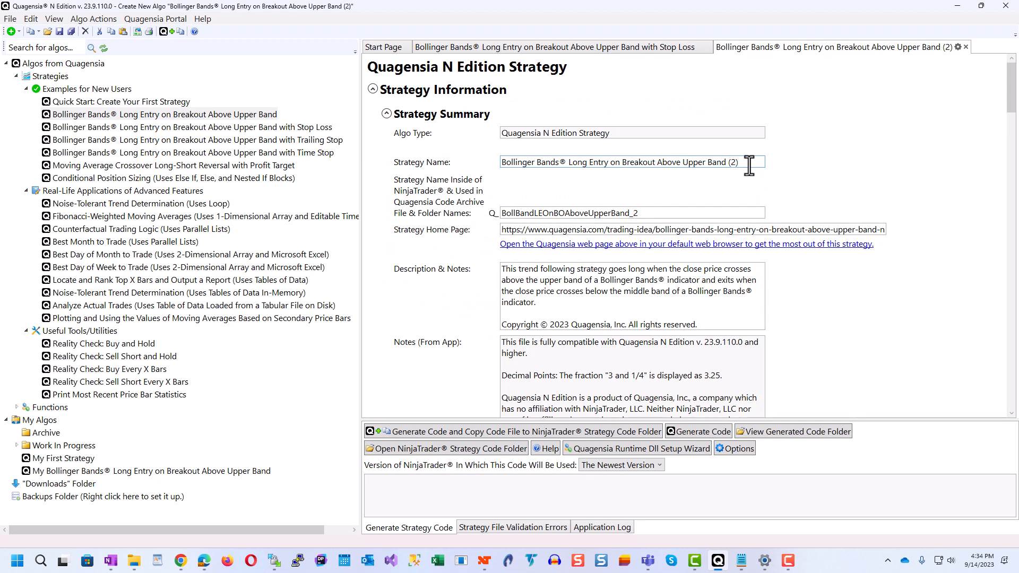
pyautogui.press('BackSpace')
pyautogui.press('BackSpace')
pyautogui.press('BackSpace')
pyautogui.write('with Stop Loss')
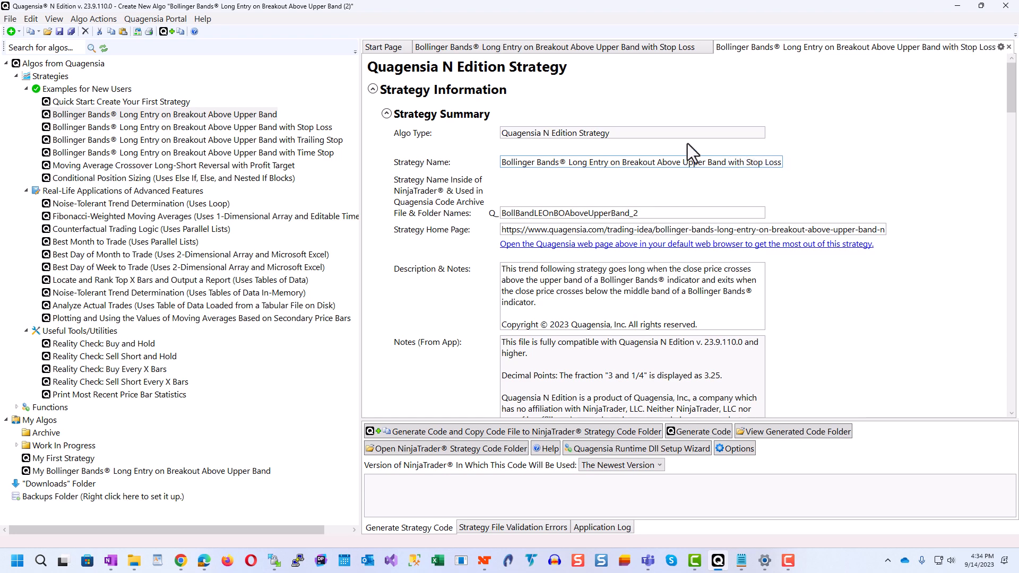
pyautogui.click(501, 163)
pyautogui.write('My')
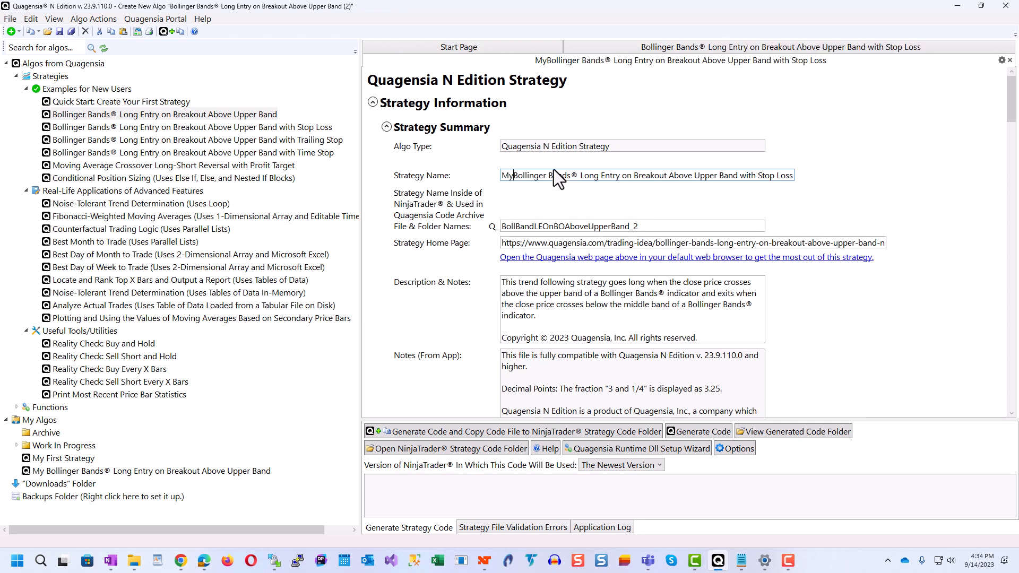
# Step: Change the new strategy's NinjaTrader file and folder name to MyBollBandLEOnBOAboveUpperBandWSL
pyautogui.click(501, 226)
pyautogui.write('My')
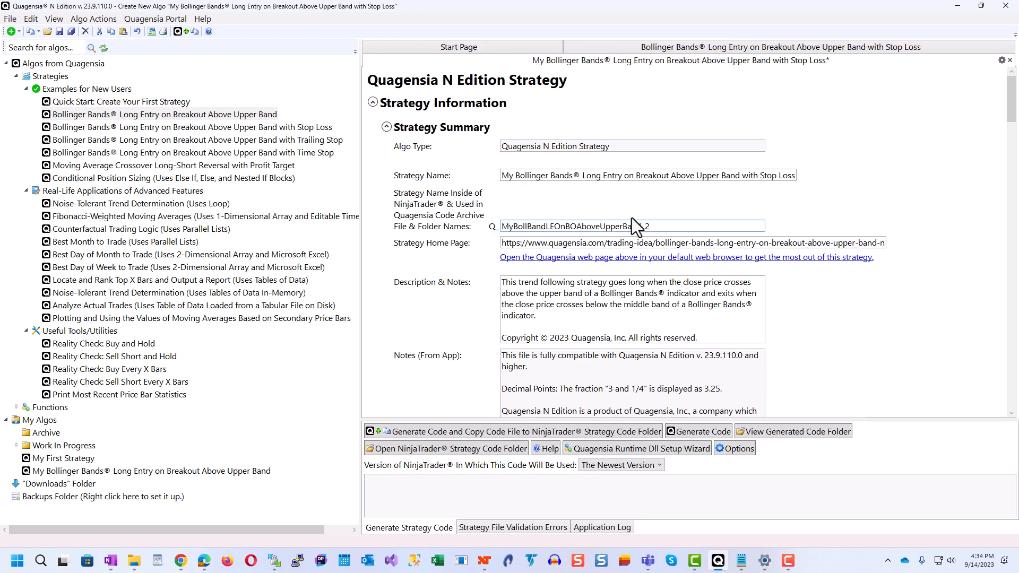
pyautogui.click(661, 230)
pyautogui.press('BackSpace')
pyautogui.press('BackSpace')
pyautogui.press('BackSpace')
pyautogui.write('dWSL')
# Step: Save the new strategy as MyBollBandLEOnBOAboveUpperBandWSL.qsnx in the My_Algos folder
pyautogui.click(546, 315)
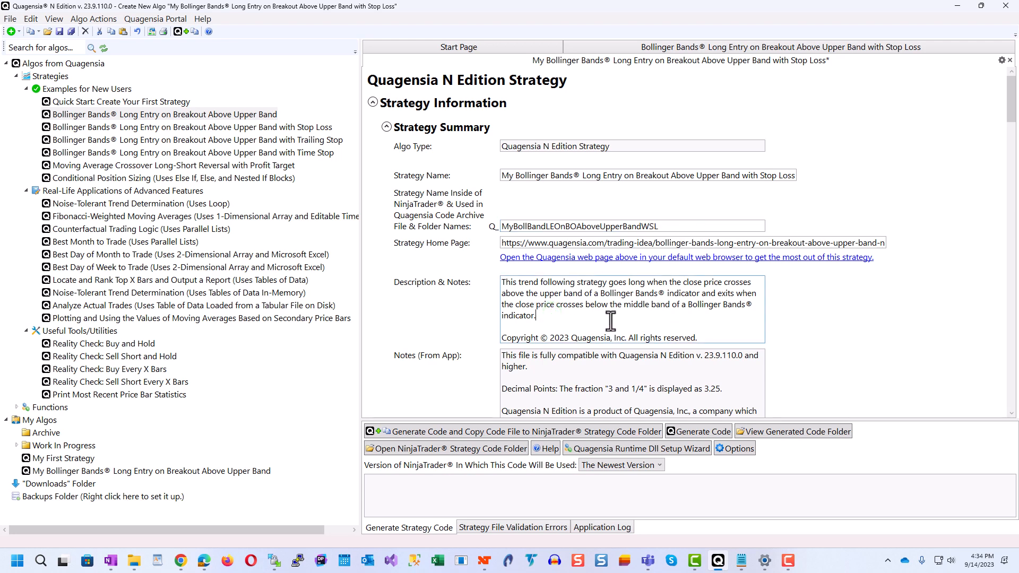
pyautogui.click(60, 32)
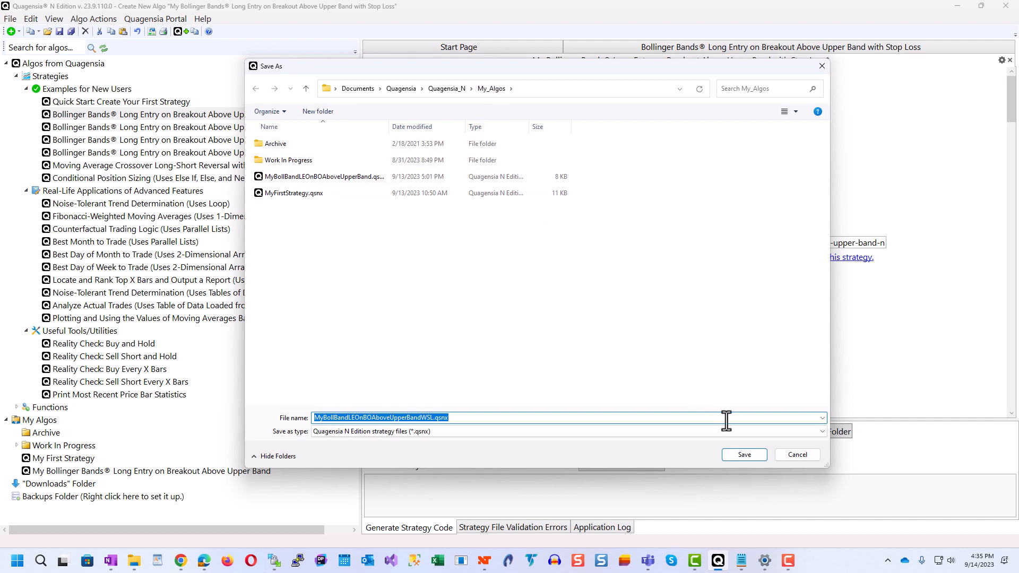
pyautogui.click(742, 459)
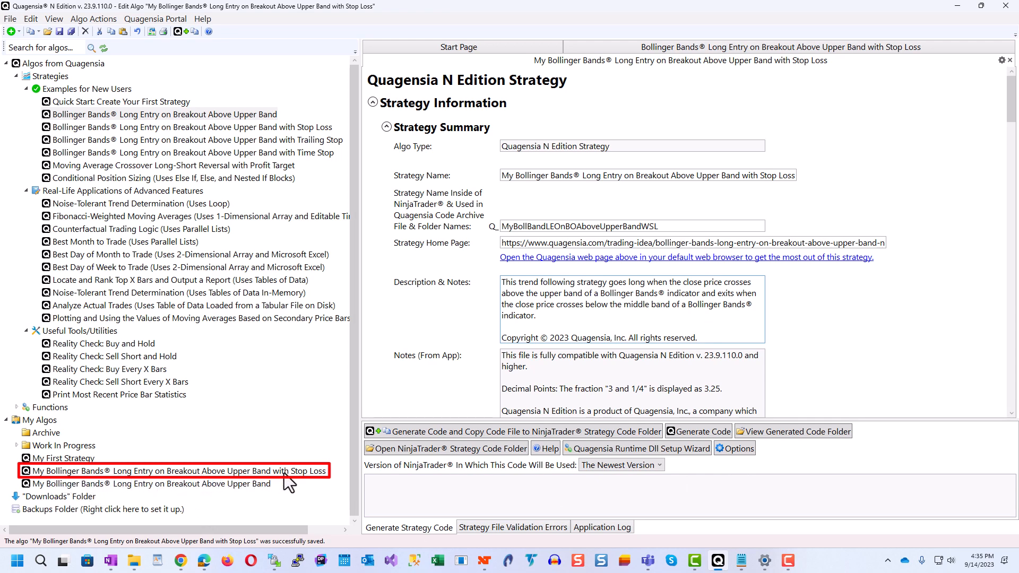
pyautogui.rightClick(208, 476)
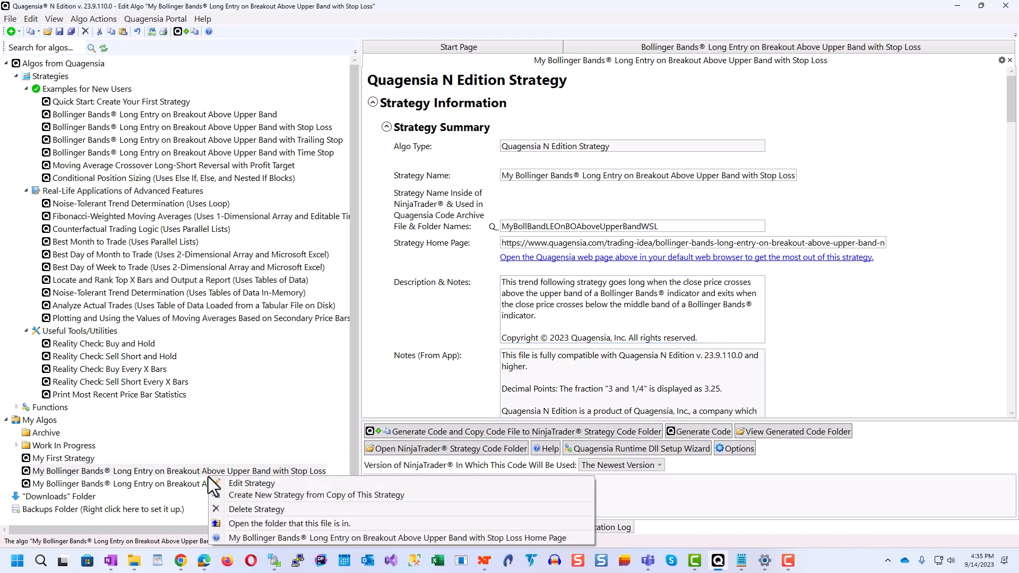
pyautogui.click(671, 483)
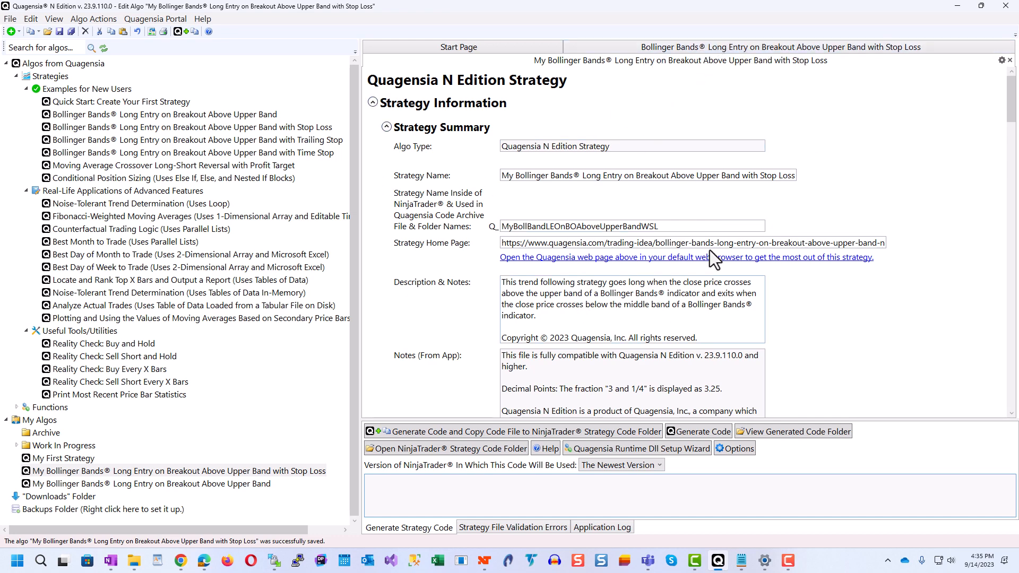
# Step: Move the stop loss template's tab to the tab group in column 2 of the upper row and collapse the algo tree pane
pyautogui.click(706, 46)
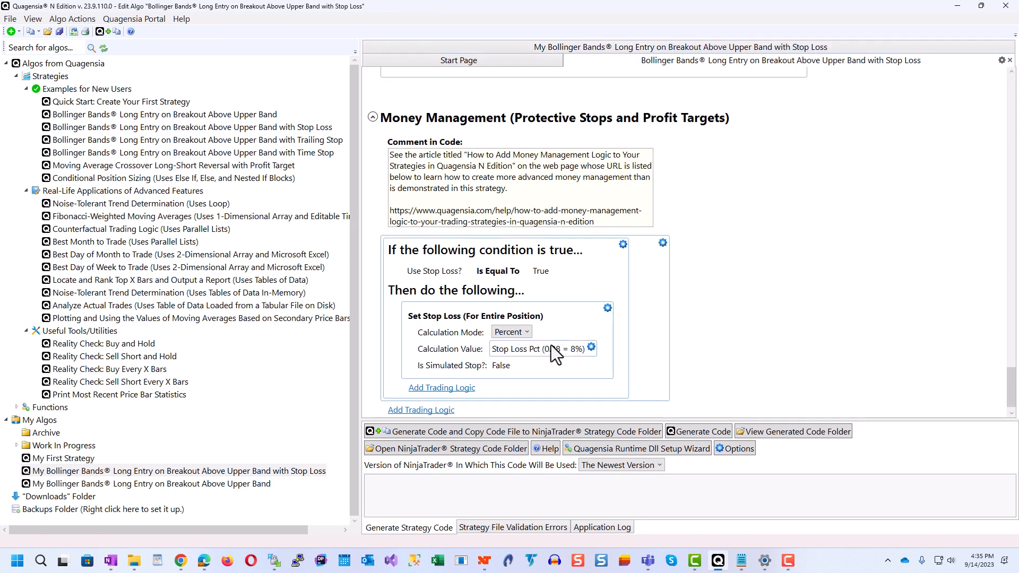
pyautogui.click(1002, 60)
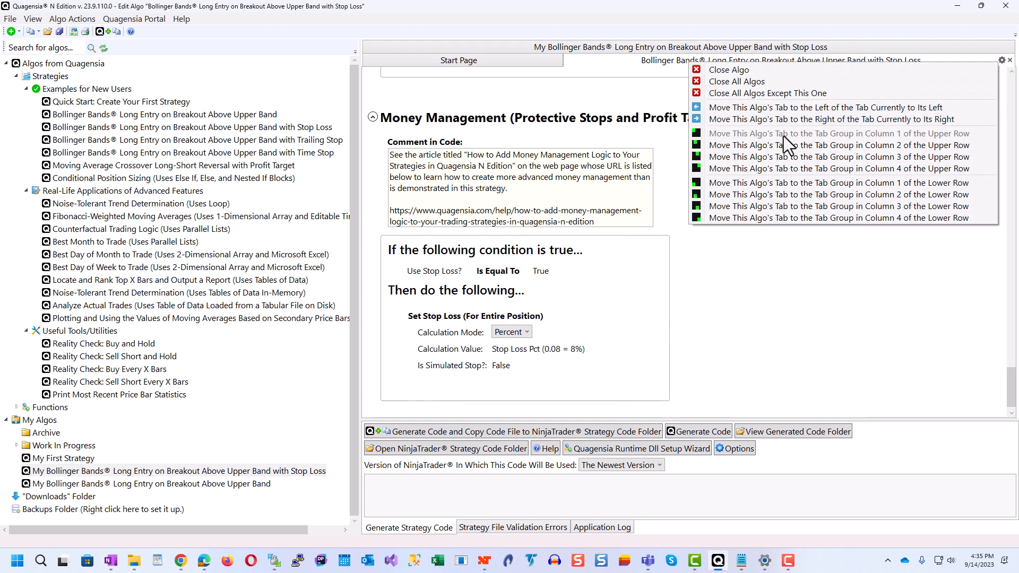
pyautogui.click(923, 29)
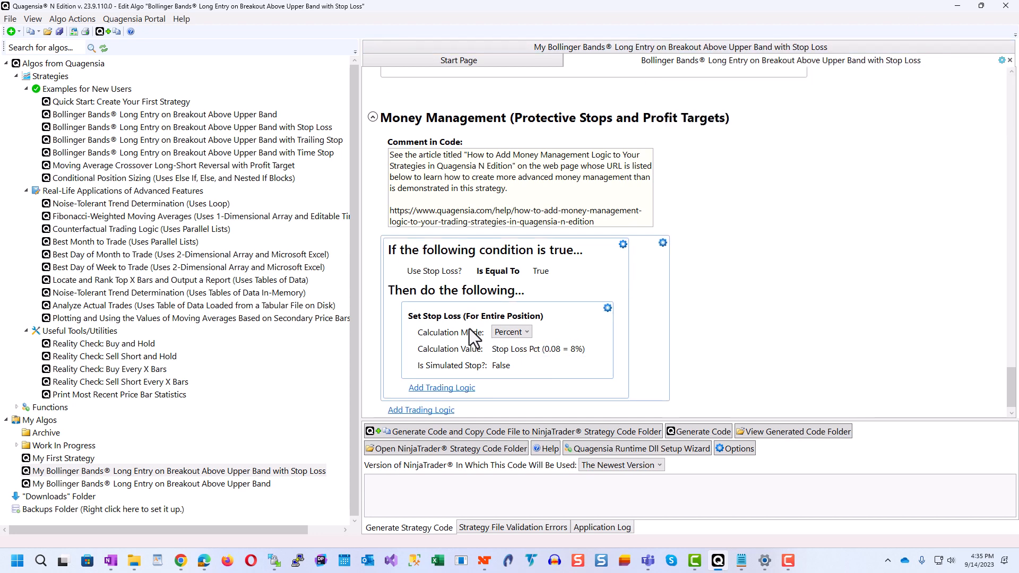
pyautogui.click(1001, 61)
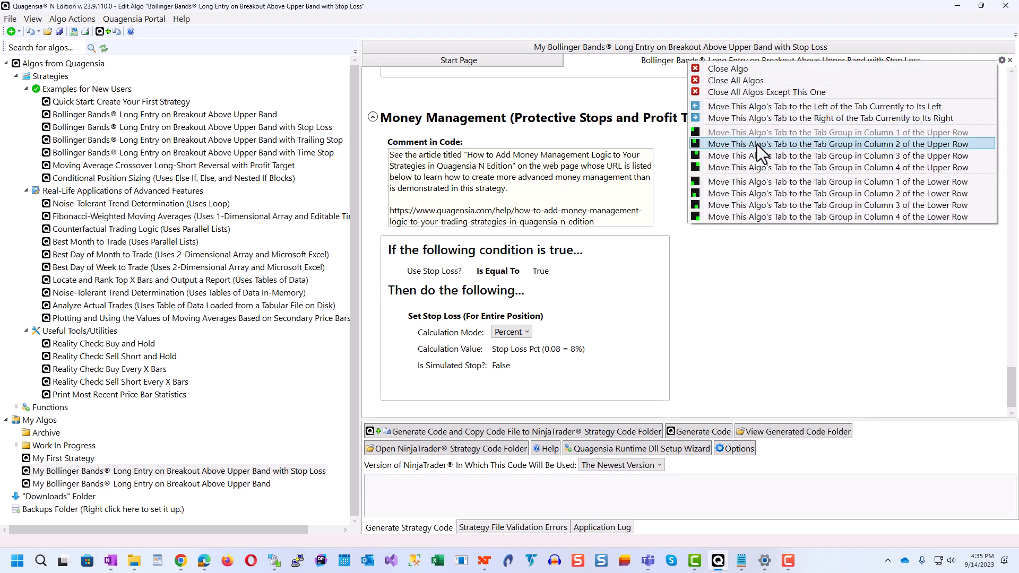
pyautogui.click(871, 143)
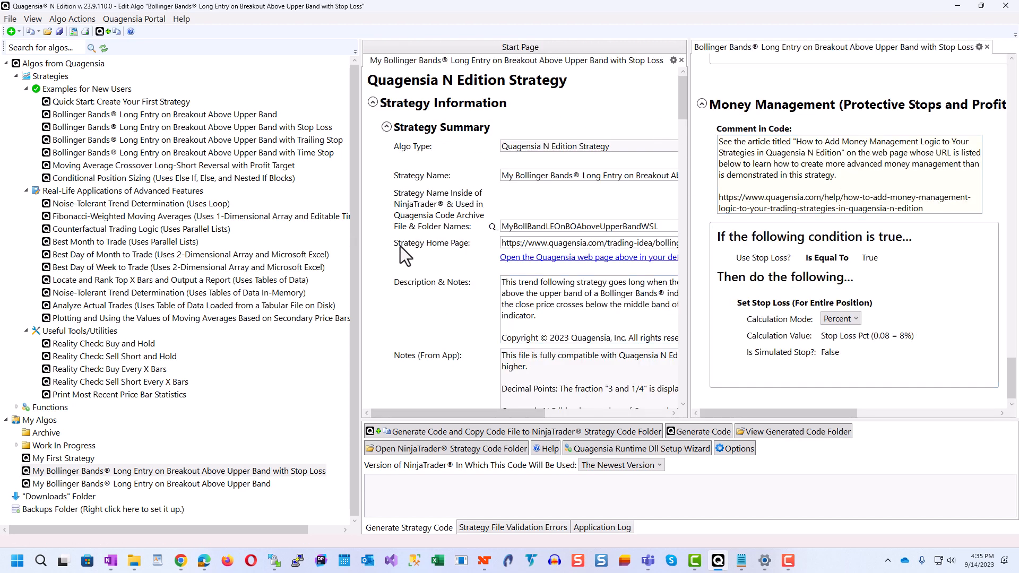
pyautogui.moveTo(362, 274); pyautogui.dragTo(11, 364)
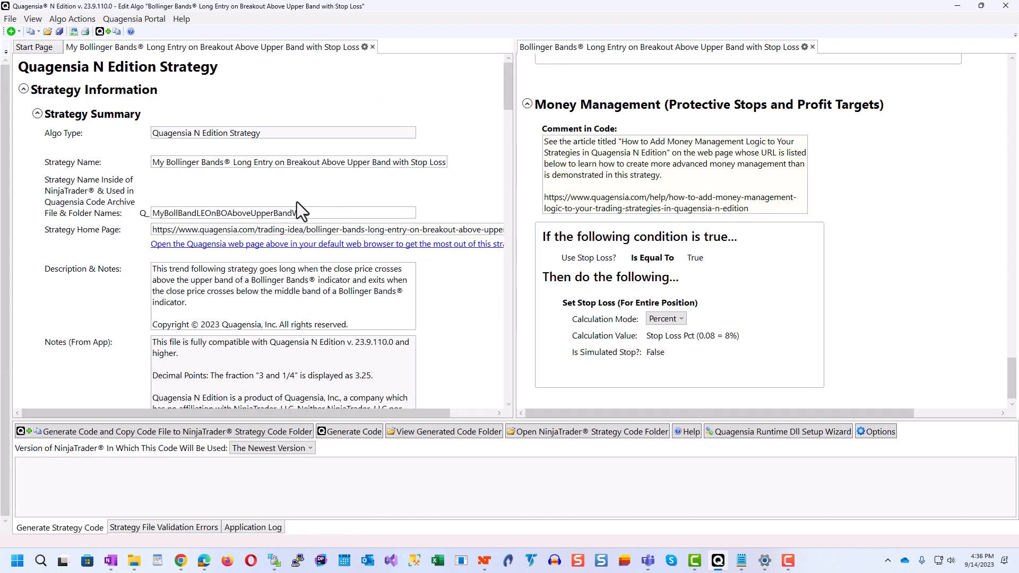
# Step: Compare the Money Management and Input Parameters sections of the new strategy with those of the stop loss template
pyautogui.click(153, 162)
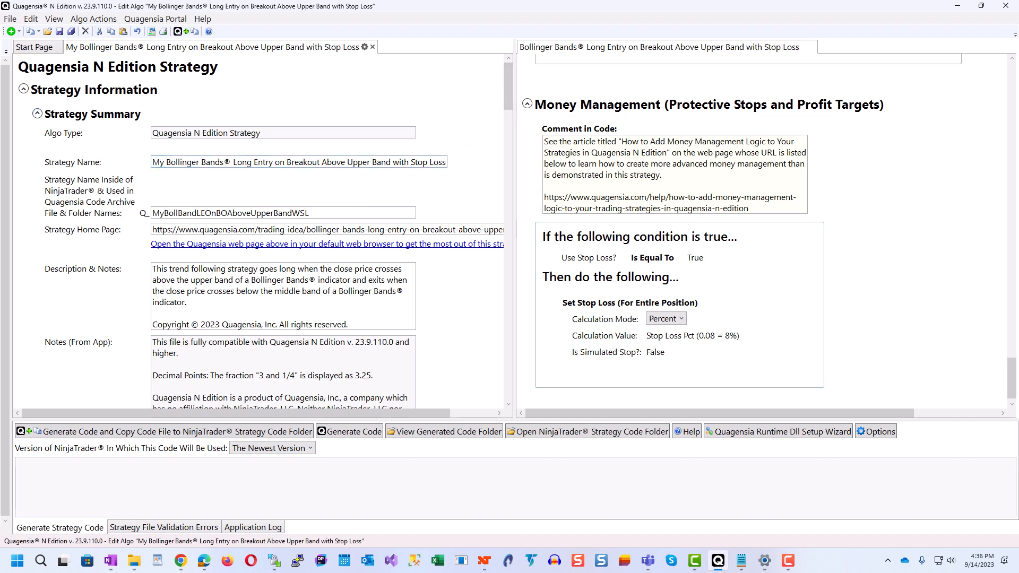
pyautogui.moveTo(1013, 384)
pyautogui.mouseDown()
pyautogui.moveTo(1013, 80)
pyautogui.moveTo(1012, 380)
pyautogui.mouseUp()
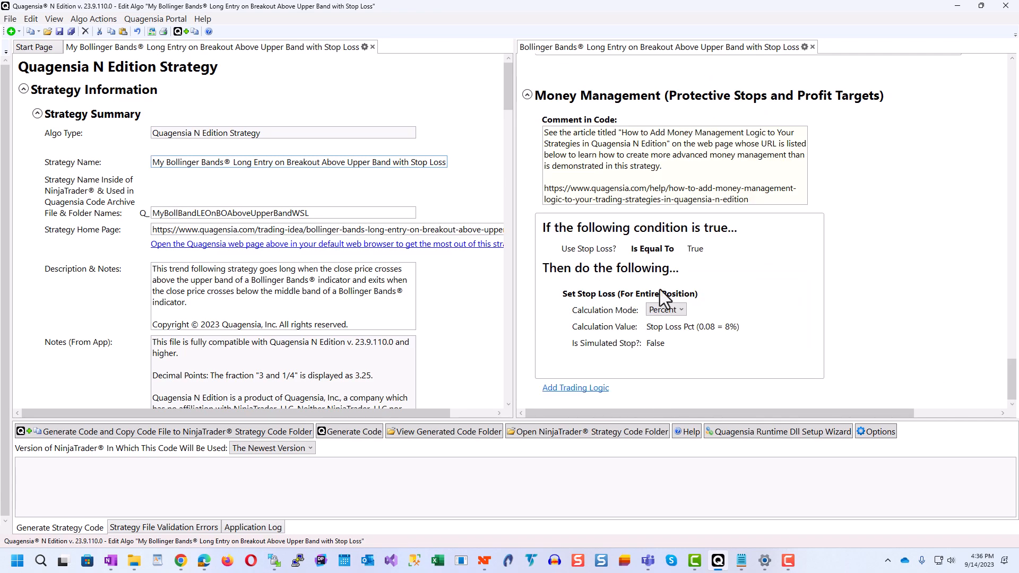
pyautogui.moveTo(508, 106); pyautogui.dragTo(509, 382)
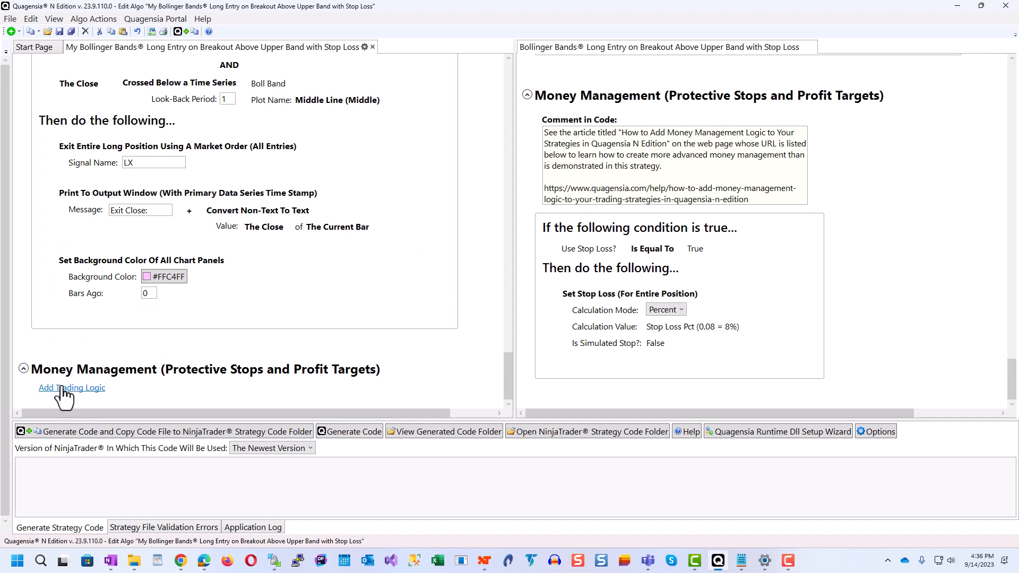
pyautogui.moveTo(510, 385); pyautogui.dragTo(537, 71)
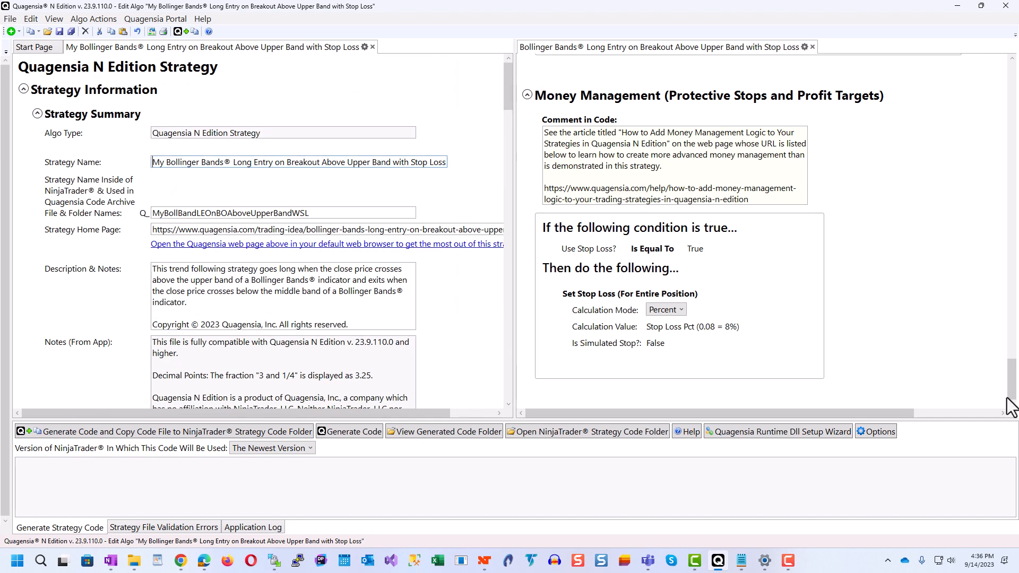
pyautogui.moveTo(1010, 395); pyautogui.dragTo(1010, 80)
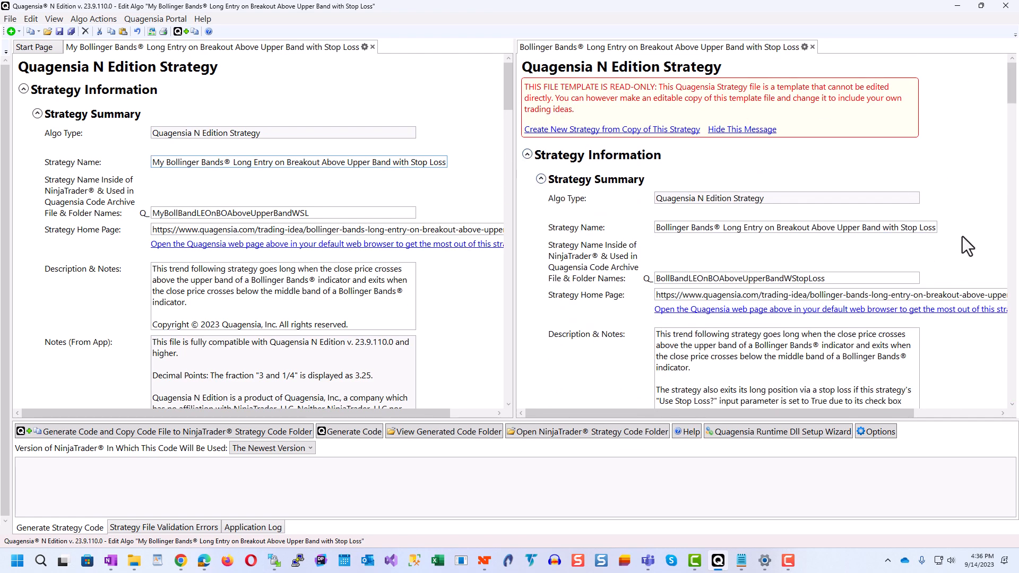
pyautogui.moveTo(1012, 101); pyautogui.dragTo(1014, 228)
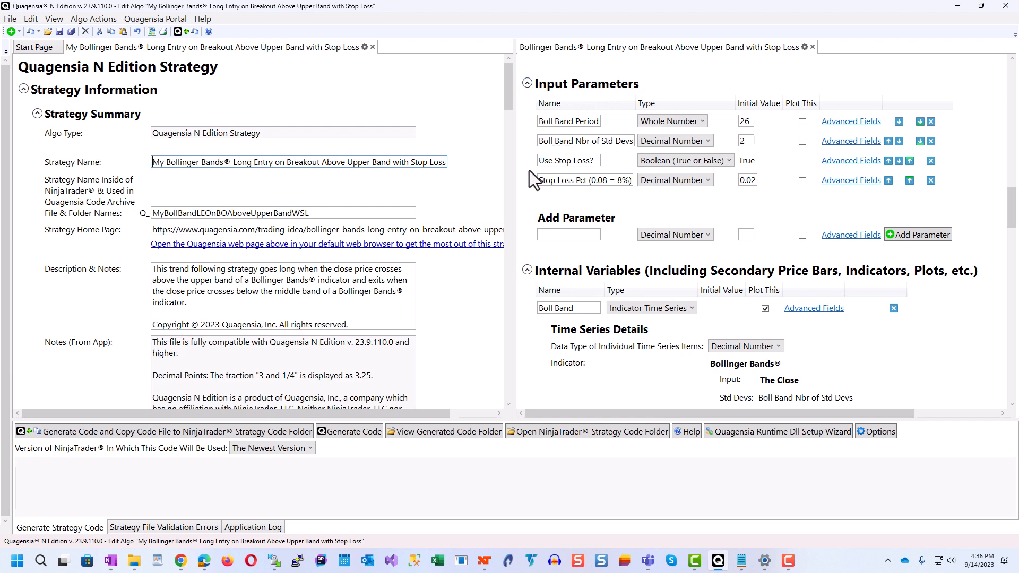
pyautogui.click(550, 167)
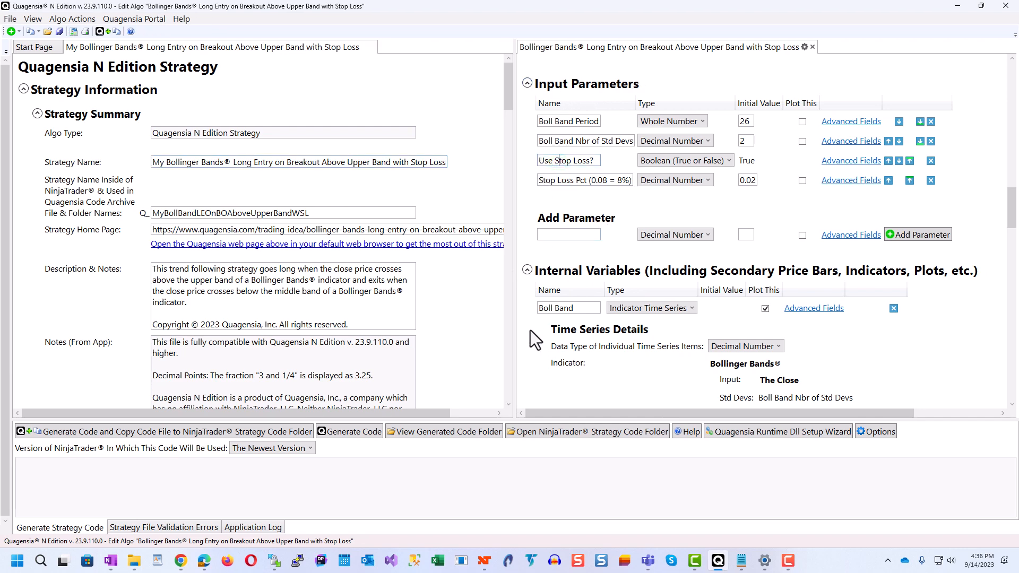
pyautogui.moveTo(504, 83); pyautogui.dragTo(498, 213)
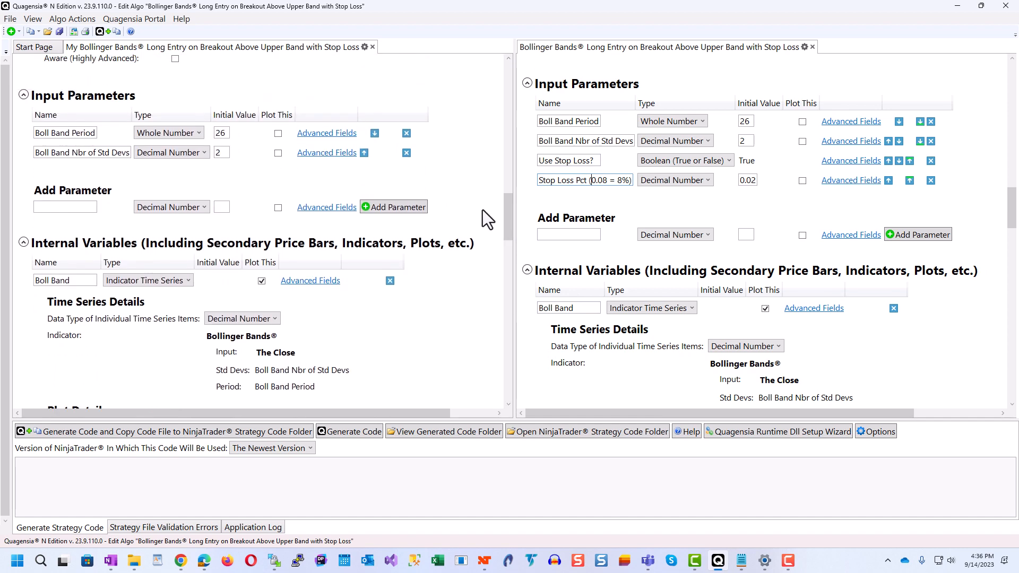
# Step: Add a Boolean (True or False) input parameter named "Use Stop Loss?" with initial value True to the new strategy
pyautogui.click(595, 163)
pyautogui.hotkey('ctrl', 'c')
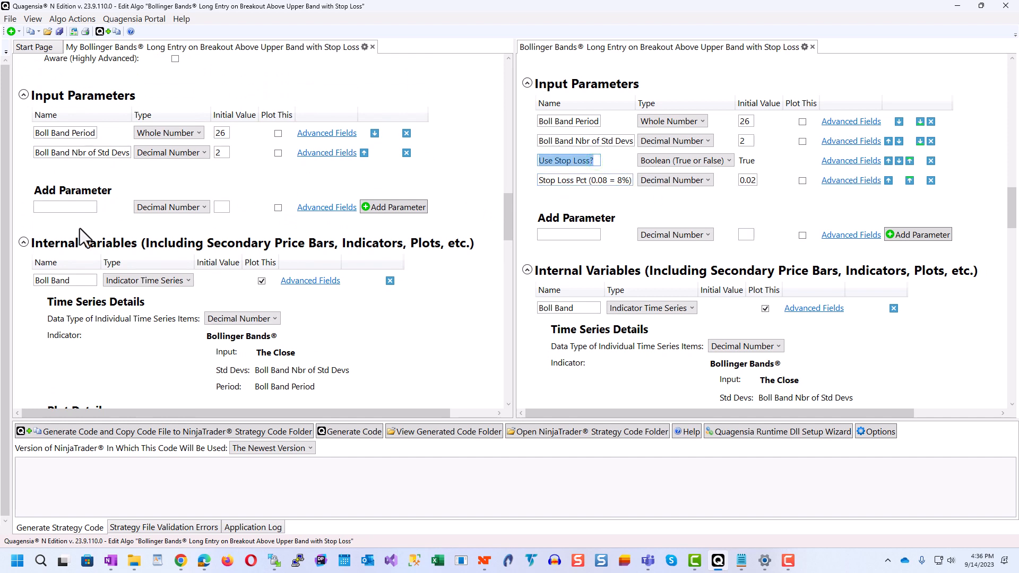
pyautogui.click(76, 213)
pyautogui.hotkey('ctrl', 'v')
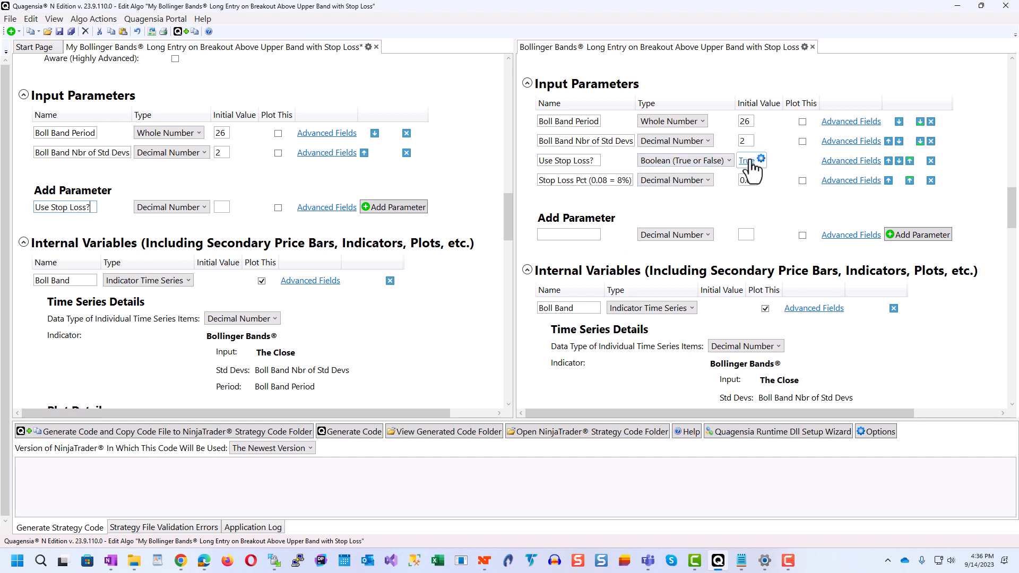
pyautogui.click(165, 211)
pyautogui.click(159, 232)
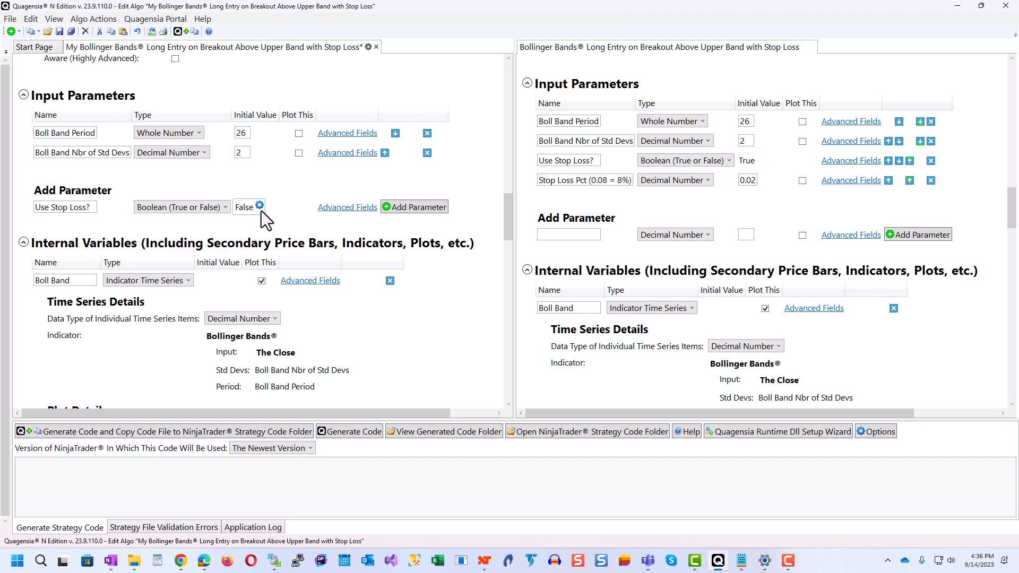
pyautogui.click(247, 208)
pyautogui.click(419, 206)
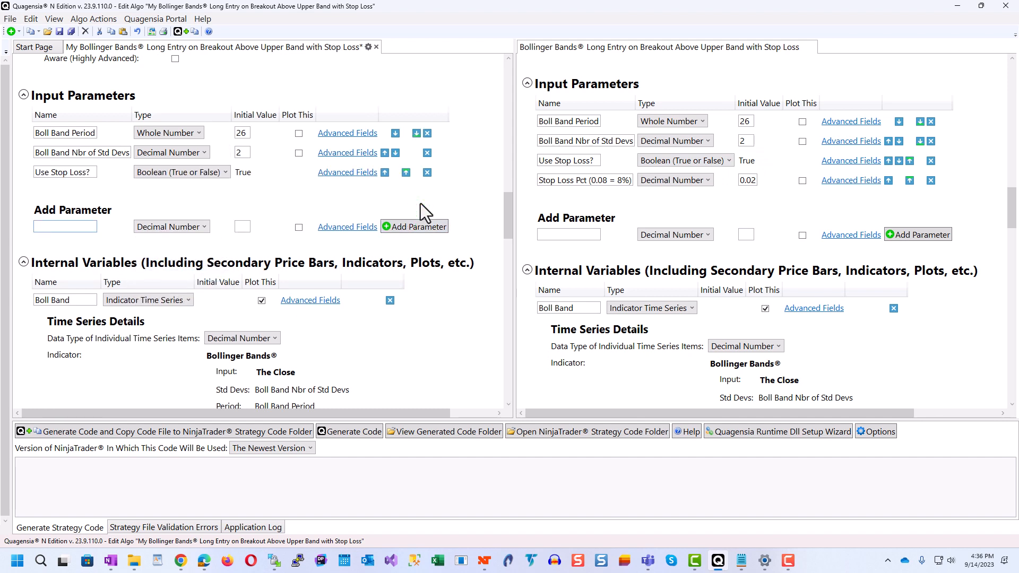
# Step: Add a Decimal Number input parameter named "Stop Loss Pct (0.08 = 8%)" with initial value 0.02 to the new strategy
pyautogui.click(571, 185)
pyautogui.hotkey('ctrl', 'c')
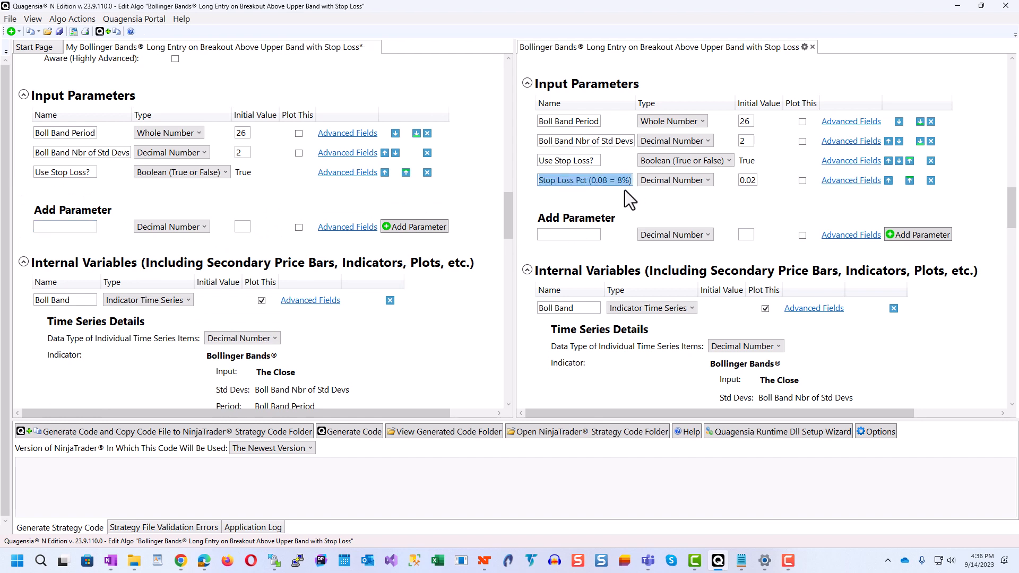
pyautogui.click(64, 226)
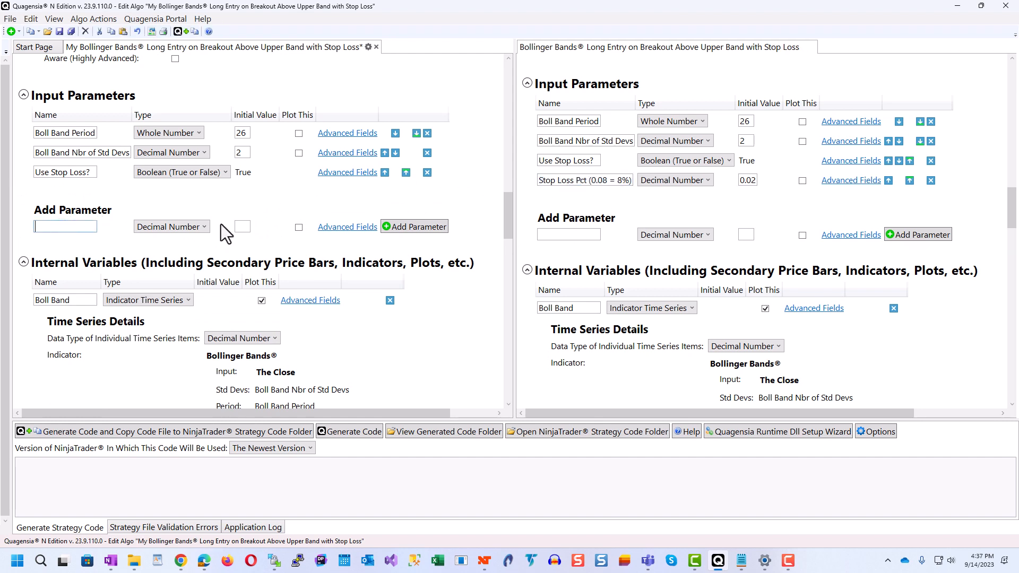
pyautogui.hotkey('ctrl', 'v')
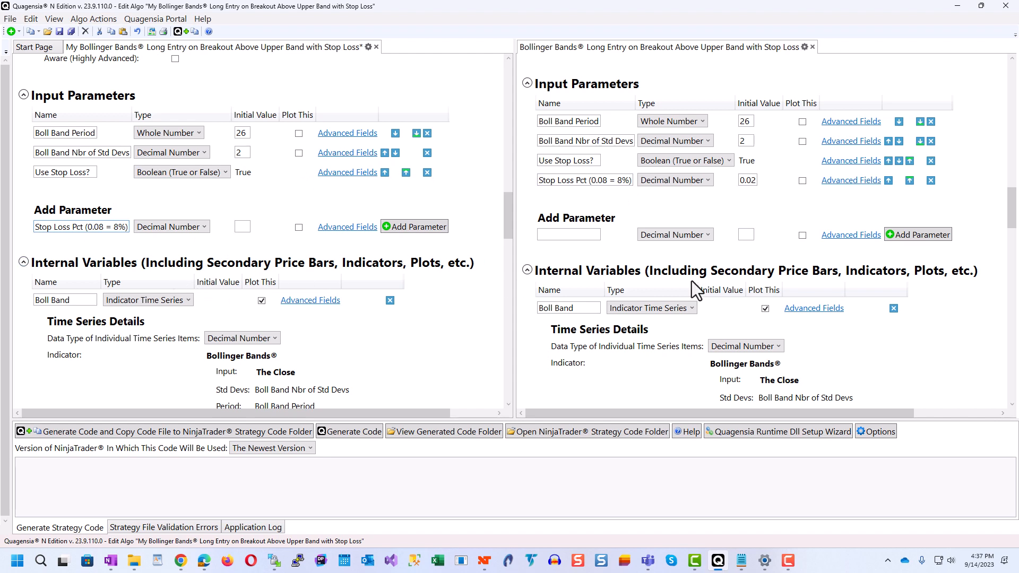
pyautogui.click(749, 179)
pyautogui.hotkey('ctrl', 'c')
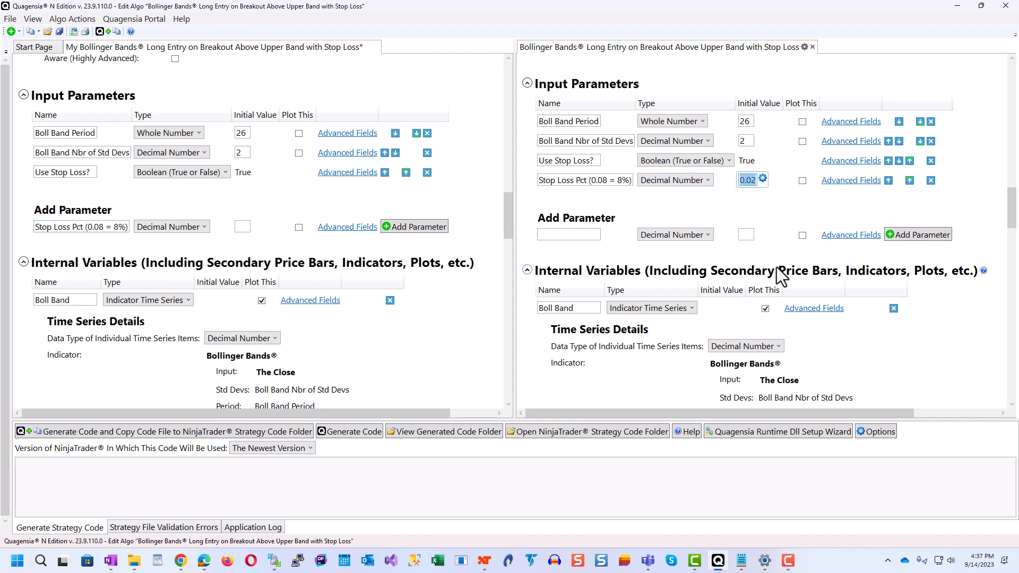
pyautogui.click(246, 230)
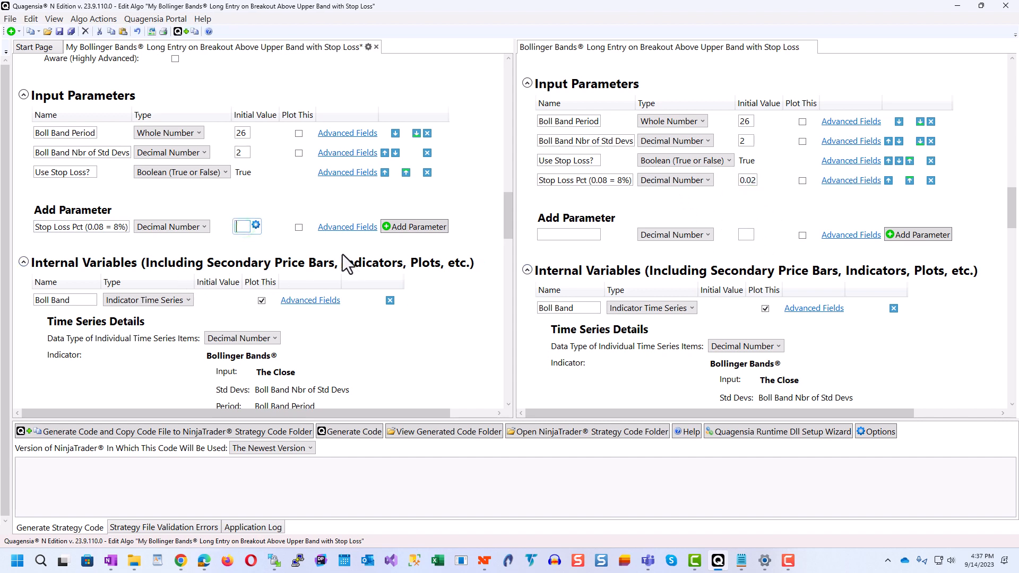
pyautogui.hotkey('ctrl', 'v')
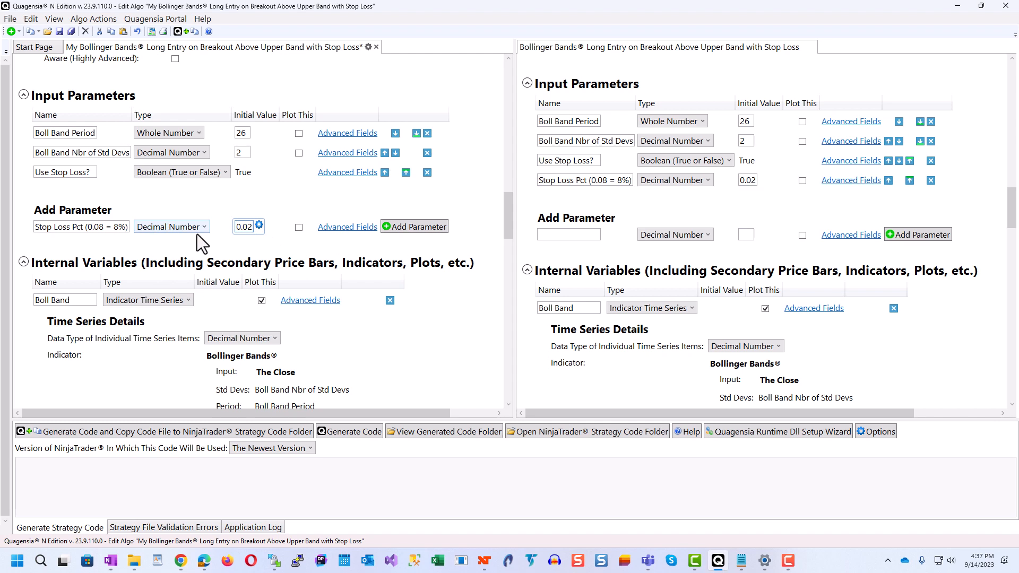
pyautogui.click(435, 228)
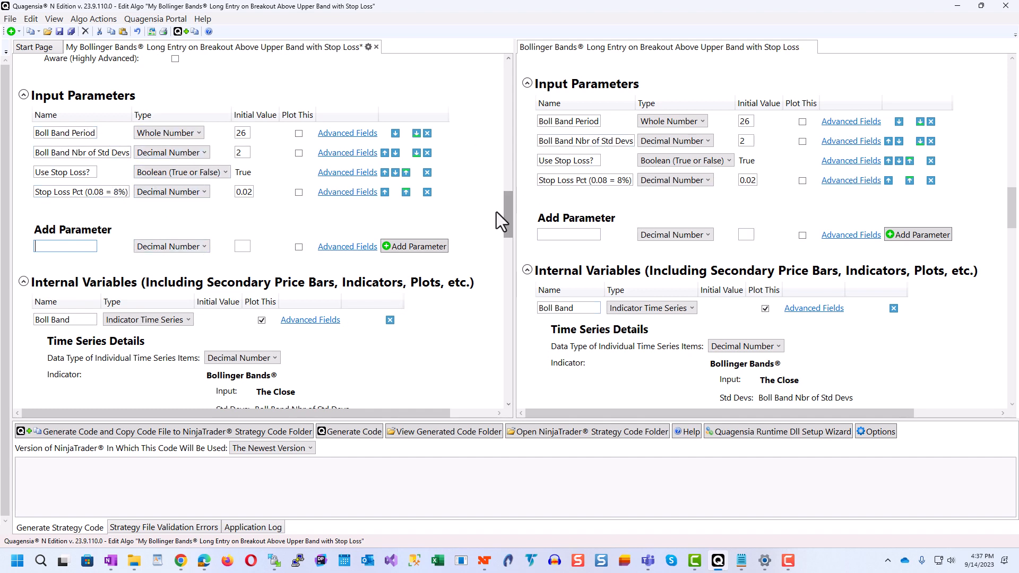
# Step: Set the plot color of the Boll Band variable's Upper Band to Yellow in the new strategy
pyautogui.moveTo(506, 211); pyautogui.dragTo(509, 240)
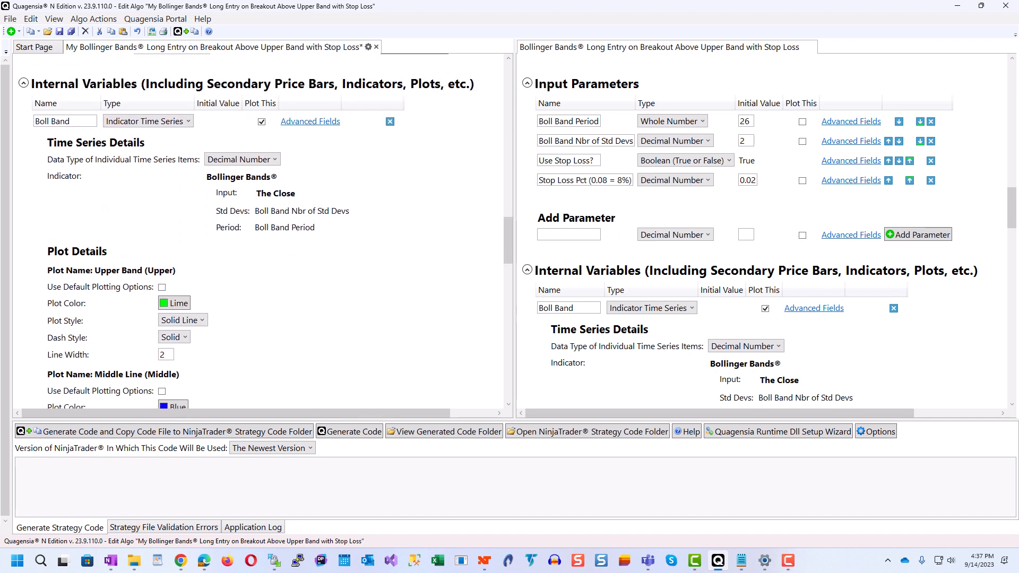
pyautogui.moveTo(1007, 211); pyautogui.dragTo(1010, 252)
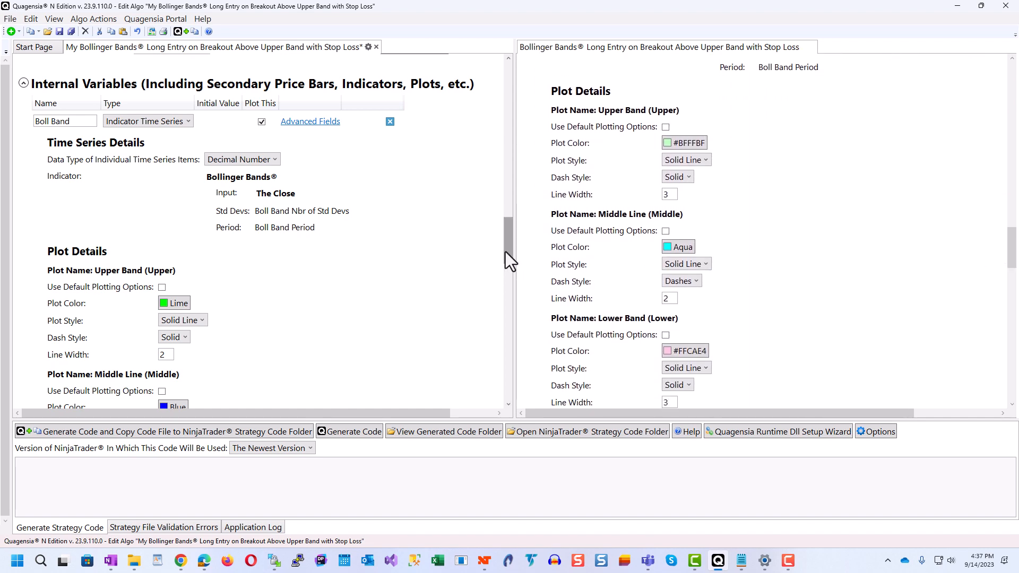
pyautogui.moveTo(506, 251); pyautogui.dragTo(499, 279)
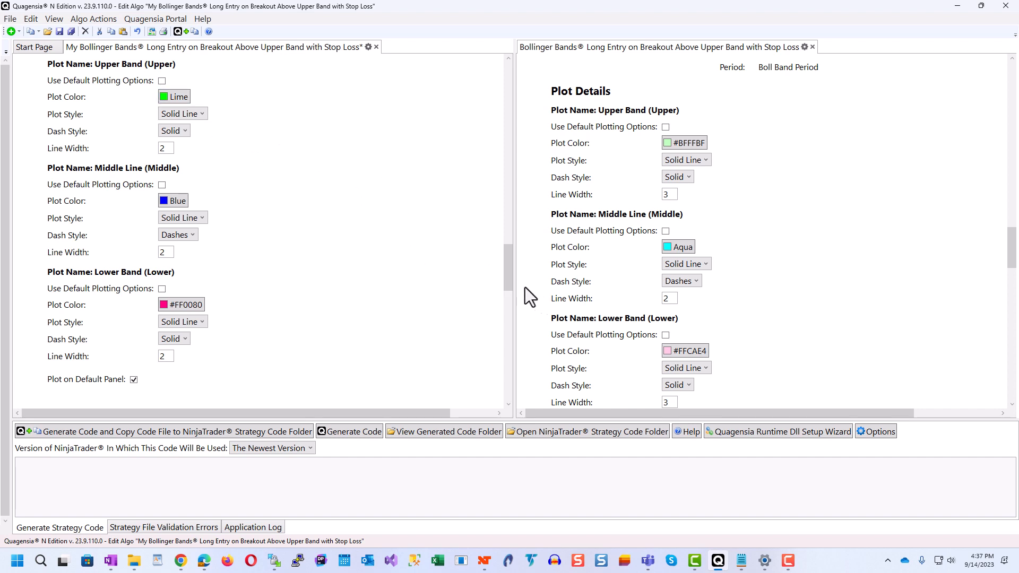
pyautogui.moveTo(509, 285); pyautogui.dragTo(509, 279)
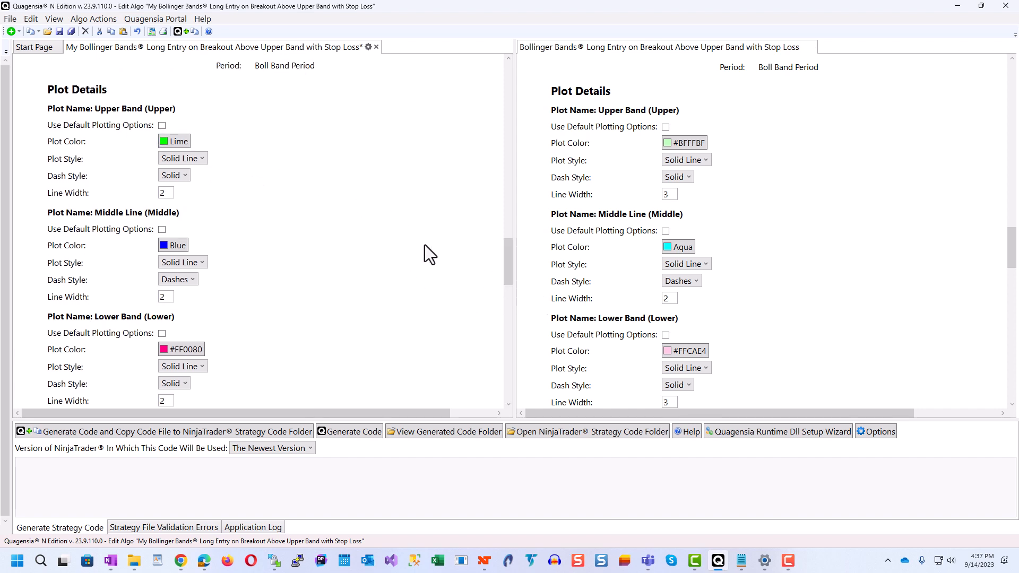
pyautogui.click(173, 142)
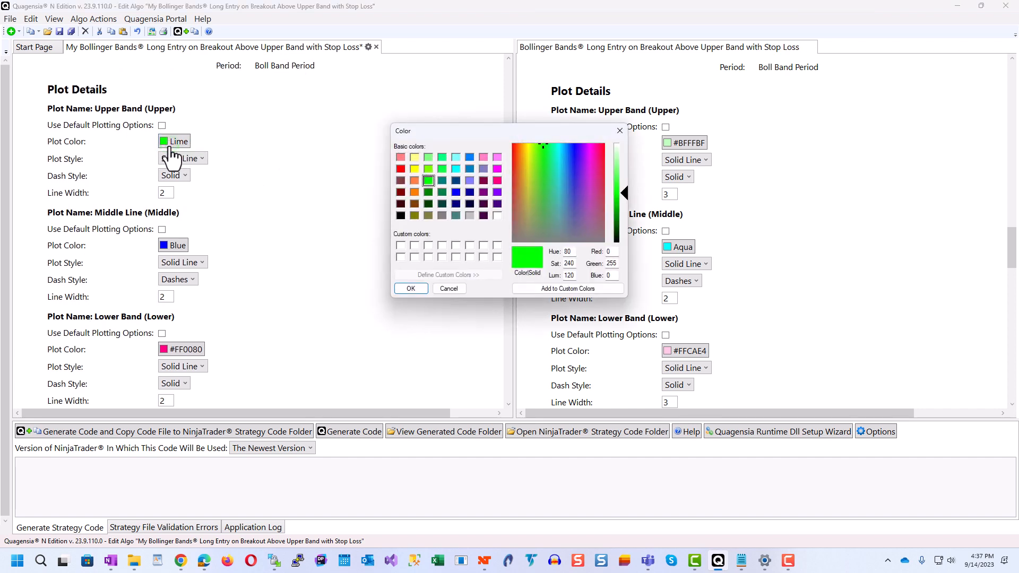
pyautogui.click(415, 170)
pyautogui.click(405, 289)
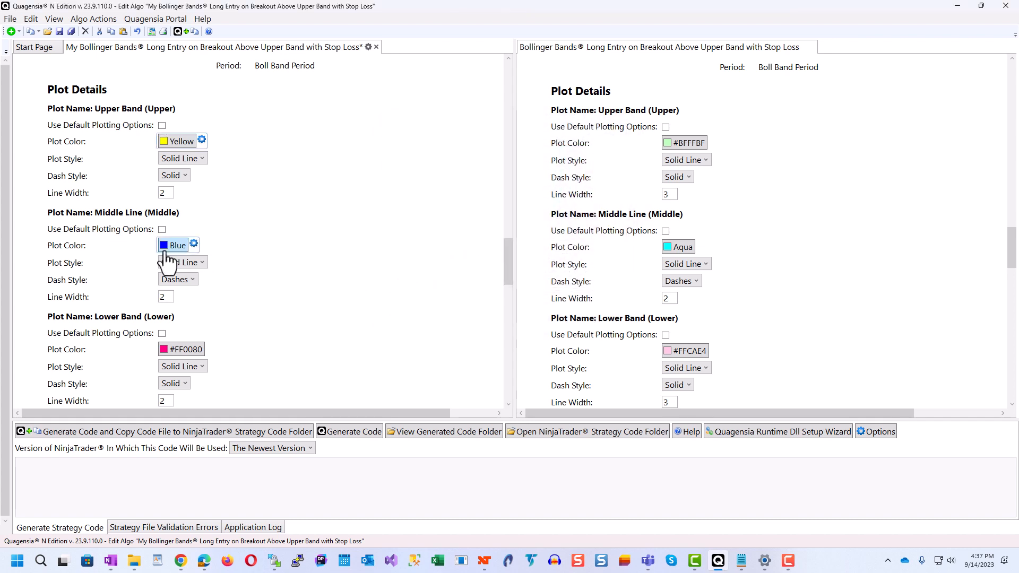
# Step: Set the plot color of the Boll Band variable's Lower Band to light violet-blue #8080FF in the new strategy
pyautogui.click(171, 350)
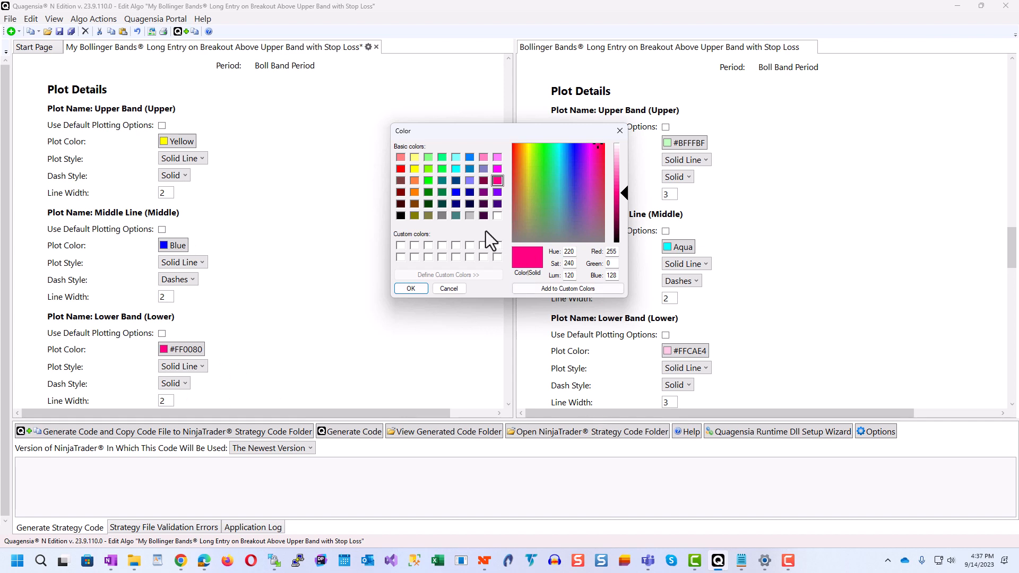
pyautogui.click(469, 181)
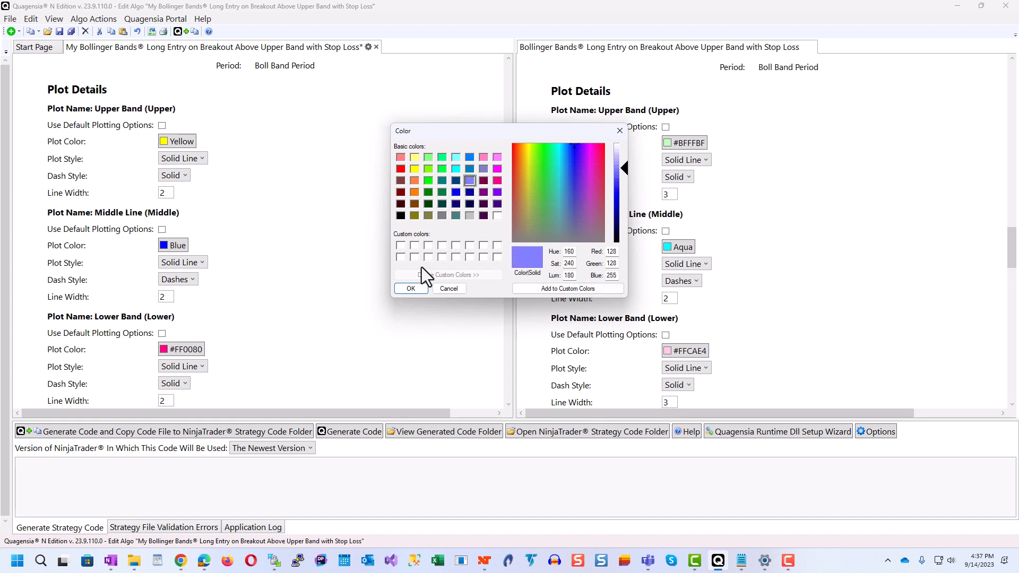
pyautogui.click(410, 289)
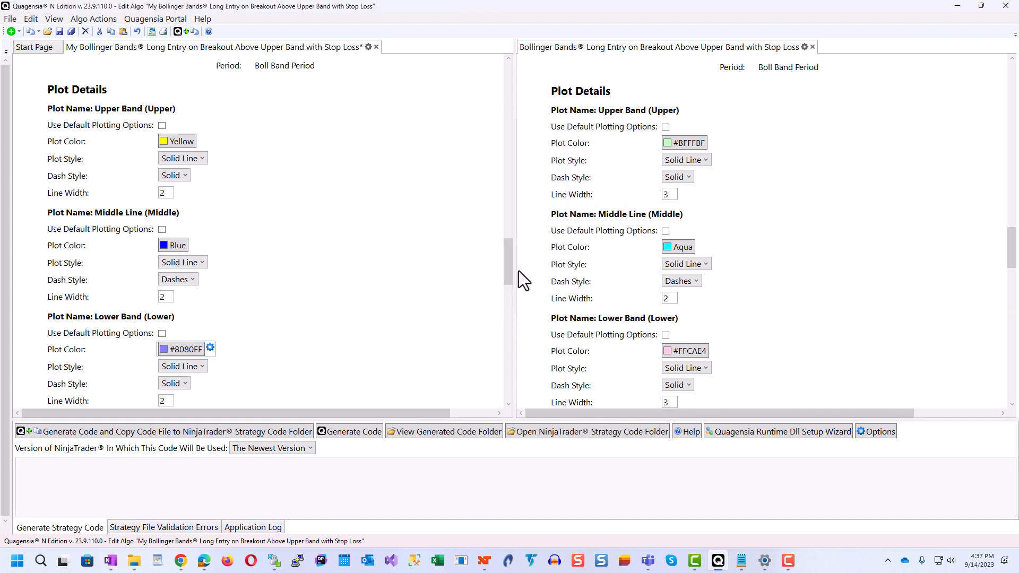
# Step: Compare the When Bar Updates entry and exit logic and the Money Management section of the new strategy with those of the stop loss template
pyautogui.moveTo(507, 271); pyautogui.dragTo(506, 327)
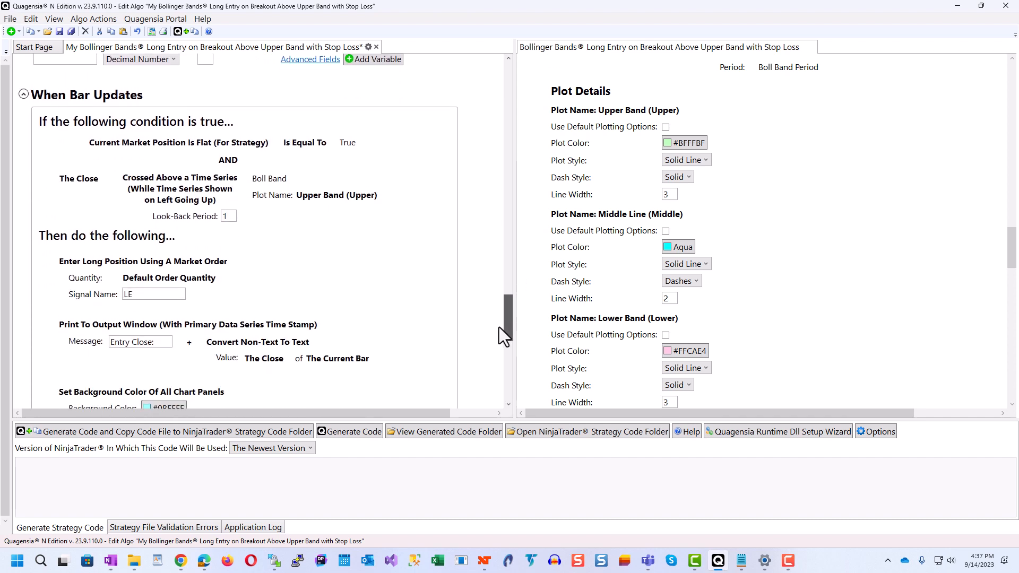
pyautogui.moveTo(1013, 267); pyautogui.dragTo(1013, 318)
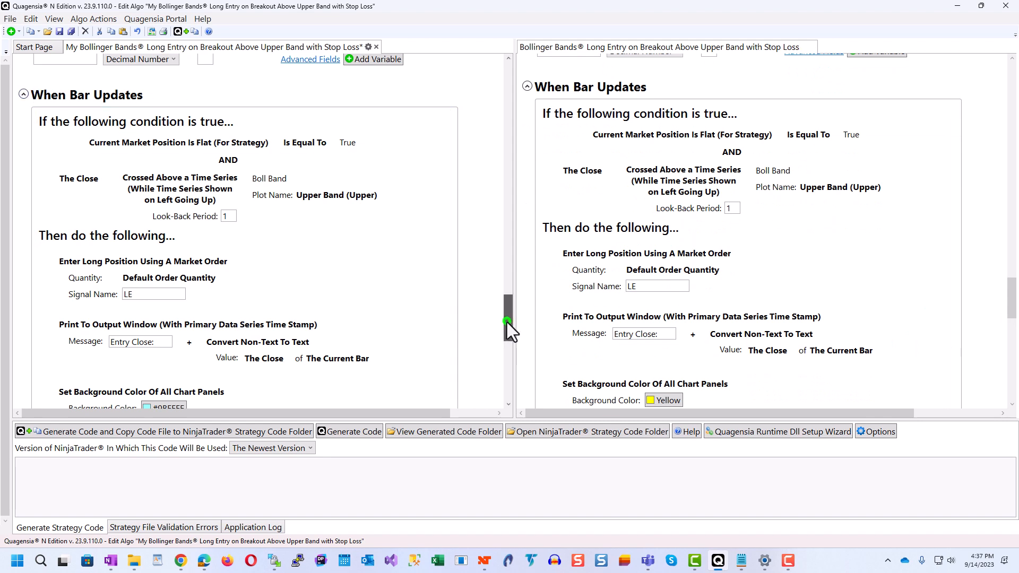
pyautogui.moveTo(508, 322); pyautogui.dragTo(511, 322)
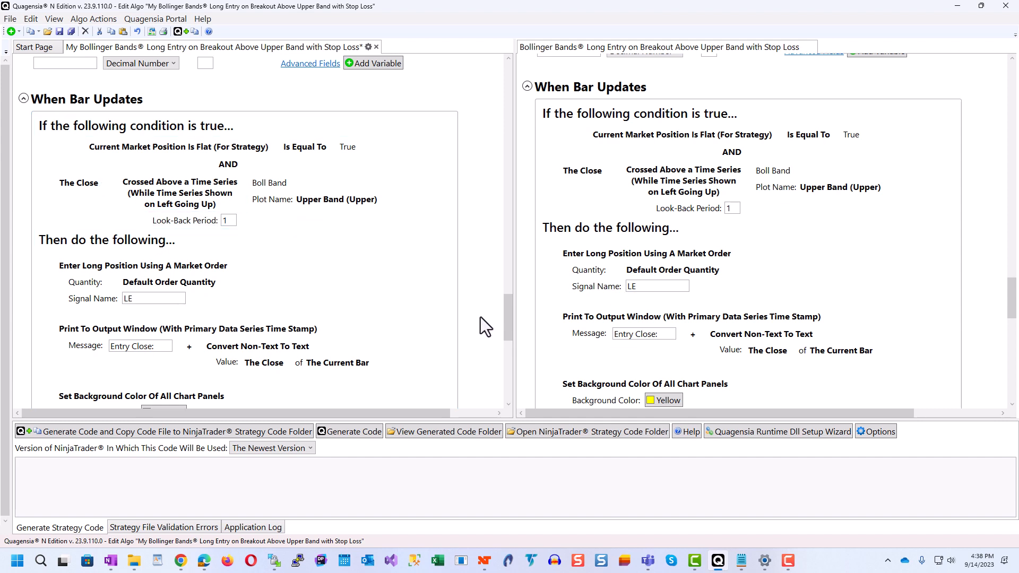
pyautogui.moveTo(504, 311); pyautogui.dragTo(504, 363)
pyautogui.moveTo(1011, 317); pyautogui.dragTo(1008, 357)
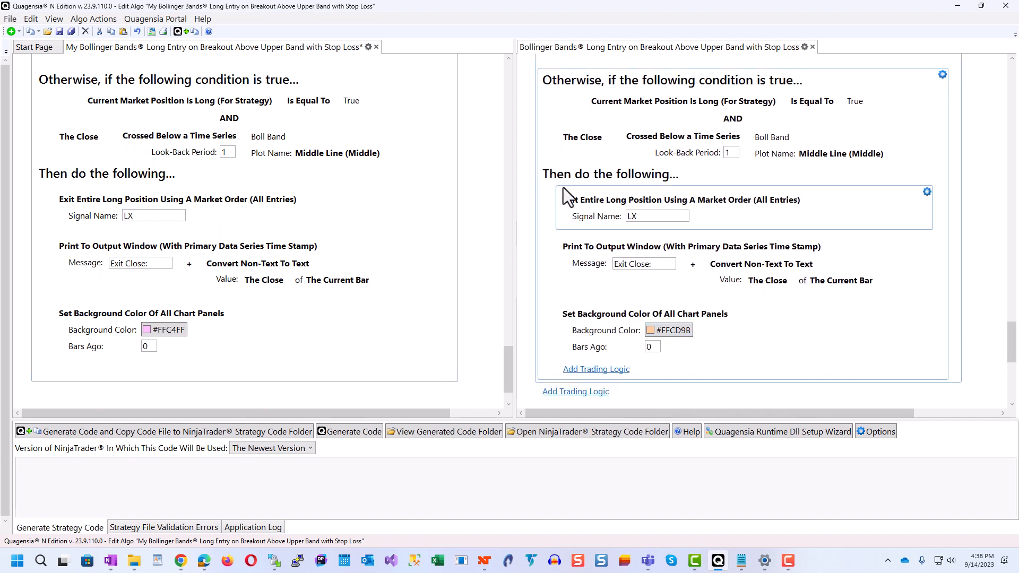
pyautogui.moveTo(578, 209)
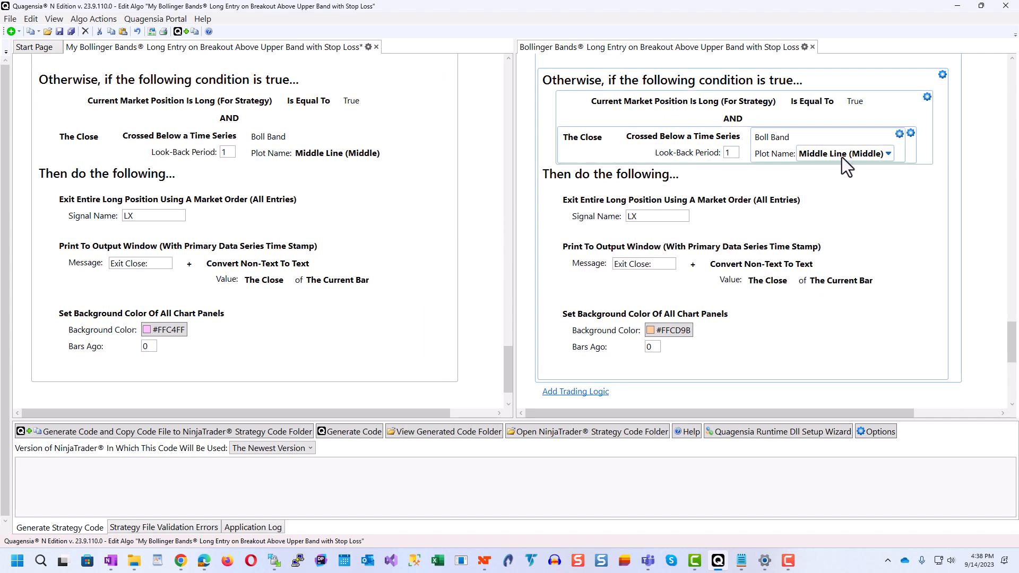
pyautogui.moveTo(508, 360); pyautogui.dragTo(509, 372)
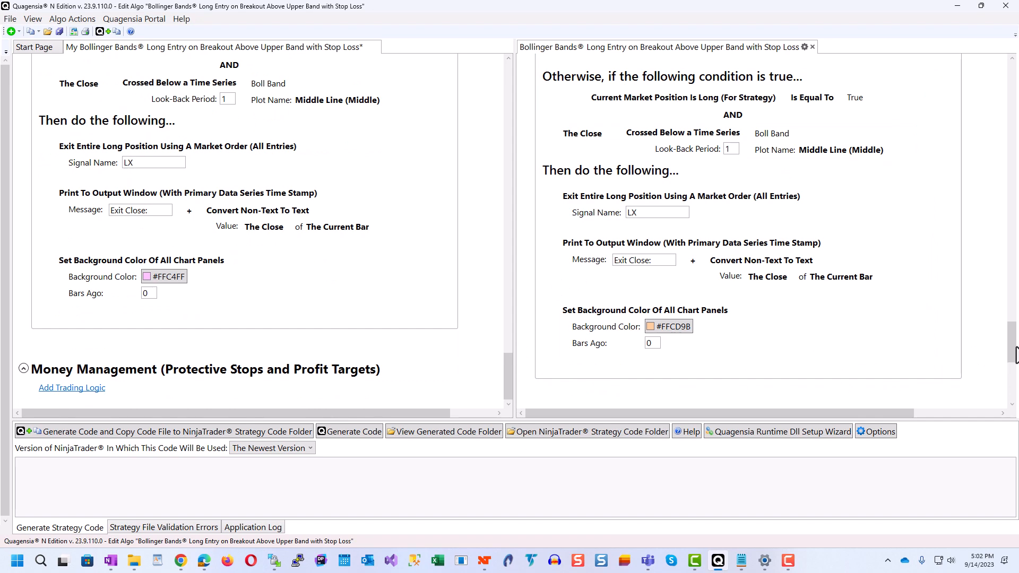
pyautogui.moveTo(1013, 353); pyautogui.dragTo(1012, 390)
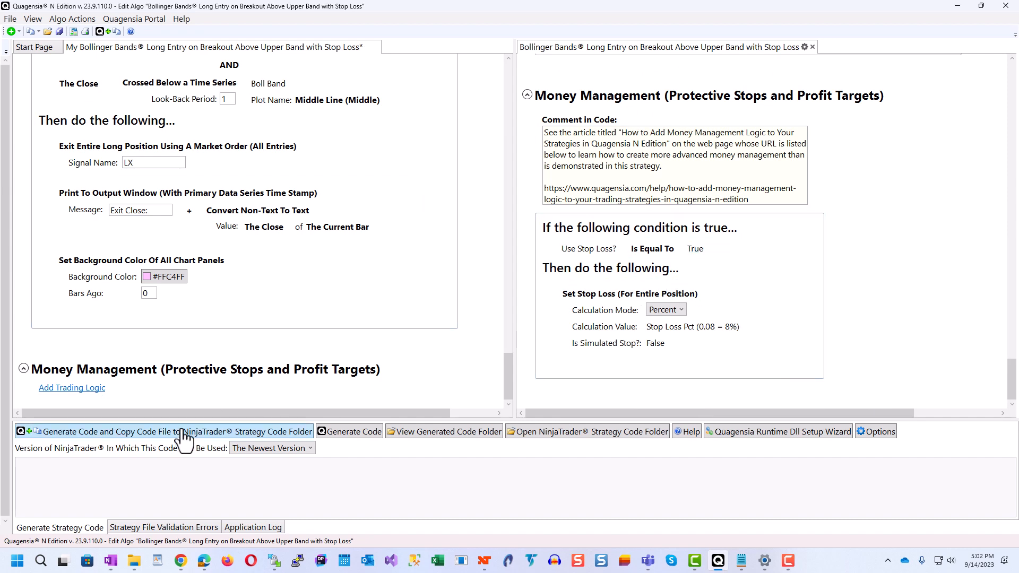
# Step: Add a Conditional Trading Logic (If Block) to the new strategy's Money Management section
pyautogui.click(45, 390)
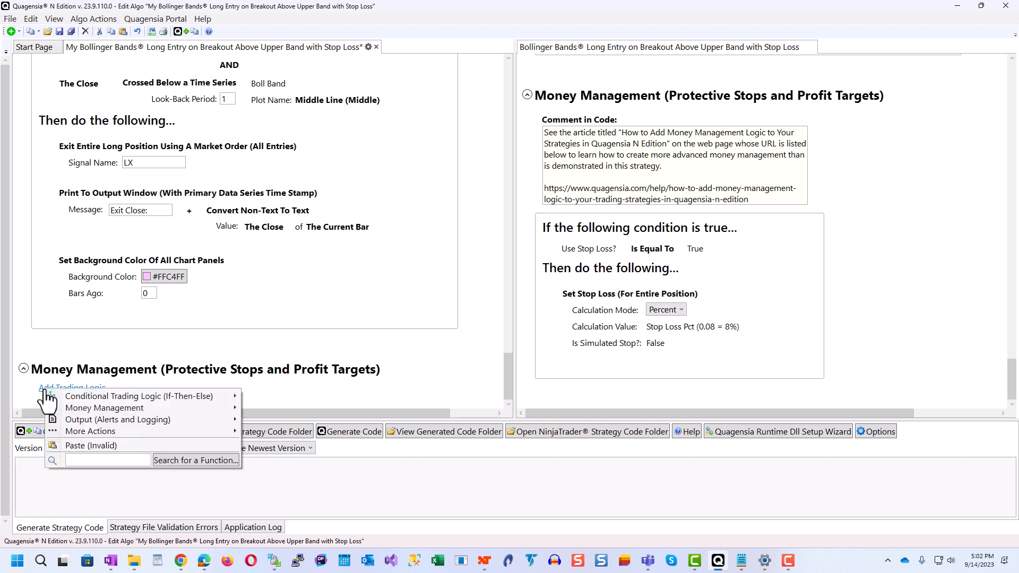
pyautogui.moveTo(71, 393)
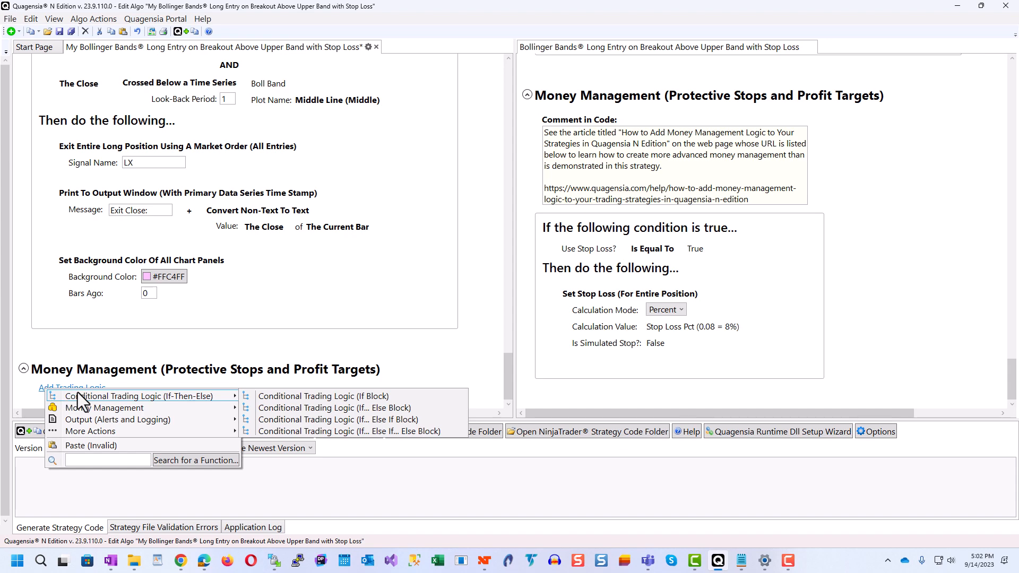
pyautogui.click(310, 398)
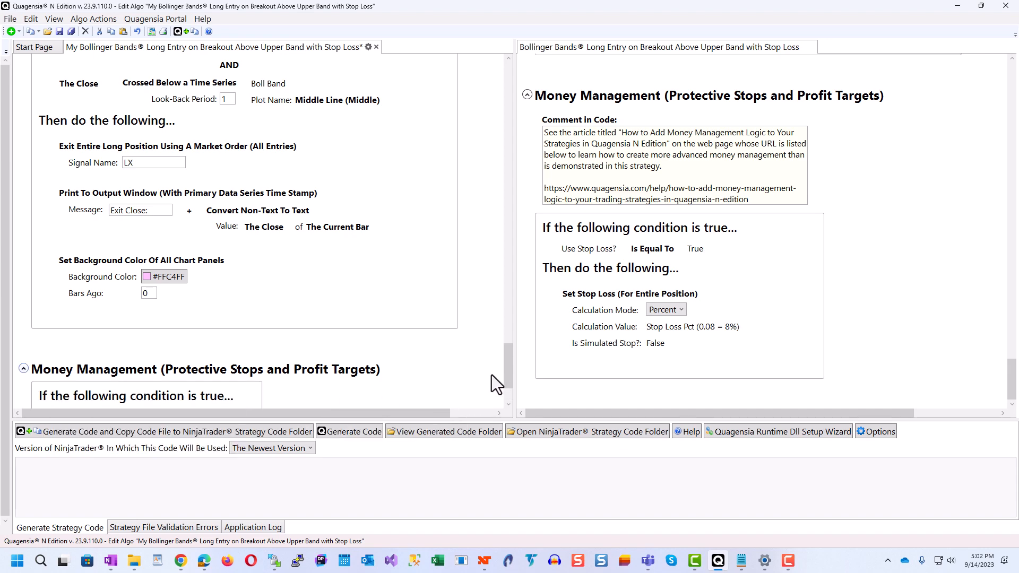
# Step: Set the Money Management if-block's condition to the input parameter "Use Stop Loss?" Is Equal To True
pyautogui.moveTo(508, 372); pyautogui.dragTo(506, 403)
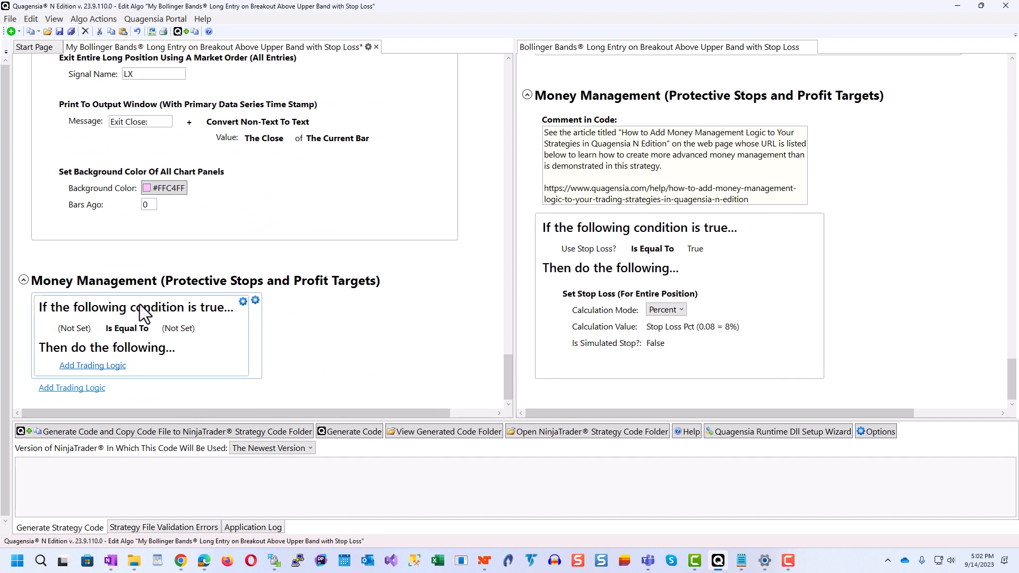
pyautogui.click(78, 333)
pyautogui.moveTo(98, 339)
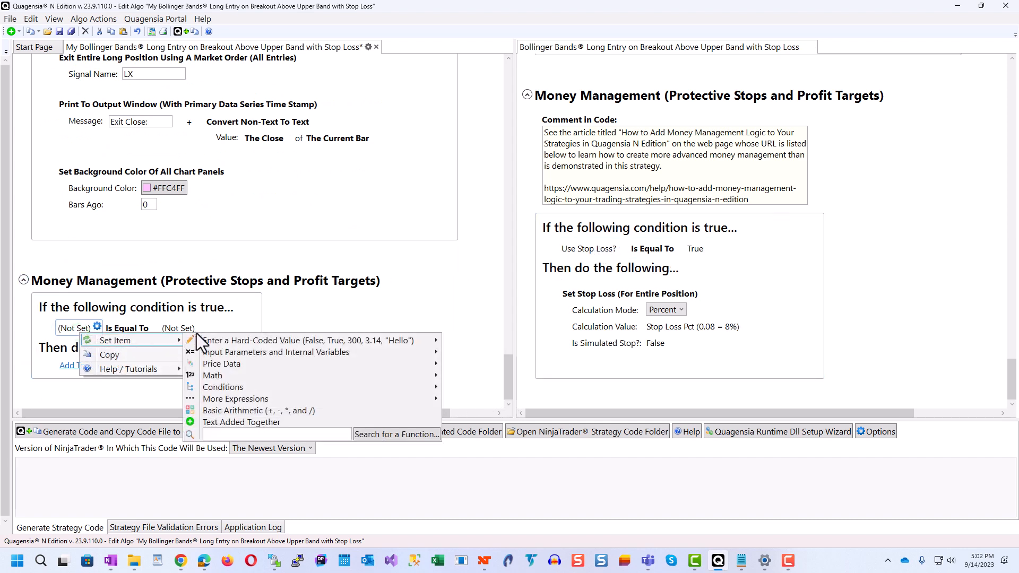
pyautogui.moveTo(324, 355)
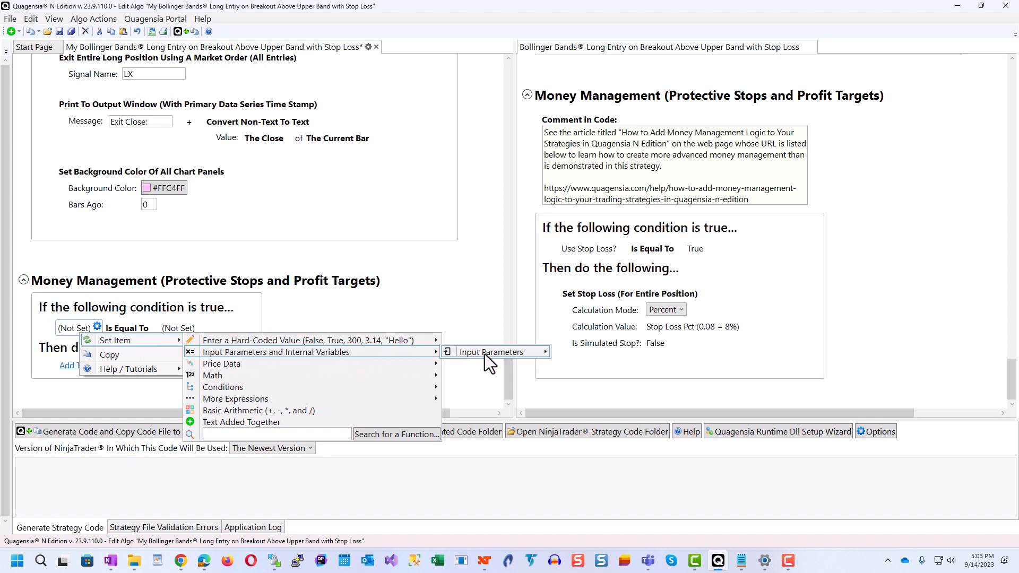
pyautogui.moveTo(493, 354)
pyautogui.click(613, 375)
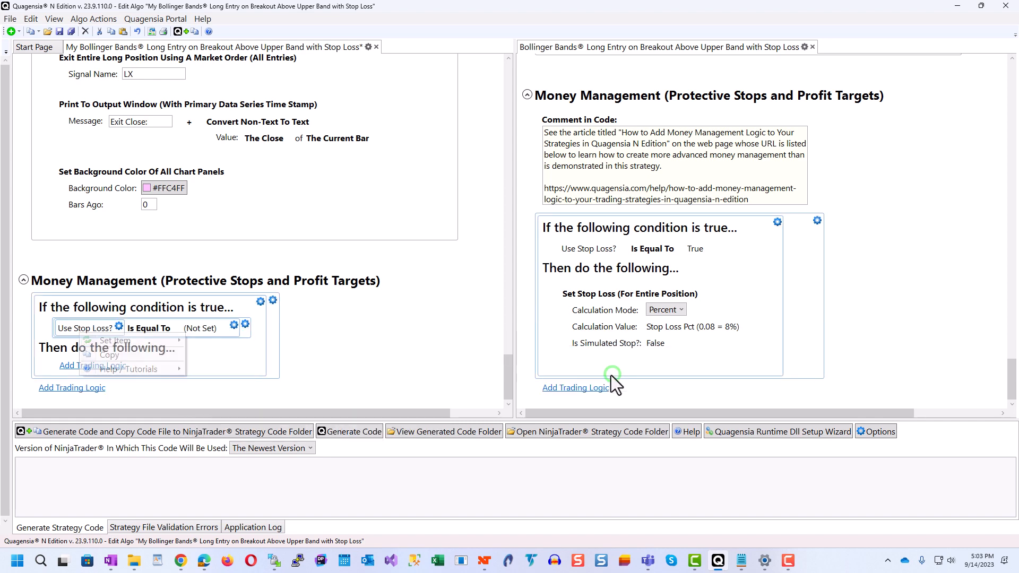
pyautogui.click(194, 332)
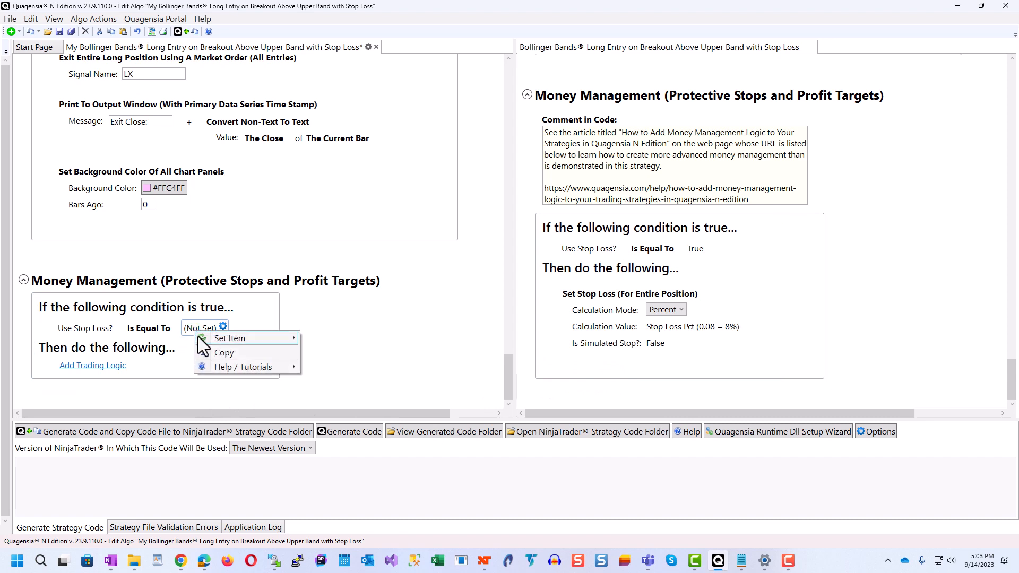
pyautogui.moveTo(228, 340)
pyautogui.moveTo(538, 339)
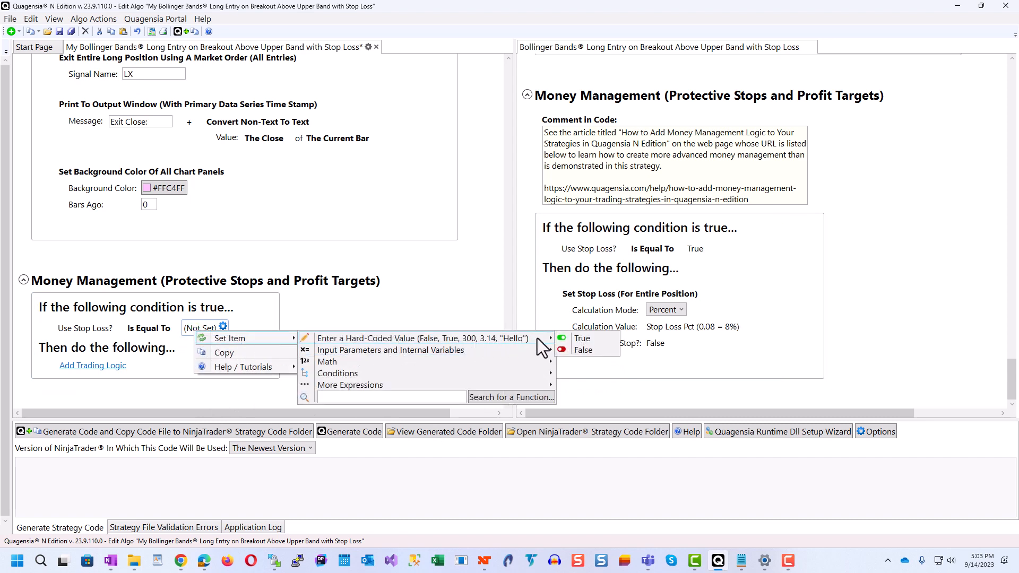
pyautogui.click(581, 339)
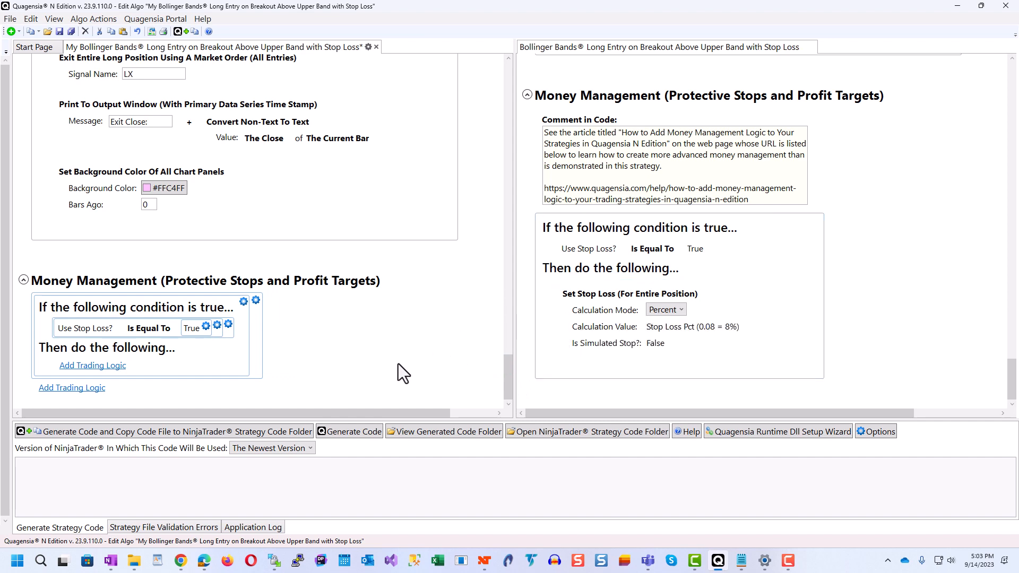
# Step: Add a Set Stop Loss (For Entire Position) order to the Then section of the Money Management if-block
pyautogui.click(68, 367)
pyautogui.moveTo(87, 385)
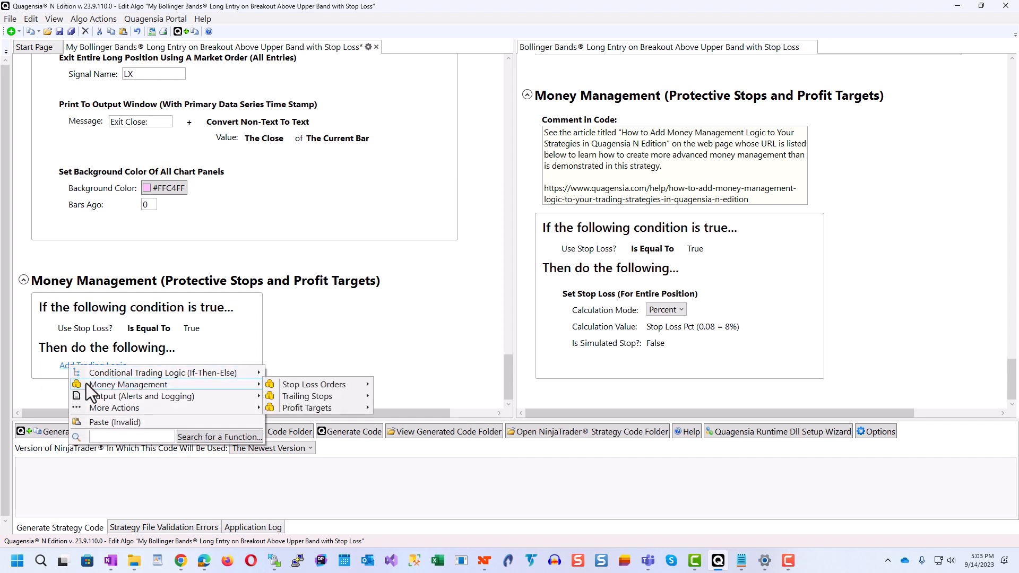
pyautogui.moveTo(291, 385)
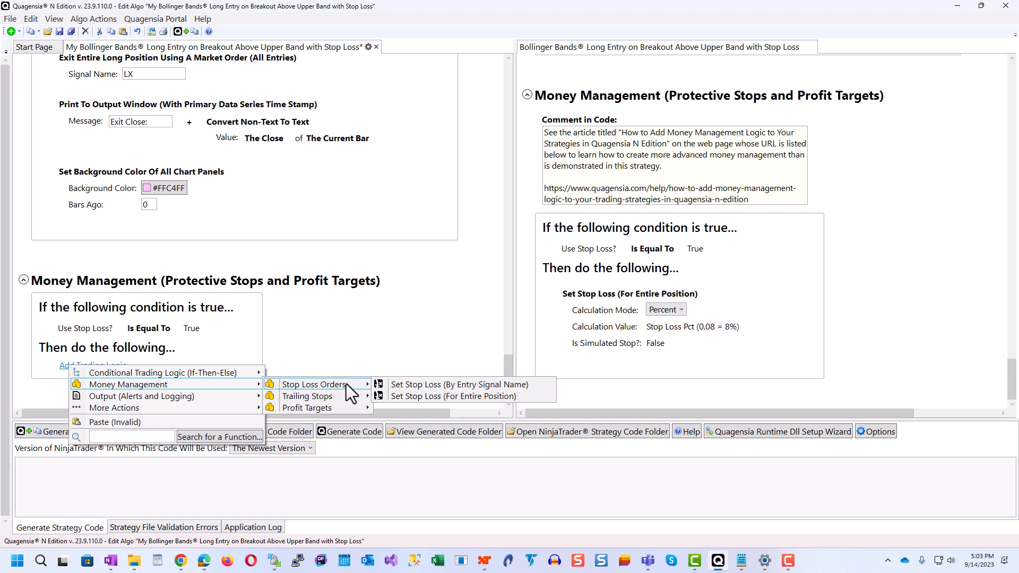
pyautogui.click(415, 397)
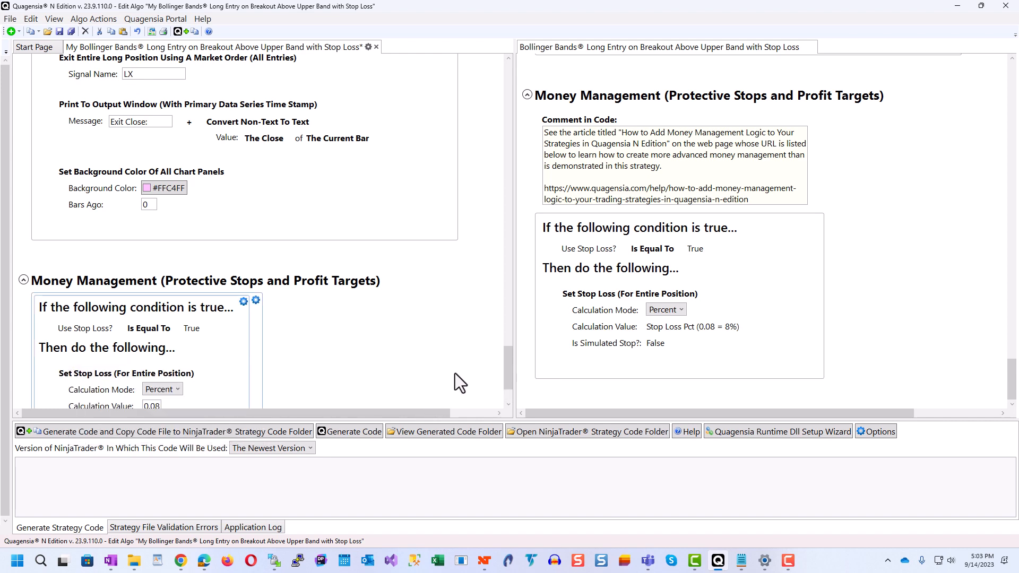
# Step: Replace the stop loss's Calculation Value with the input parameter "Stop Loss Pct (0.08 = 8%)" and save the strategy
pyautogui.moveTo(508, 365); pyautogui.dragTo(506, 381)
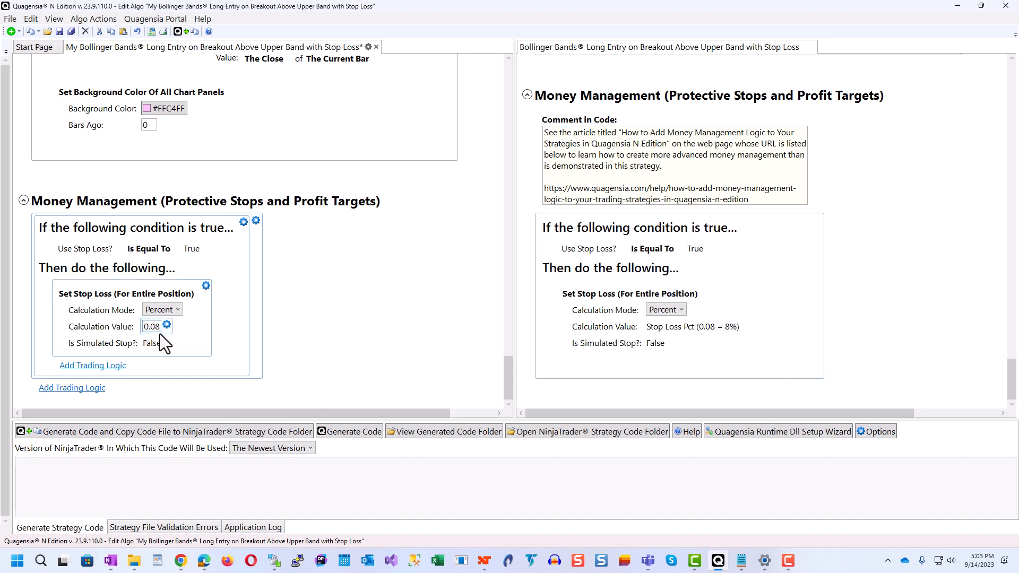
pyautogui.click(167, 326)
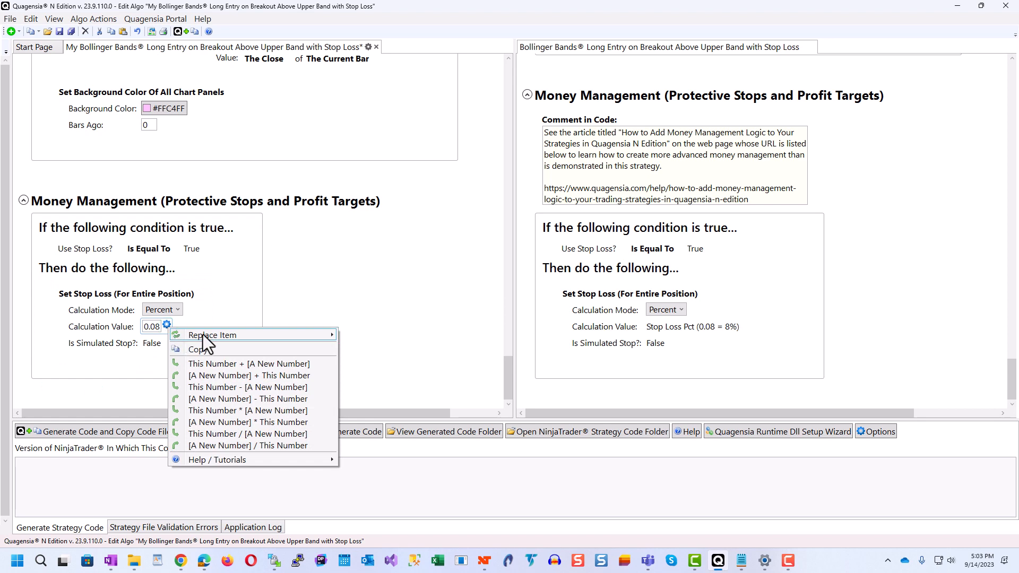
pyautogui.moveTo(203, 333)
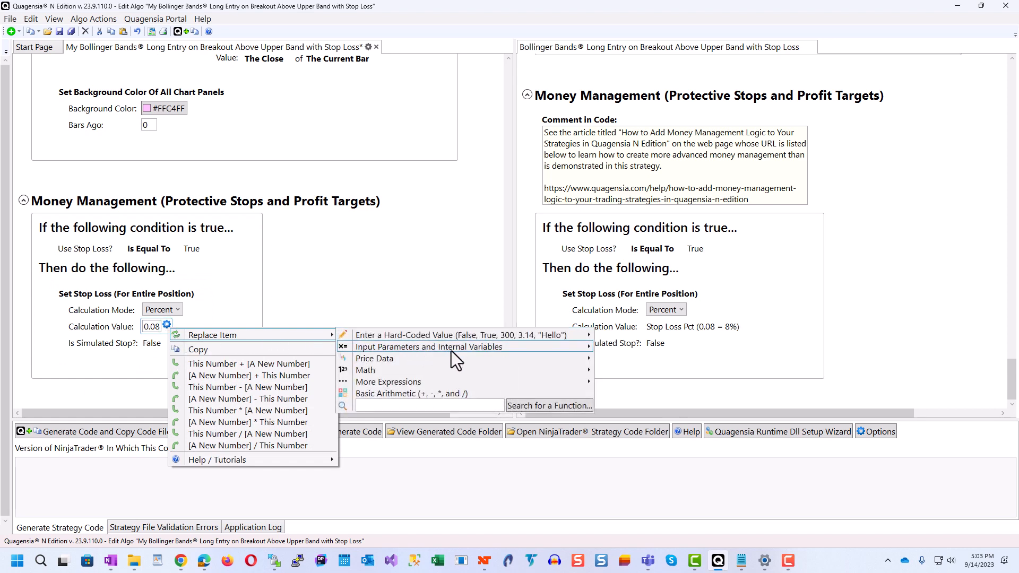
pyautogui.moveTo(628, 350)
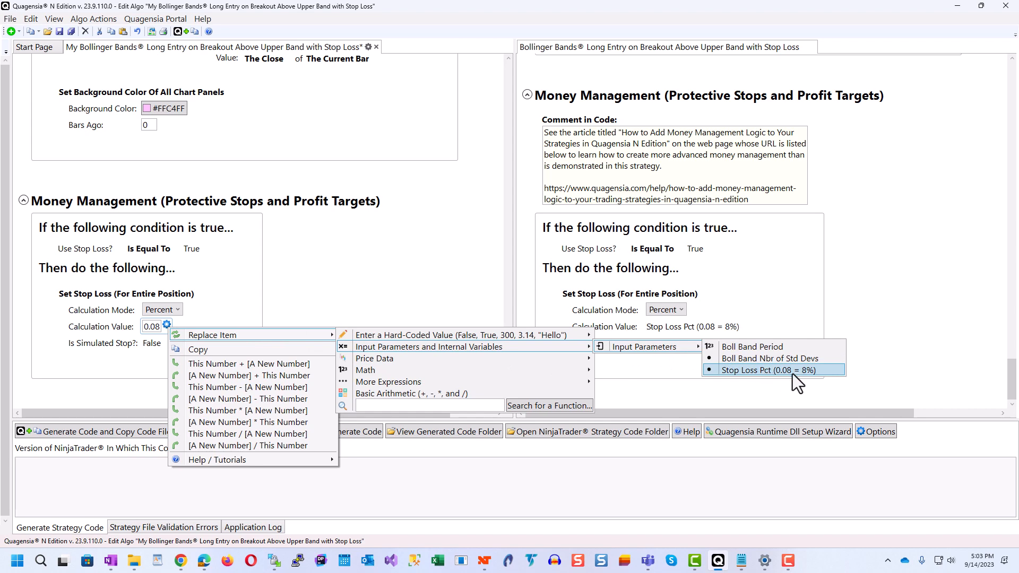
pyautogui.click(819, 373)
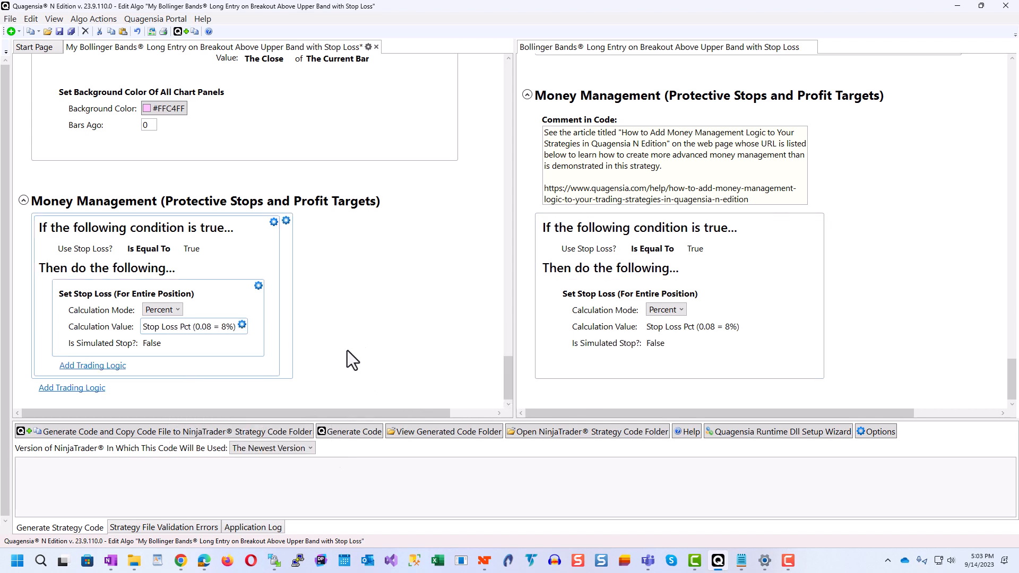
pyautogui.click(60, 32)
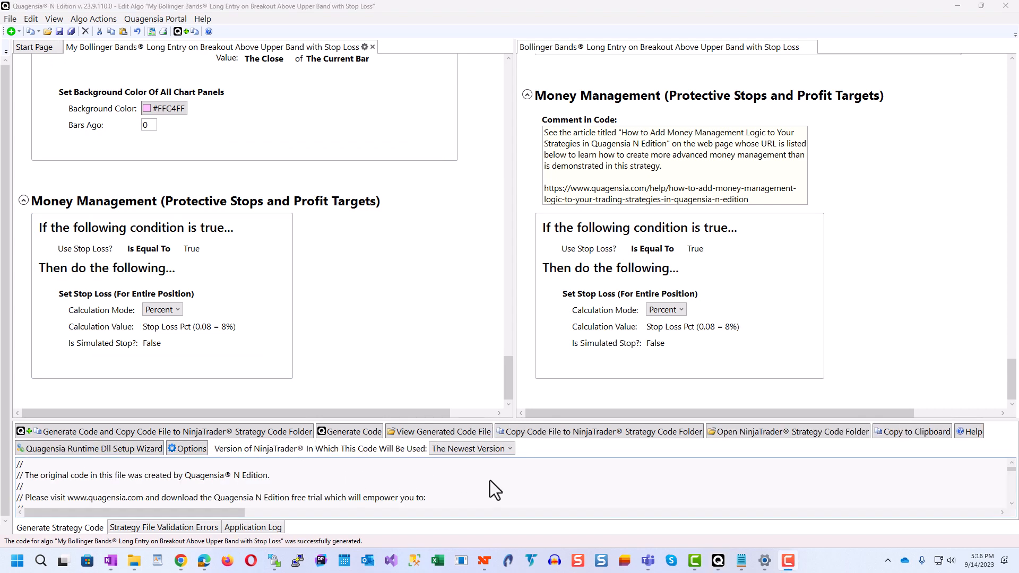
# Step: Switch to NinjaTrader, open a NinjaScript Editor window, and minimize both the editor and the Control Center
pyautogui.click(485, 561)
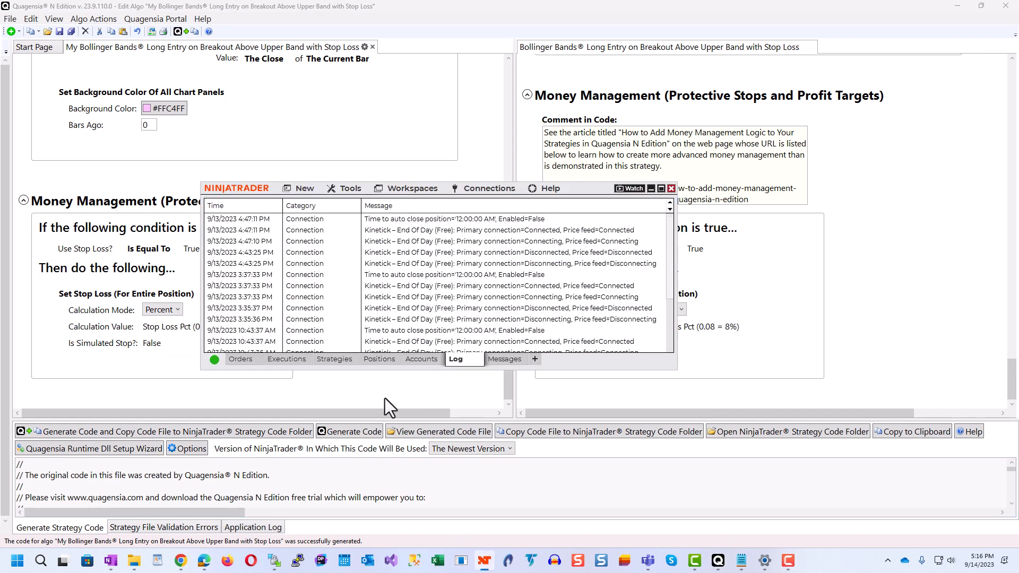
pyautogui.click(305, 189)
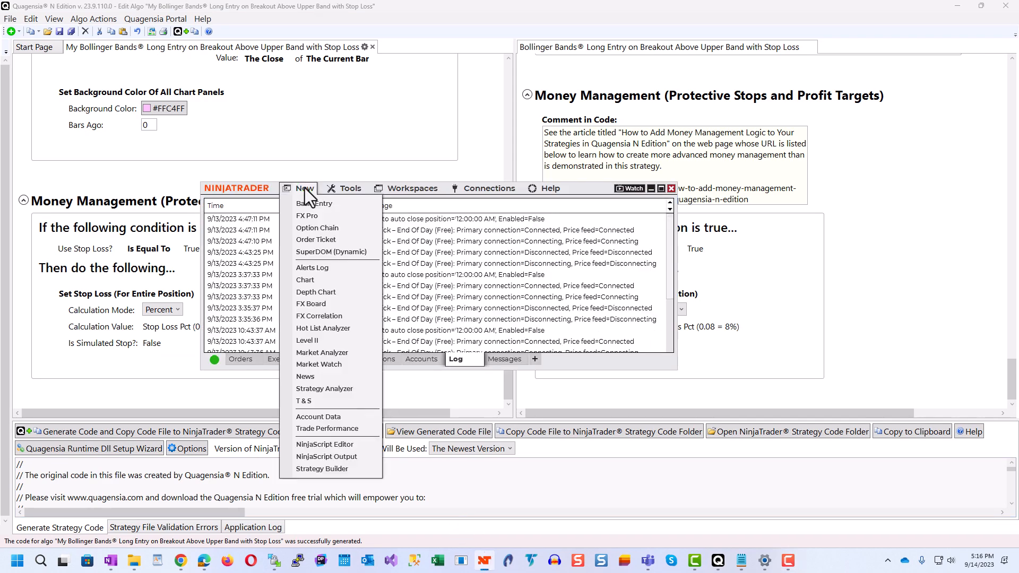
pyautogui.click(330, 447)
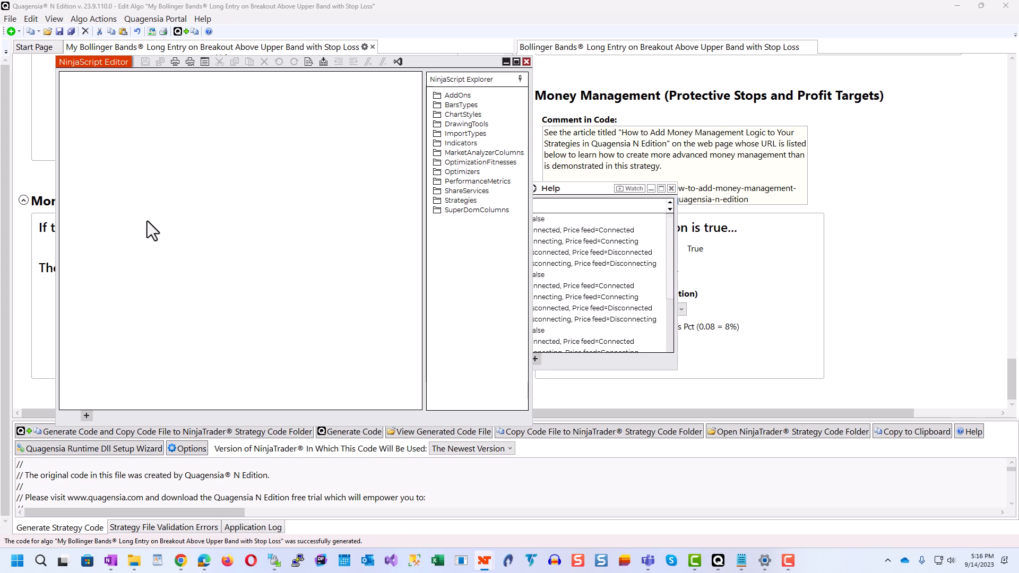
pyautogui.click(507, 62)
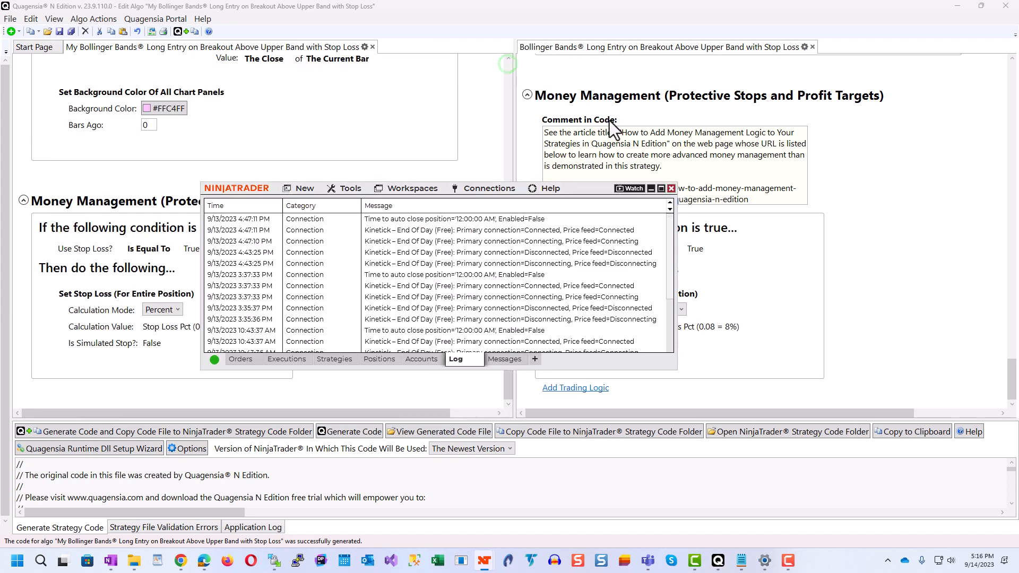
pyautogui.click(650, 188)
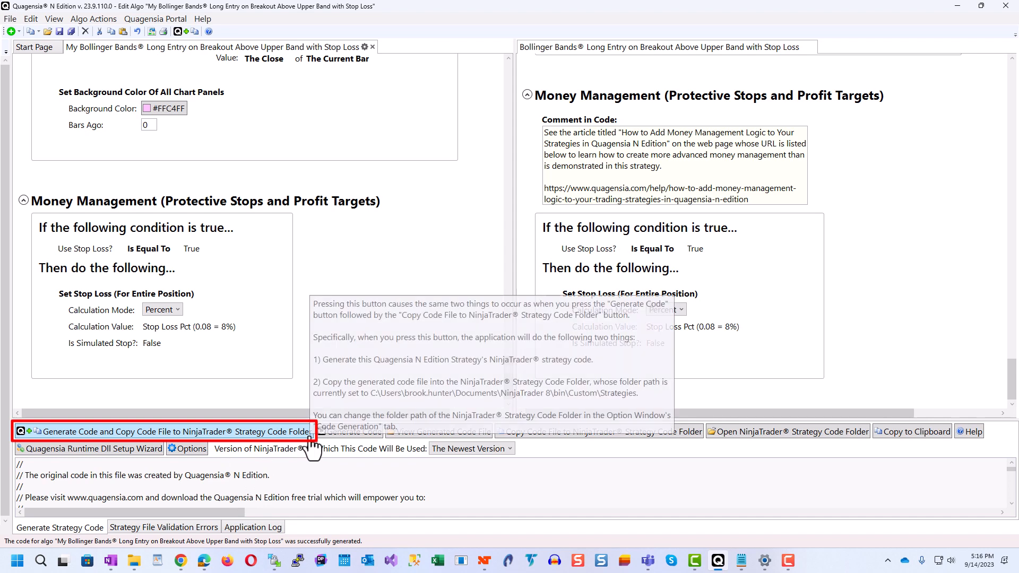
# Step: Generate the strategy's code and copy the code file to the NinjaTrader Strategy Code Folder, accepting the confirmation
pyautogui.click(185, 433)
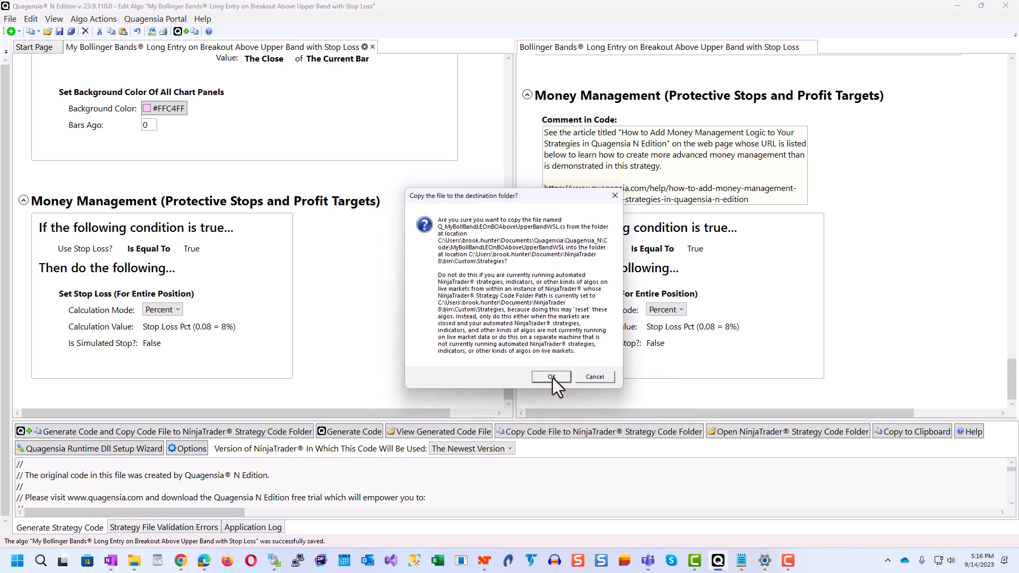
pyautogui.click(555, 380)
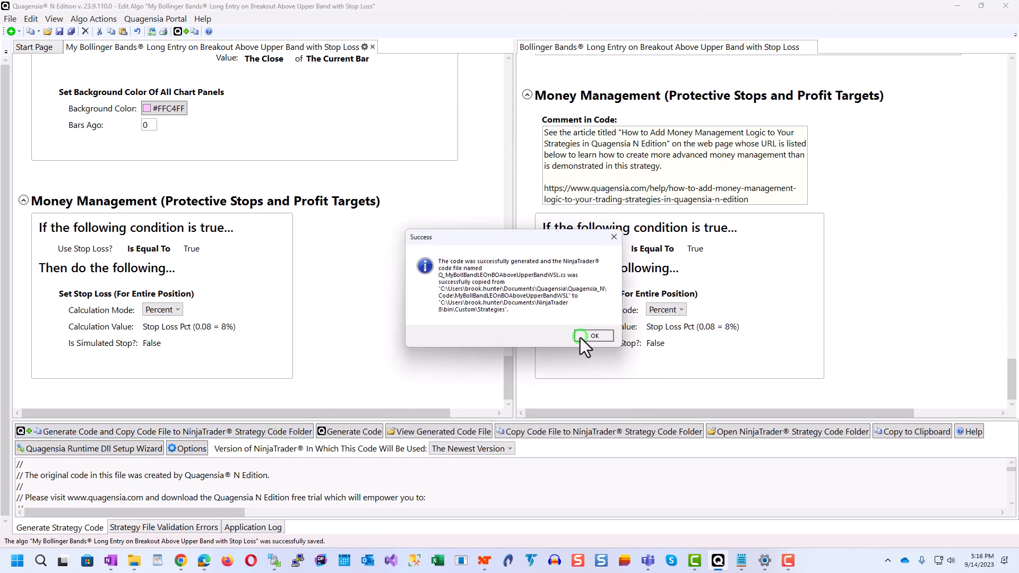
pyautogui.click(593, 335)
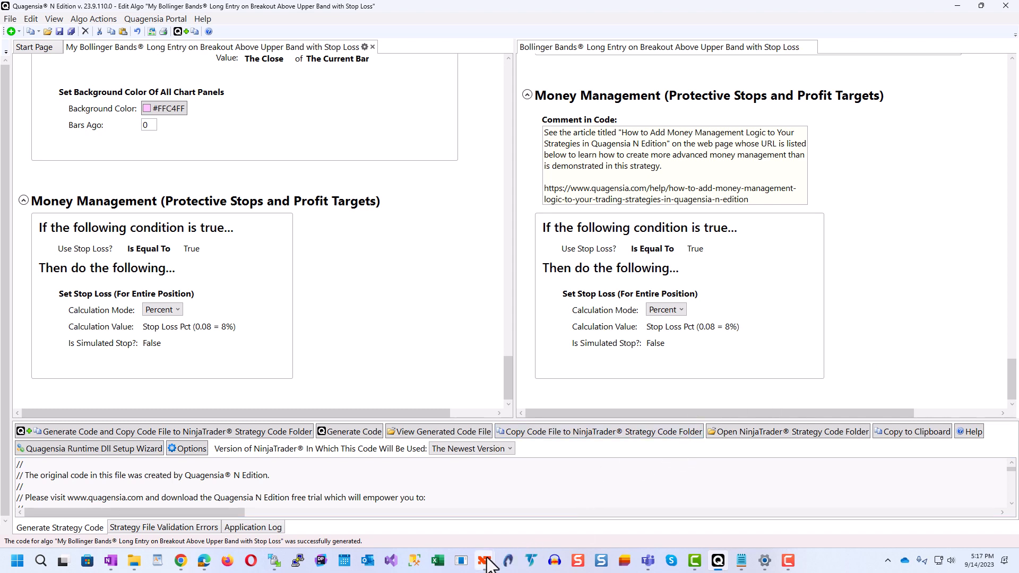
# Step: Open a new Strategy Analyzer from NinjaTrader's Control Center, maximize it, and widen its Settings area
pyautogui.moveTo(487, 564)
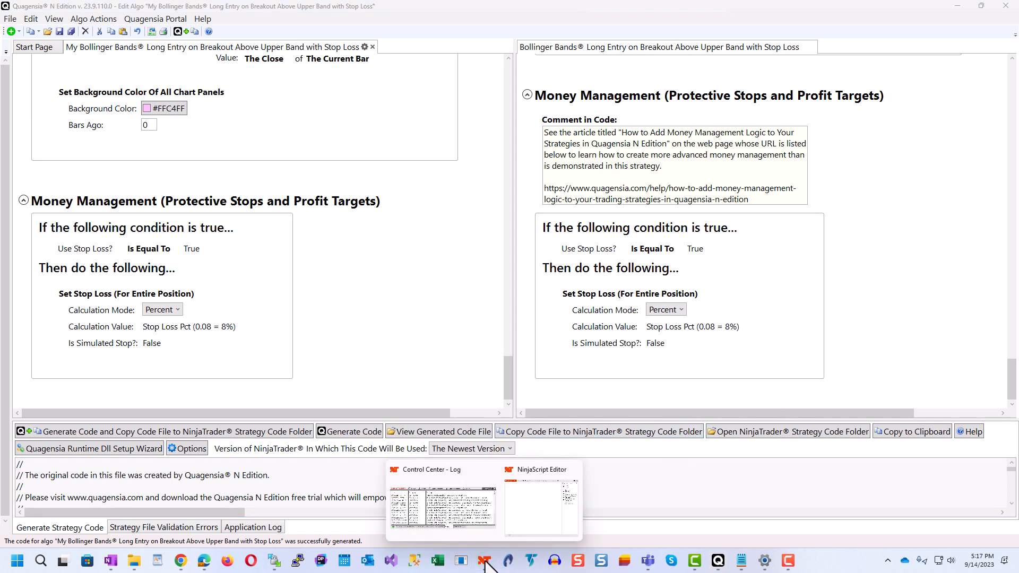
pyautogui.click(443, 516)
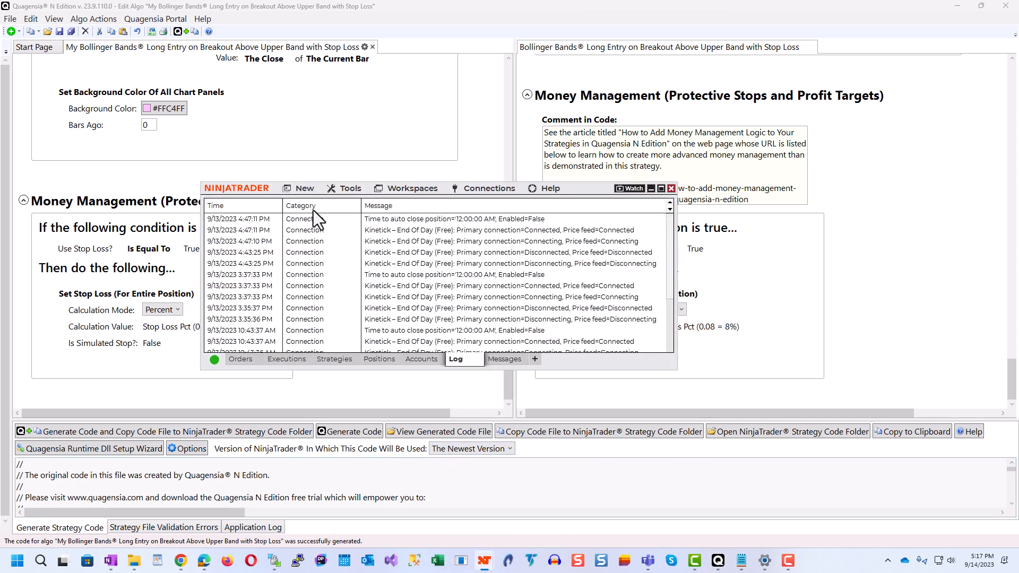
pyautogui.click(304, 189)
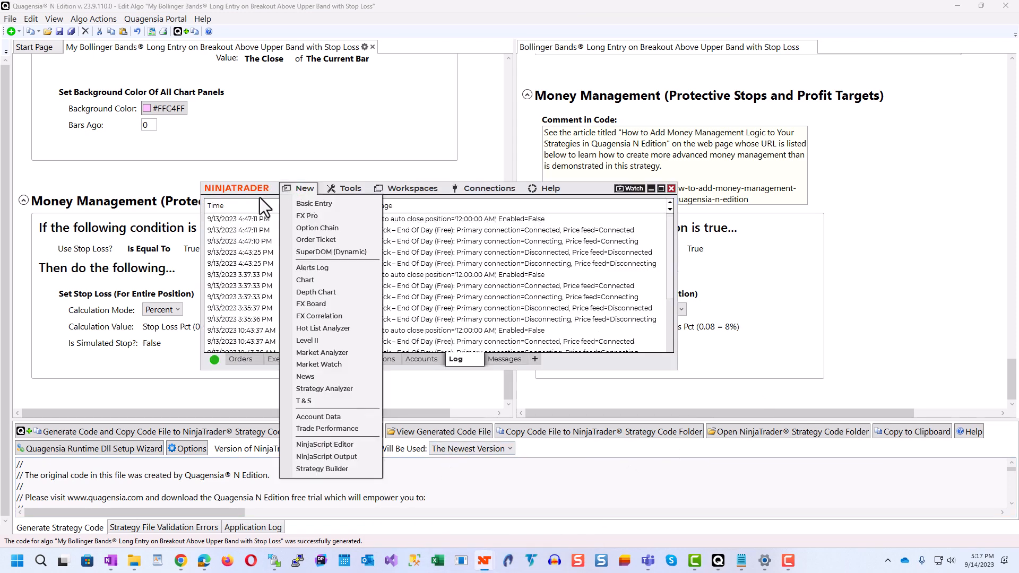
pyautogui.click(323, 388)
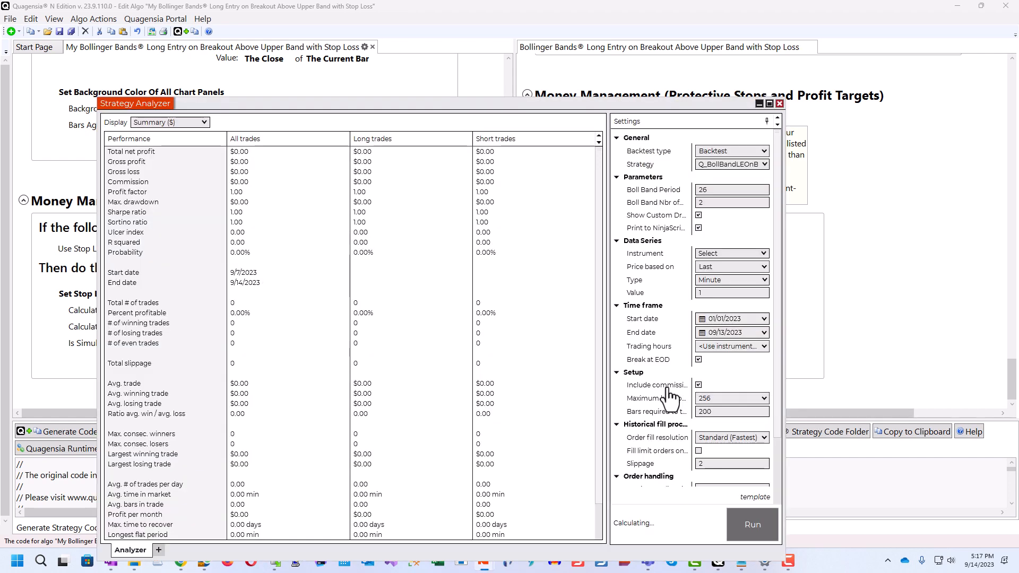
pyautogui.click(769, 104)
pyautogui.moveTo(844, 180); pyautogui.dragTo(617, 211)
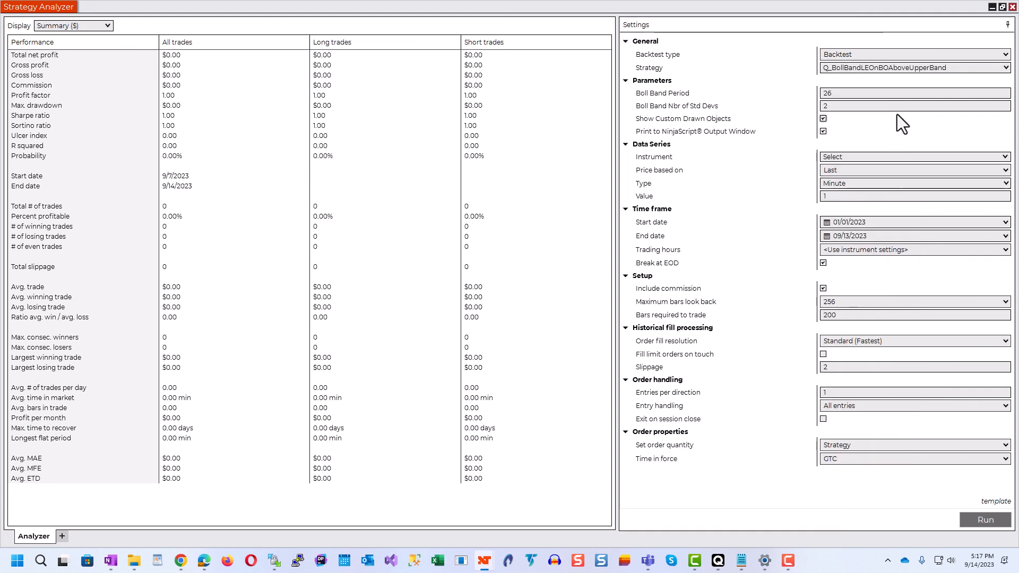
# Step: Choose Q_MyBollBandLEOnBOAboveUpperBandWSL as the strategy to backtest
pyautogui.click(946, 67)
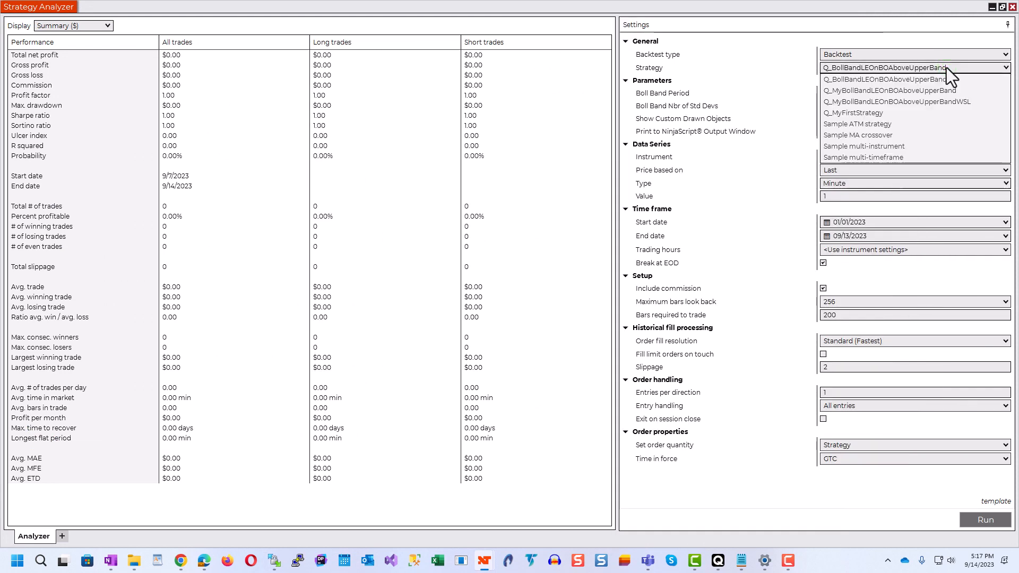
pyautogui.click(960, 101)
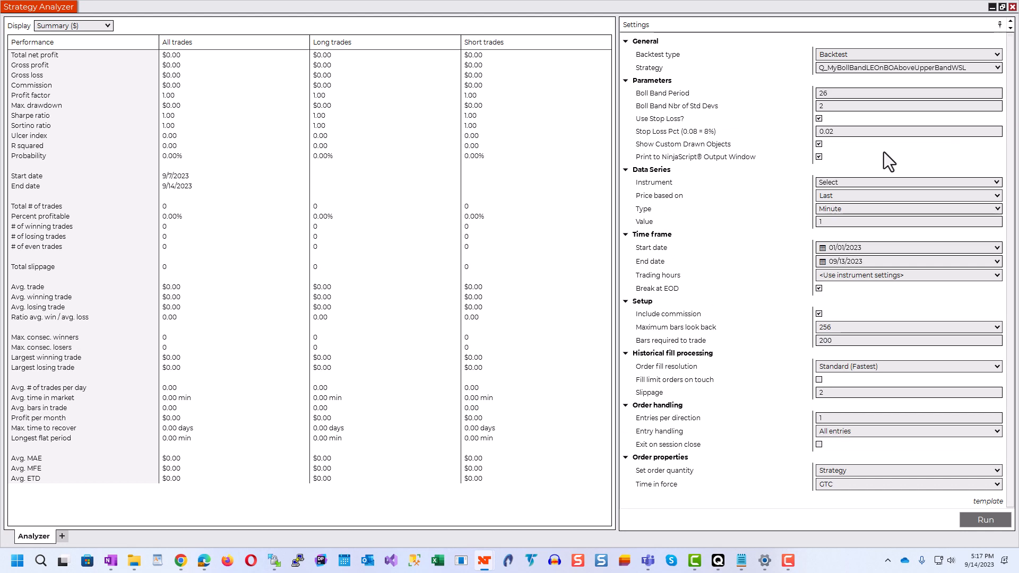
pyautogui.click(887, 132)
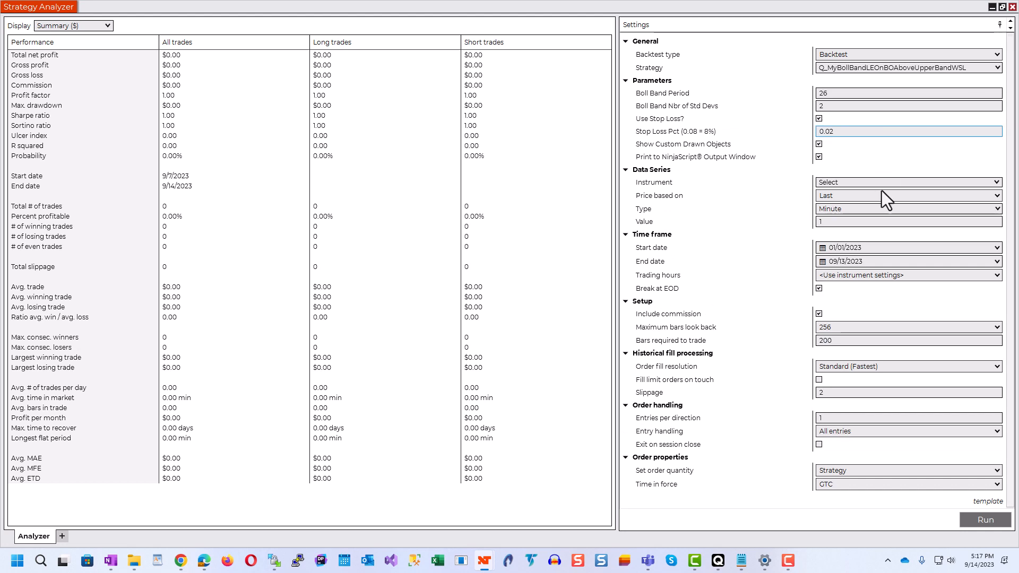
# Step: Set the backtest data to instrument GLD with bar type Week and a start date of 01/01/2005
pyautogui.click(997, 182)
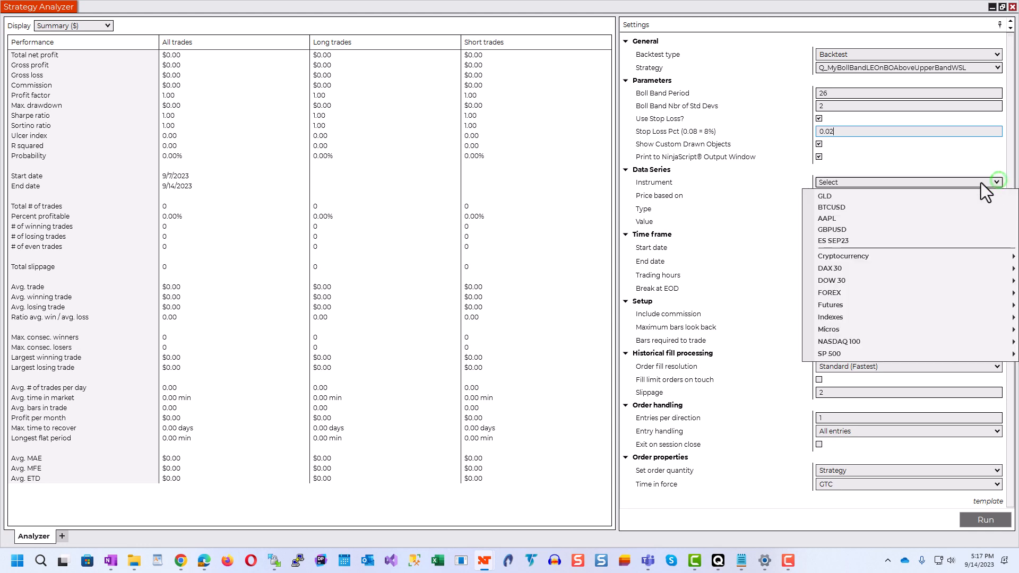
pyautogui.click(875, 201)
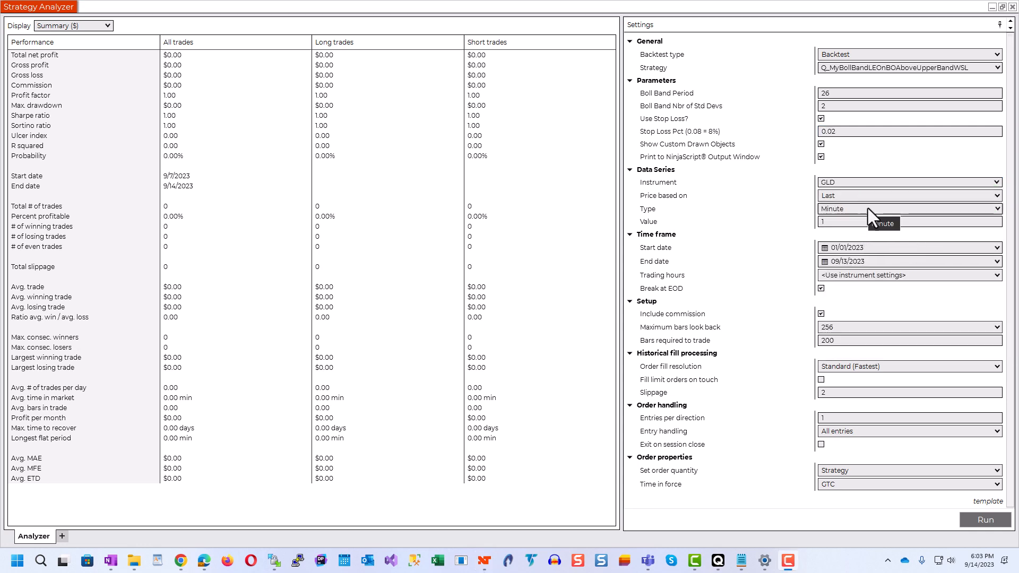
pyautogui.click(868, 208)
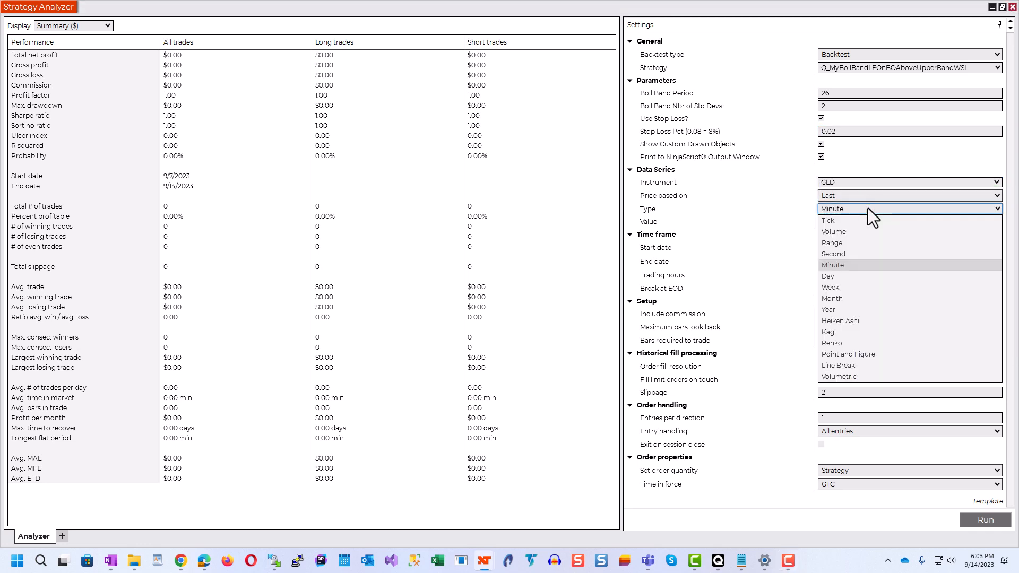
pyautogui.click(855, 287)
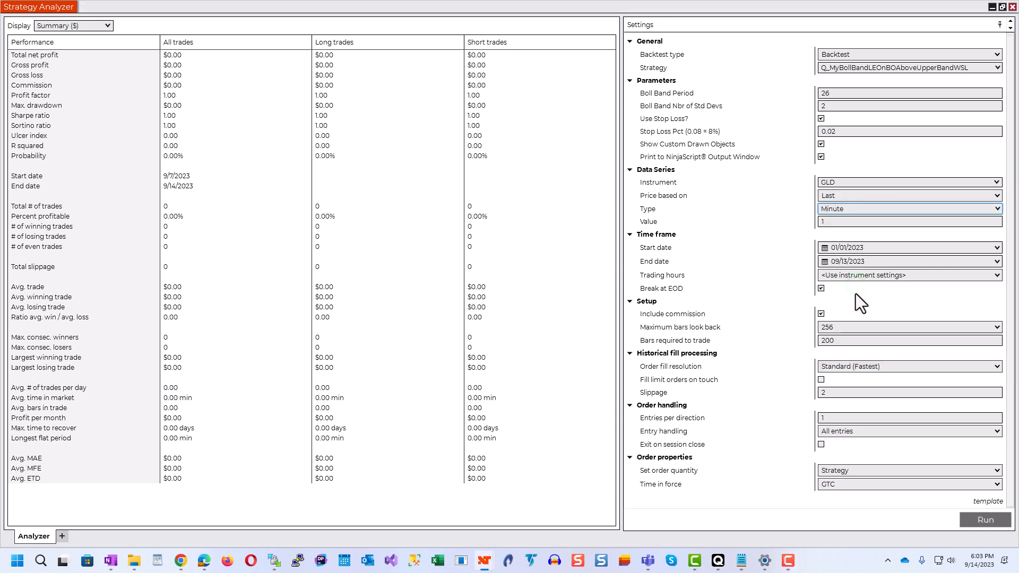
pyautogui.moveTo(879, 249); pyautogui.dragTo(857, 249)
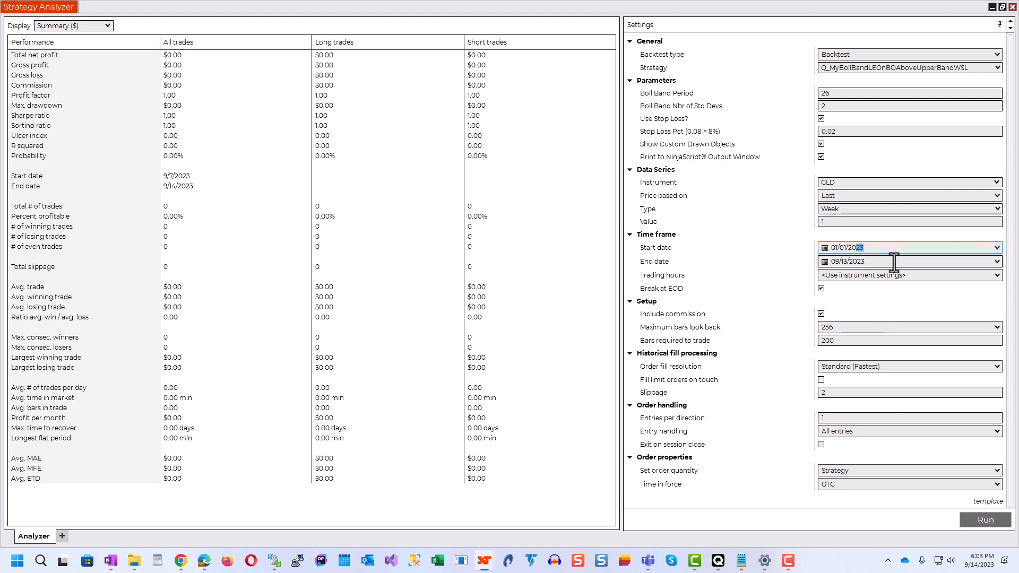
pyautogui.write('05')
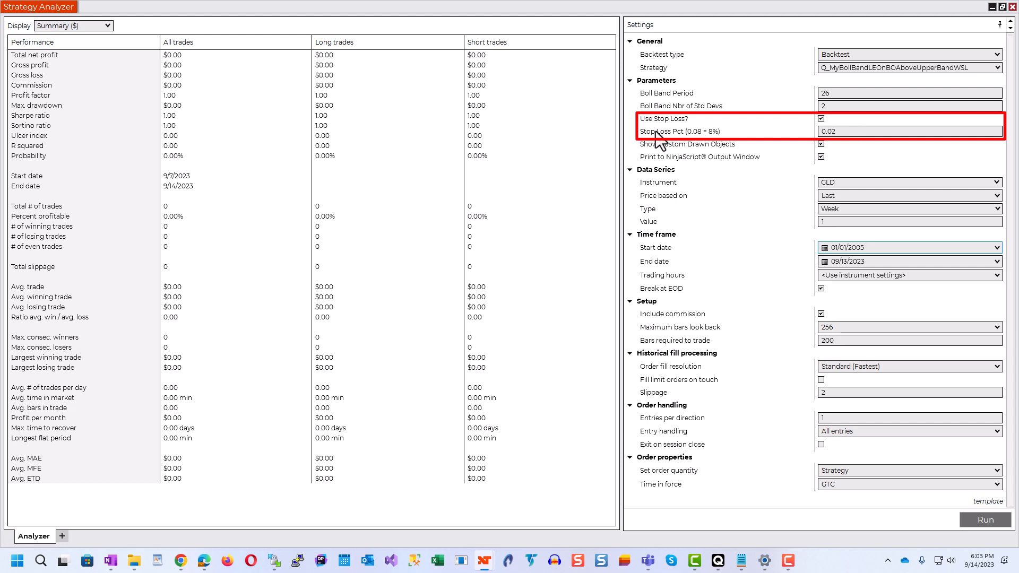
# Step: Turn the Use Stop Loss? parameter off and back on
pyautogui.click(843, 131)
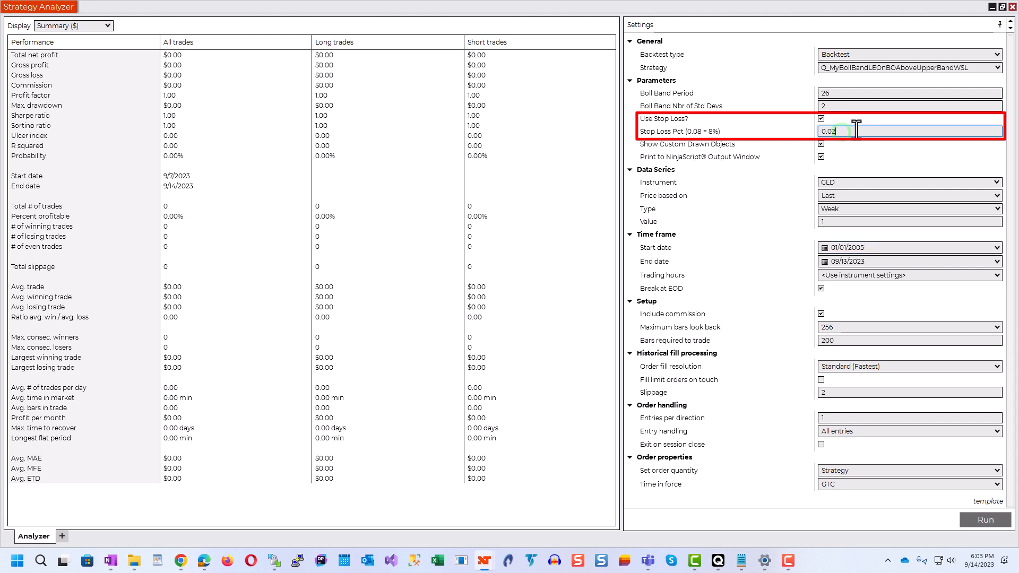
pyautogui.click(822, 121)
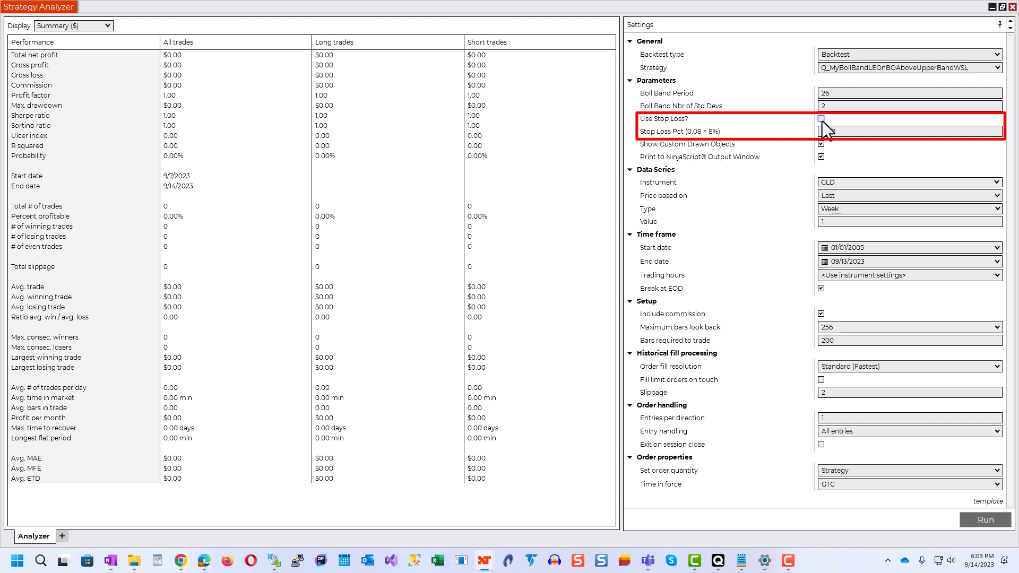
pyautogui.click(821, 119)
pyautogui.click(824, 132)
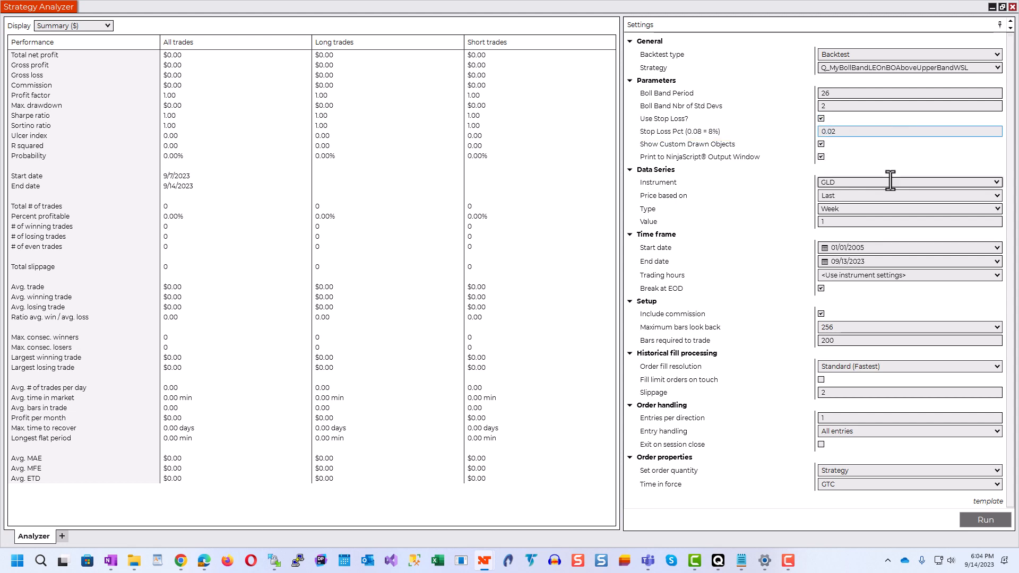
# Step: Run the GLD weekly backtest with the stop loss enabled and display its results as a chart
pyautogui.click(982, 520)
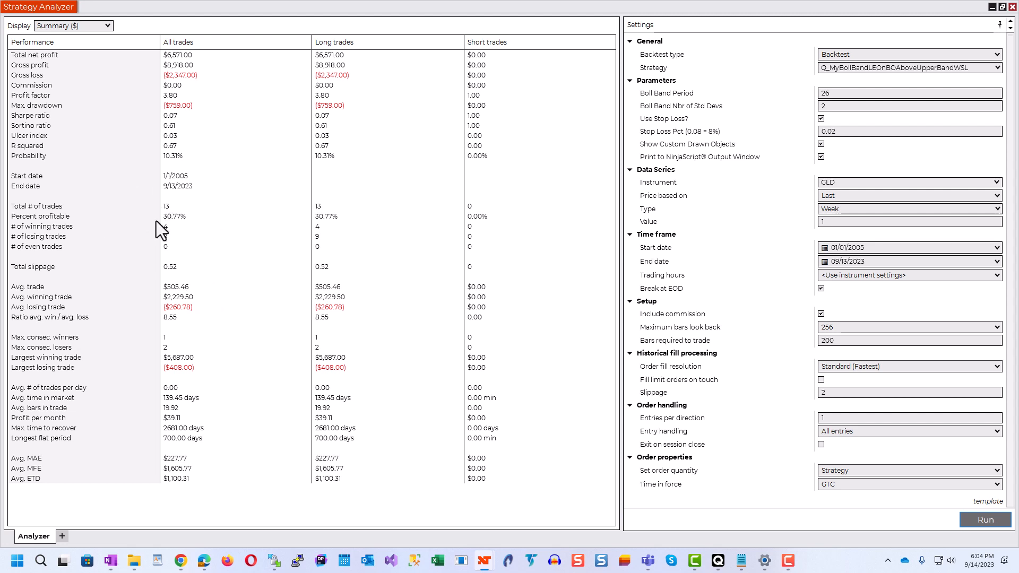
pyautogui.click(76, 27)
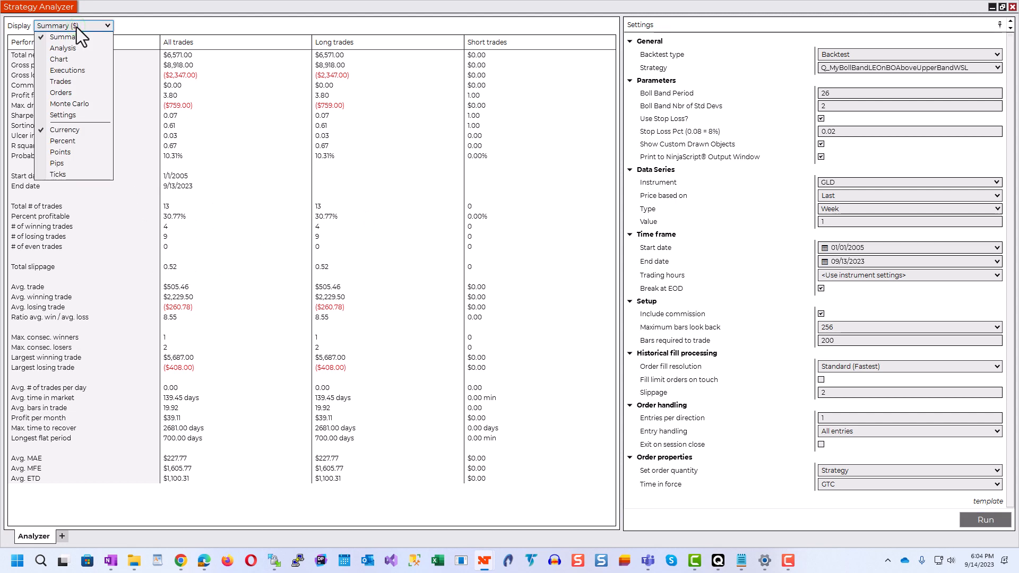
pyautogui.click(65, 59)
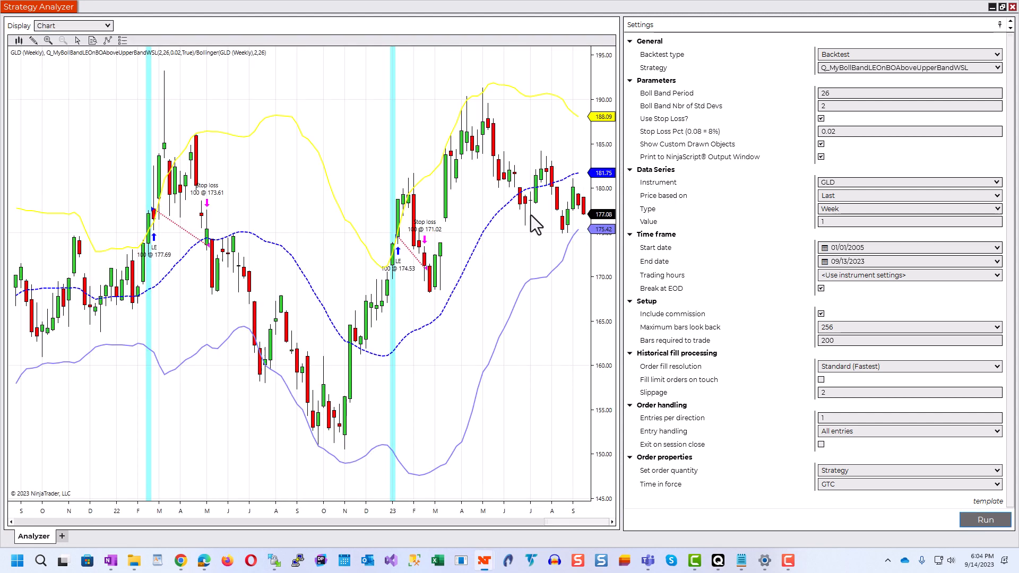
# Step: Examine the entries, LX exits and stop loss exits along the backtest chart from 2023 back to 2009, returning to 2016
pyautogui.moveTo(429, 381); pyautogui.dragTo(406, 401)
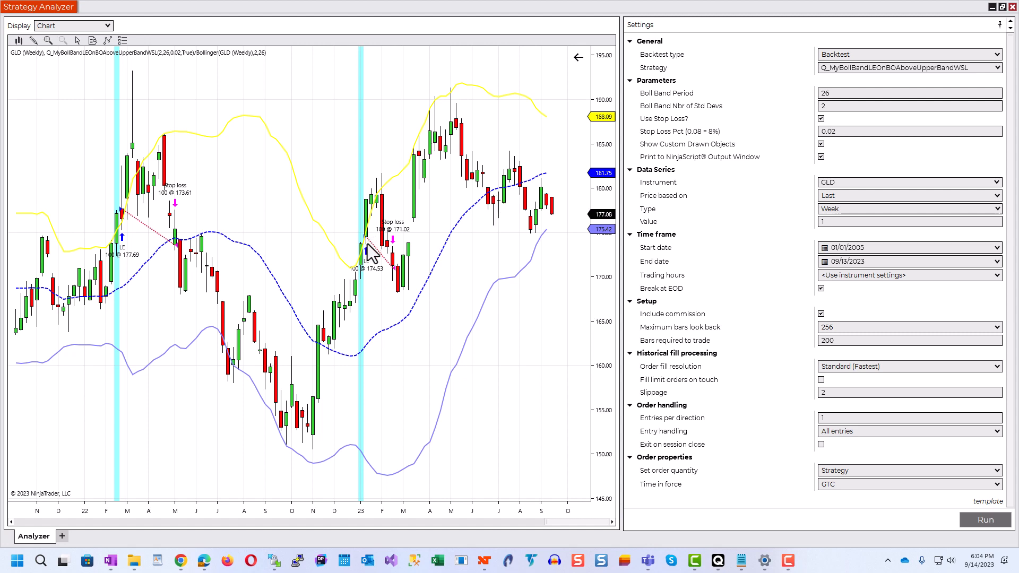
pyautogui.moveTo(213, 460); pyautogui.dragTo(466, 453)
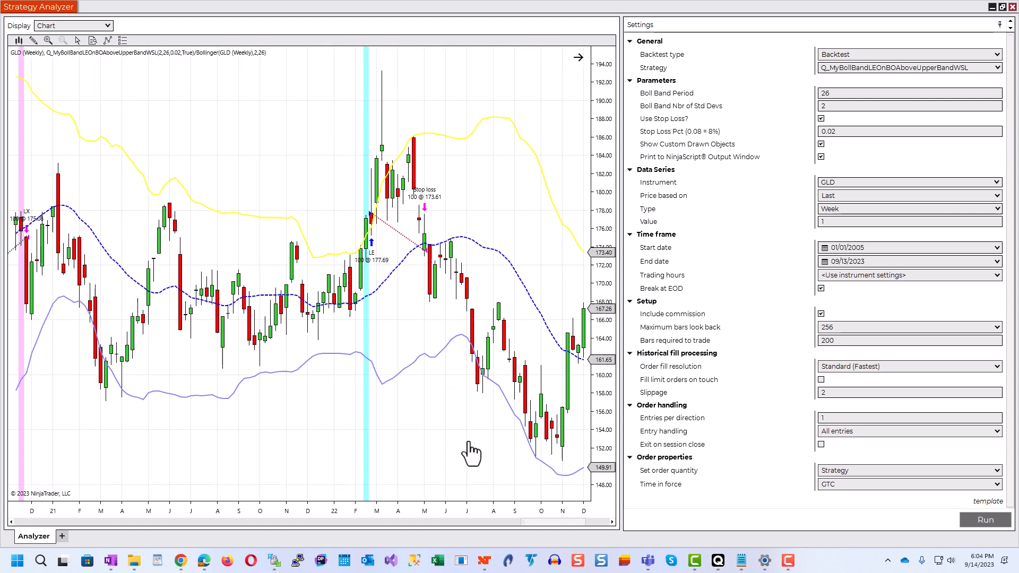
pyautogui.moveTo(245, 478); pyautogui.dragTo(473, 426)
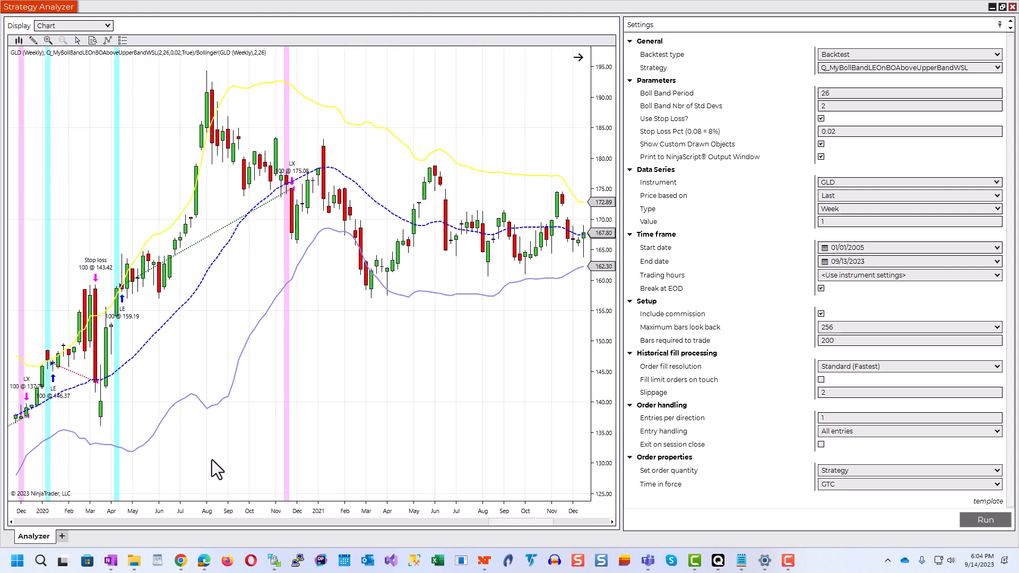
pyautogui.moveTo(212, 460); pyautogui.dragTo(364, 467)
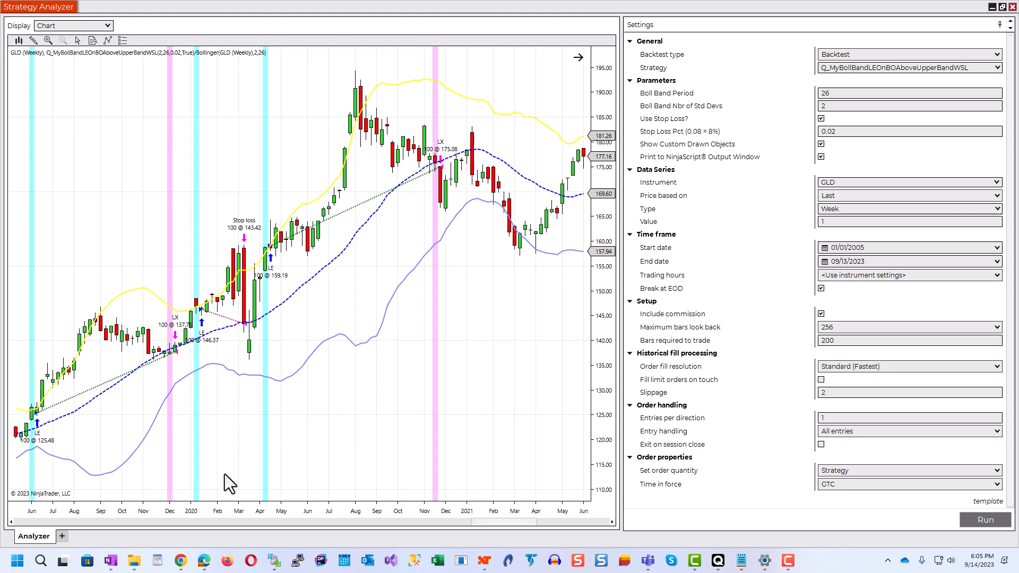
pyautogui.moveTo(230, 460); pyautogui.dragTo(381, 433)
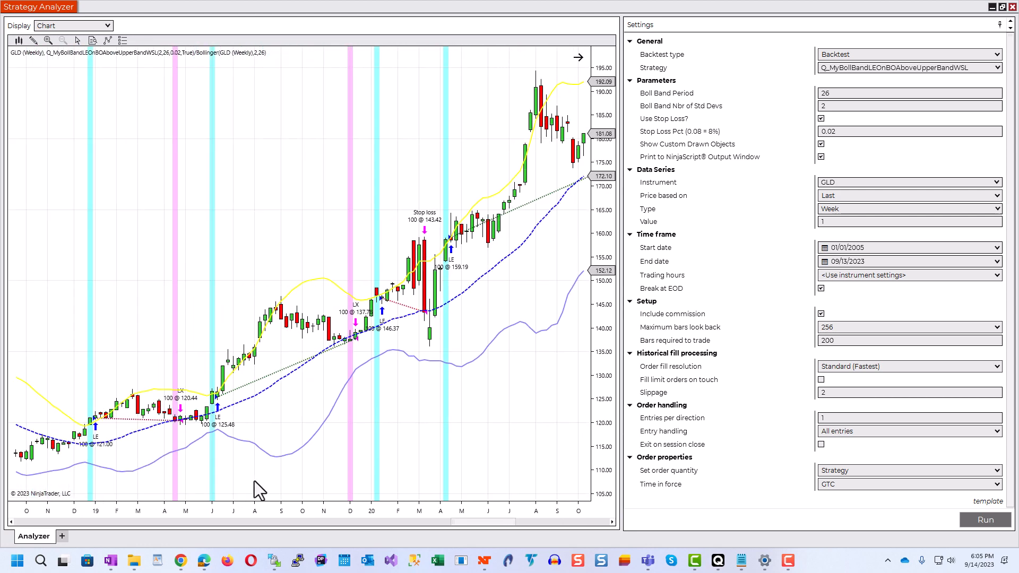
pyautogui.moveTo(254, 481); pyautogui.dragTo(519, 448)
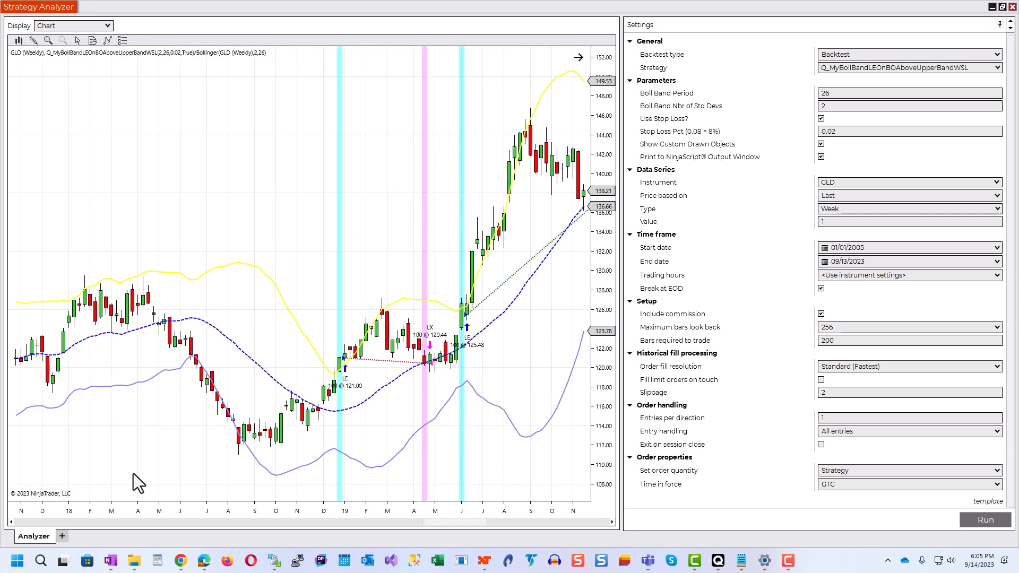
pyautogui.moveTo(133, 474); pyautogui.dragTo(448, 451)
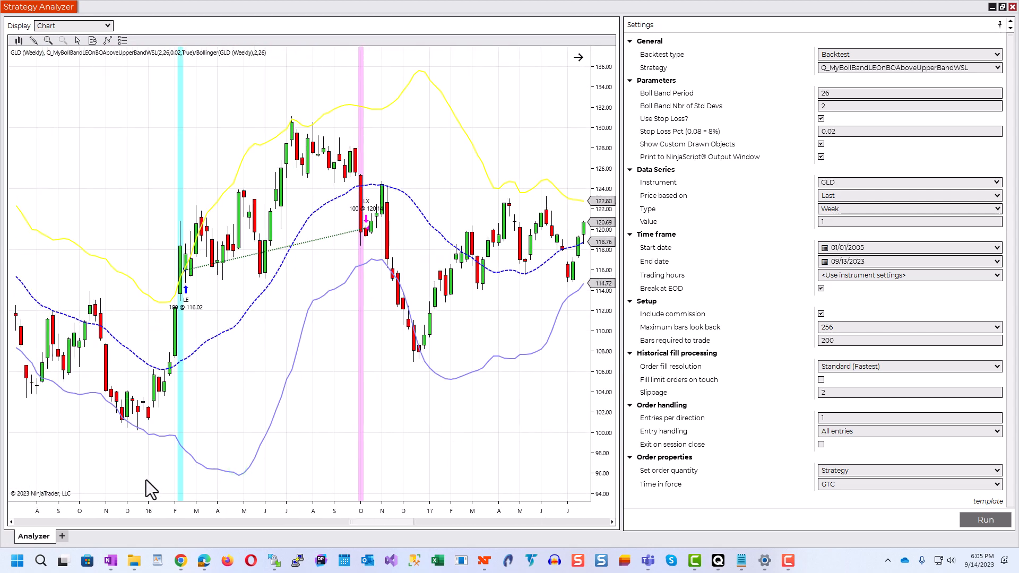
pyautogui.moveTo(145, 480); pyautogui.dragTo(452, 457)
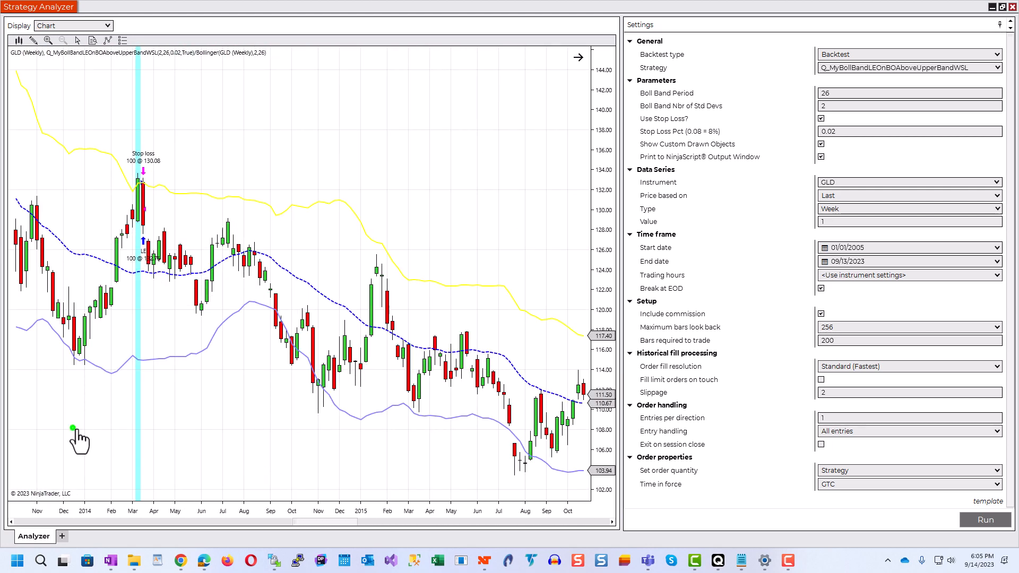
pyautogui.moveTo(77, 431); pyautogui.dragTo(531, 415)
pyautogui.moveTo(133, 419); pyautogui.dragTo(187, 428)
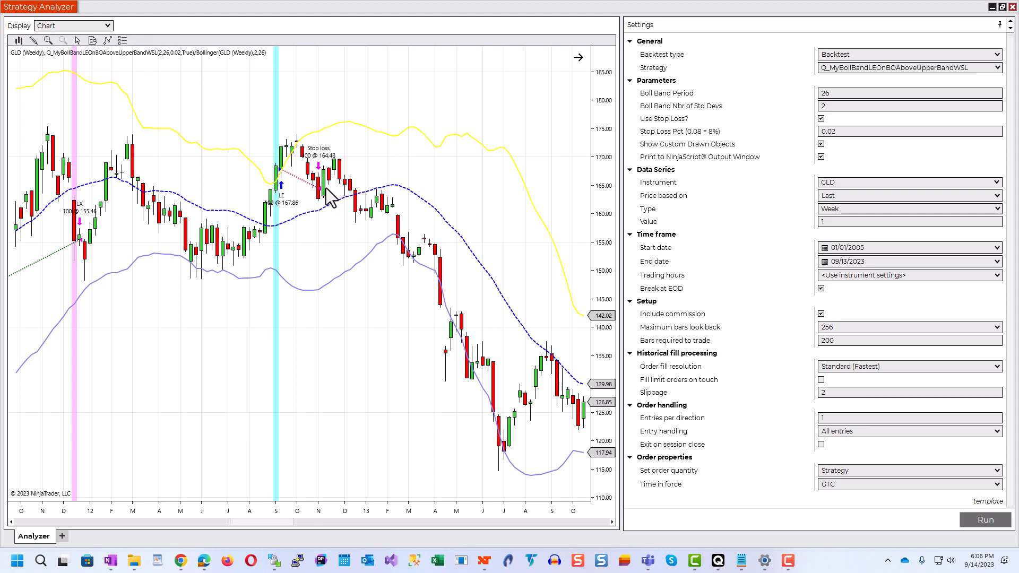
pyautogui.moveTo(192, 393); pyautogui.dragTo(467, 381)
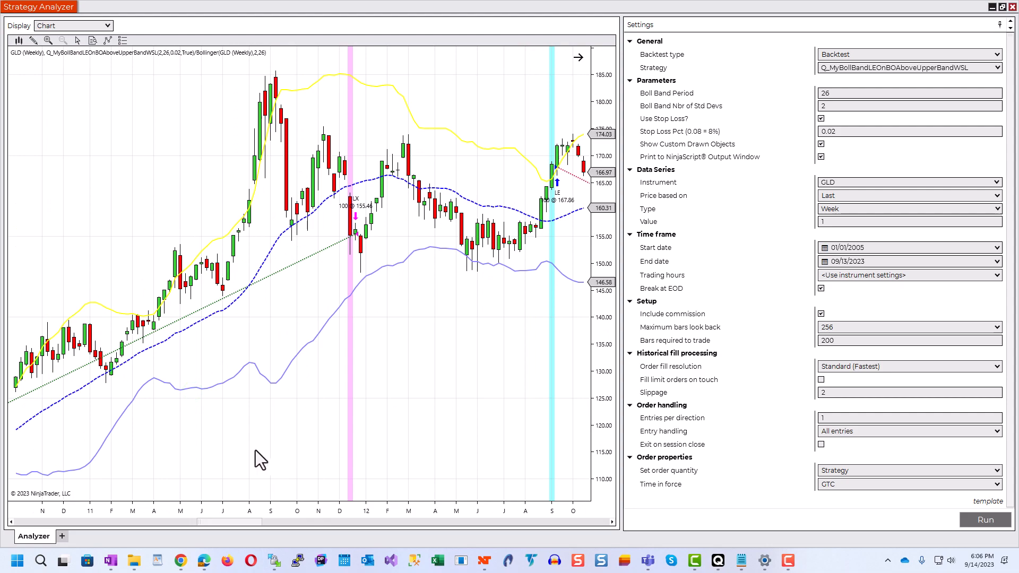
pyautogui.moveTo(256, 450); pyautogui.dragTo(467, 400)
pyautogui.moveTo(278, 430); pyautogui.dragTo(544, 390)
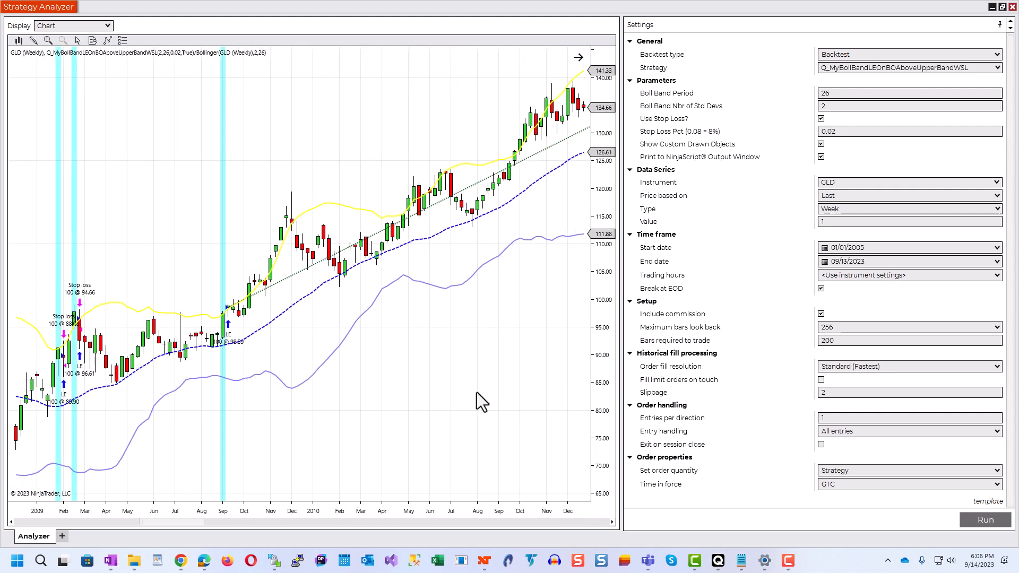
pyautogui.moveTo(253, 451); pyautogui.dragTo(114, 419)
pyautogui.moveTo(471, 396); pyautogui.dragTo(6, 354)
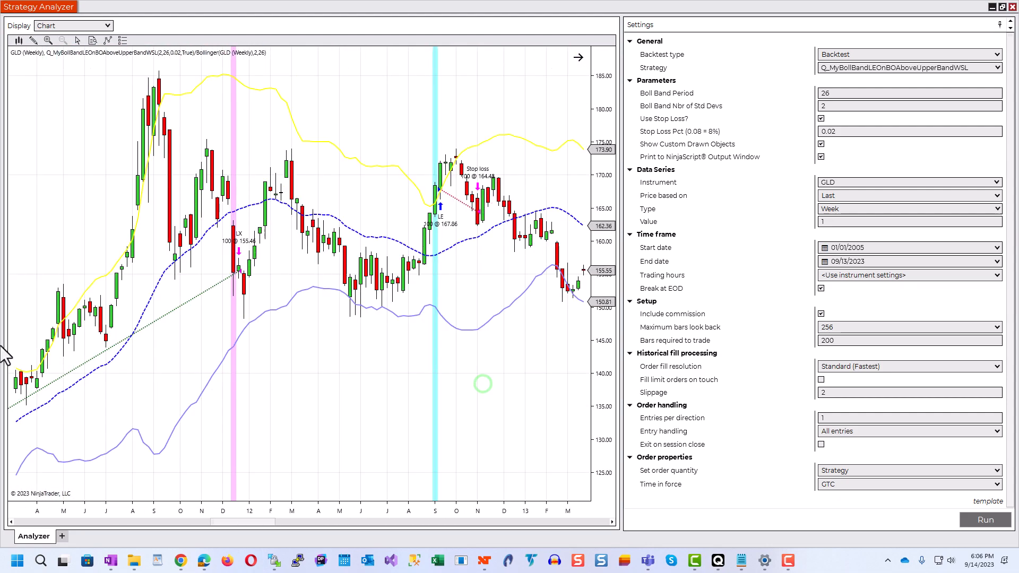
pyautogui.moveTo(507, 375); pyautogui.dragTo(91, 360)
pyautogui.moveTo(505, 234); pyautogui.dragTo(189, 236)
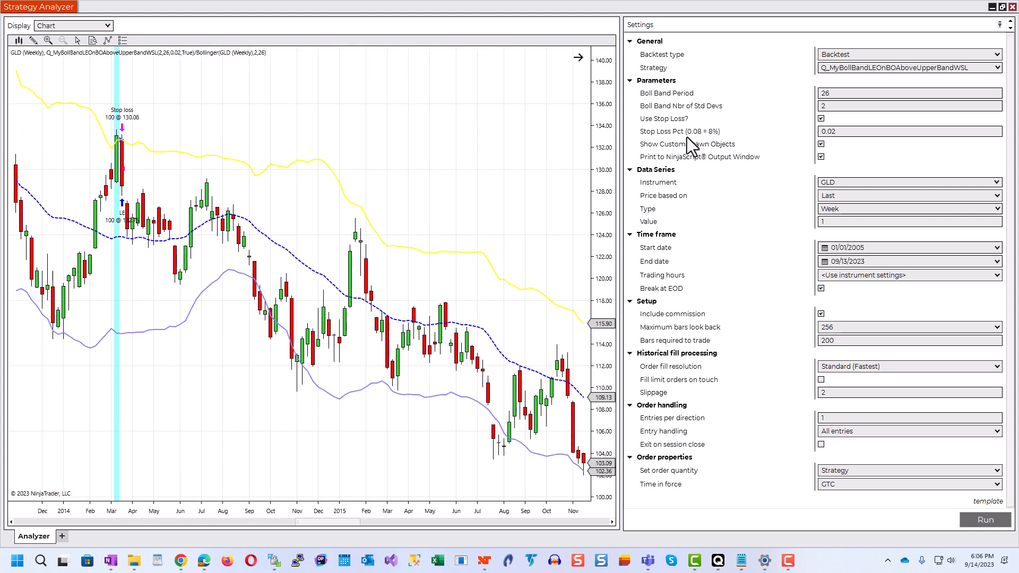
pyautogui.moveTo(519, 182); pyautogui.dragTo(348, 164)
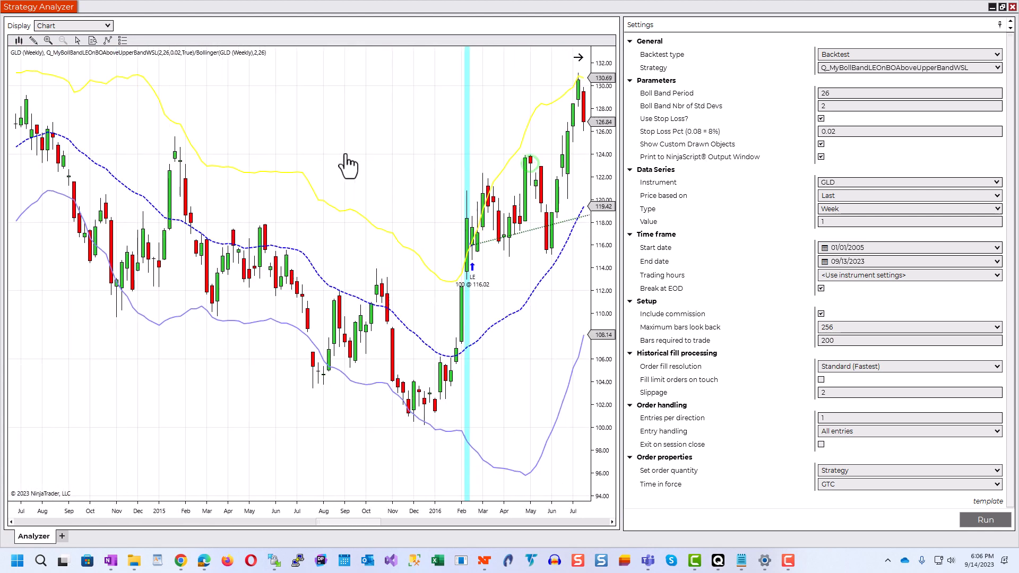
# Step: Turn off the Use Stop Loss? parameter and rerun the backtest
pyautogui.click(821, 118)
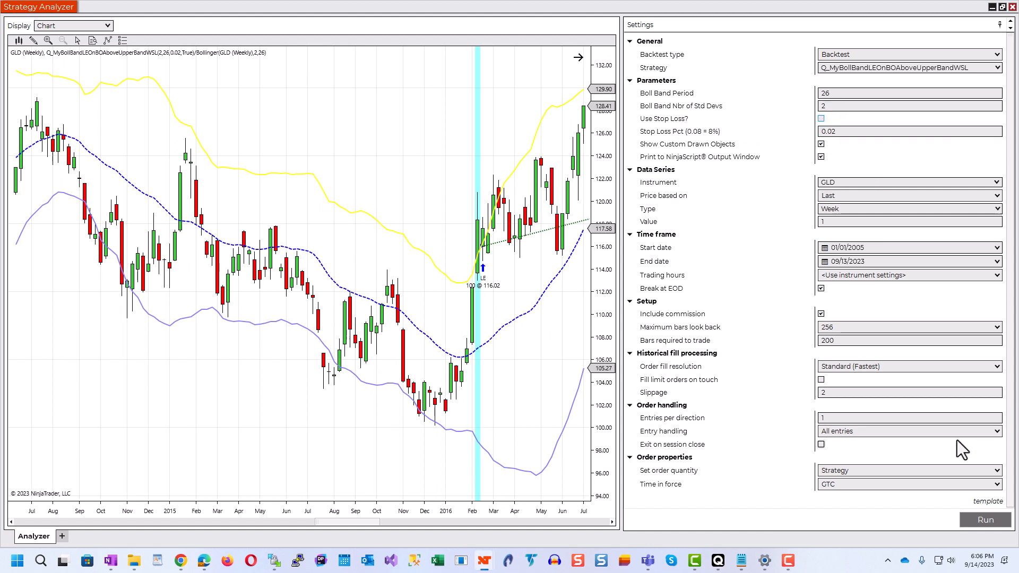
pyautogui.click(1002, 524)
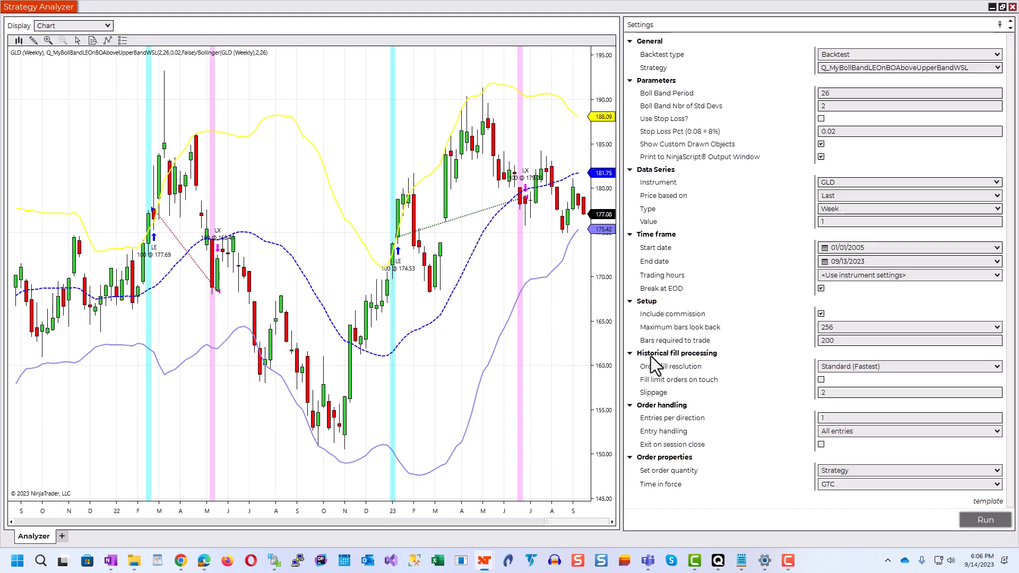
# Step: Examine the trades made without the stop loss on the chart from 2023 back to 2019
pyautogui.moveTo(542, 367); pyautogui.dragTo(476, 384)
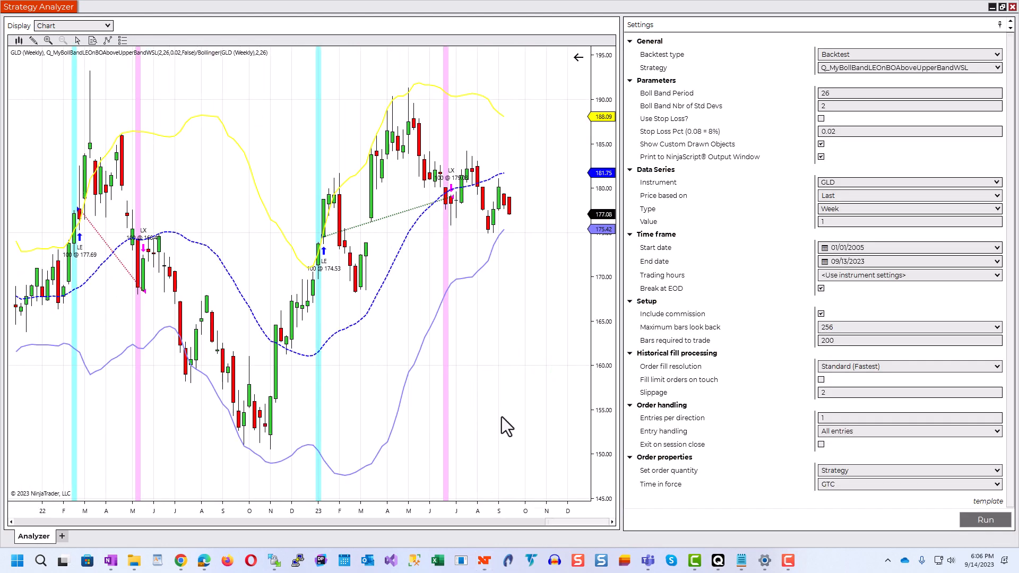
pyautogui.moveTo(506, 356); pyautogui.dragTo(545, 360)
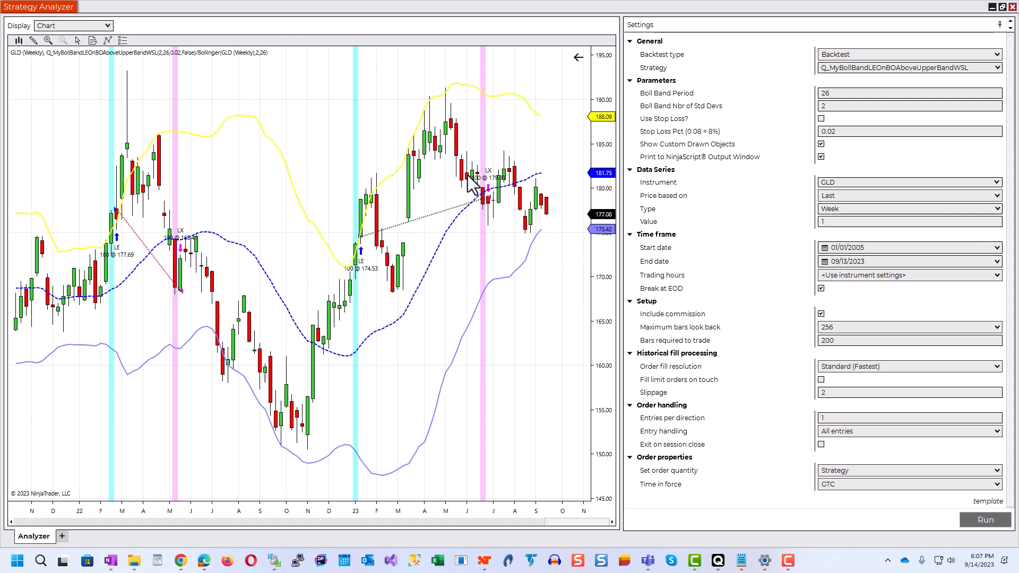
pyautogui.click(469, 204)
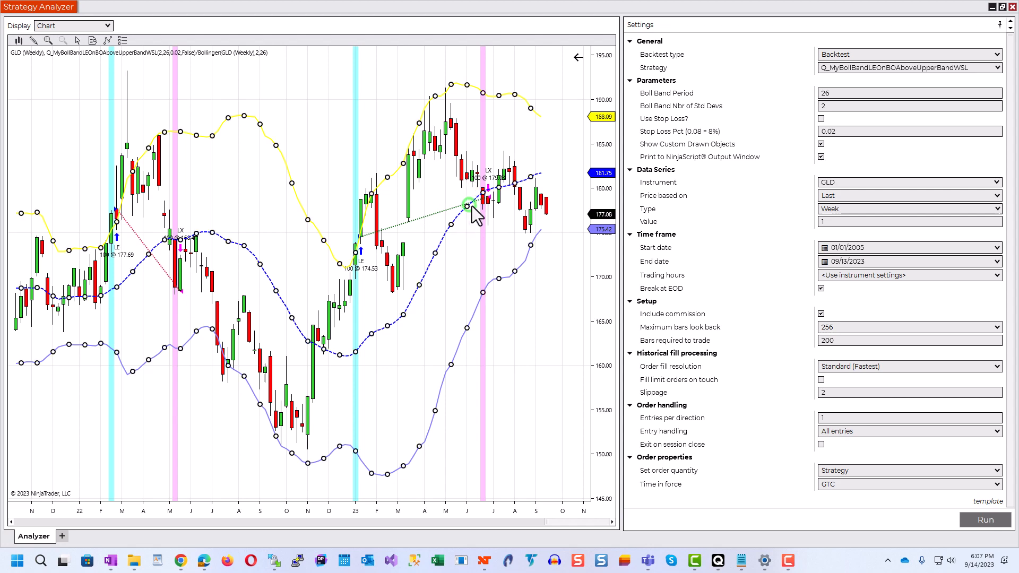
pyautogui.click(215, 451)
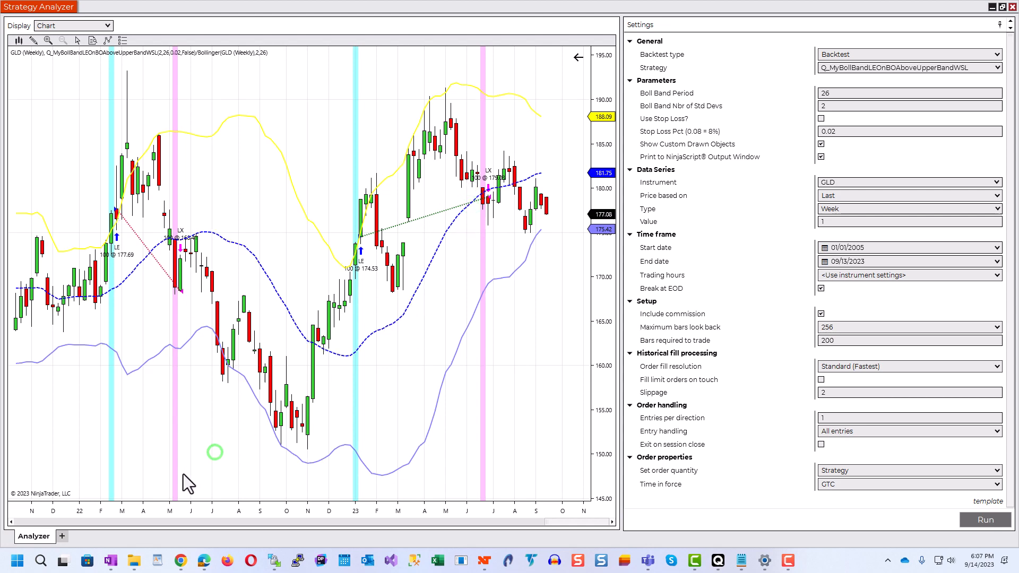
pyautogui.moveTo(72, 464); pyautogui.dragTo(352, 473)
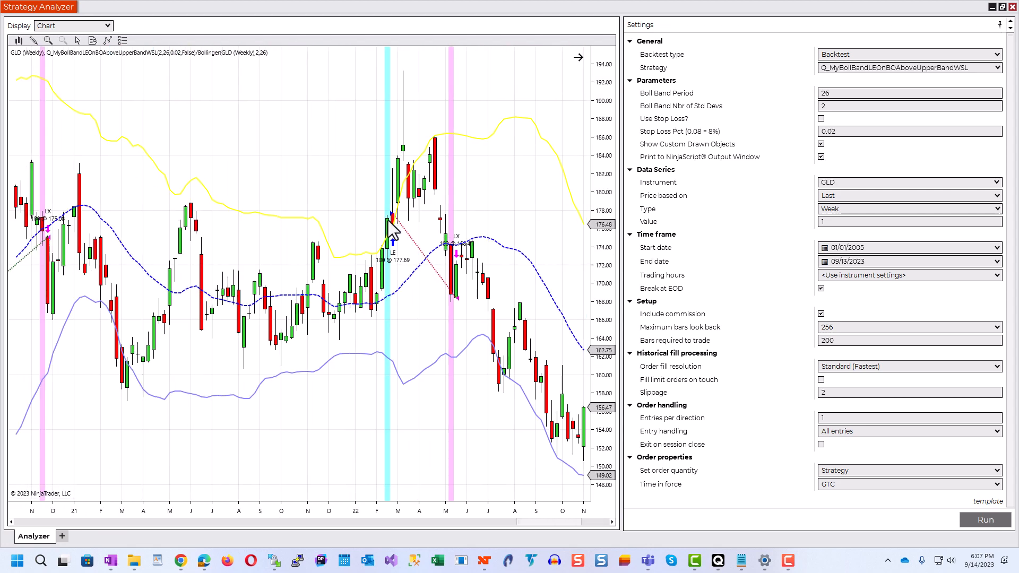
pyautogui.moveTo(228, 471); pyautogui.dragTo(499, 431)
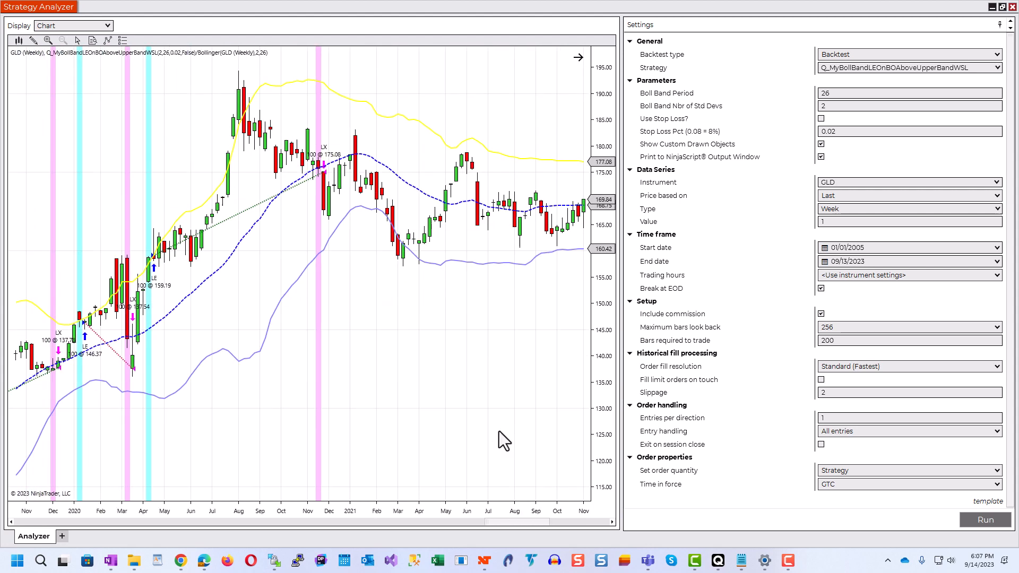
pyautogui.moveTo(239, 490); pyautogui.dragTo(439, 398)
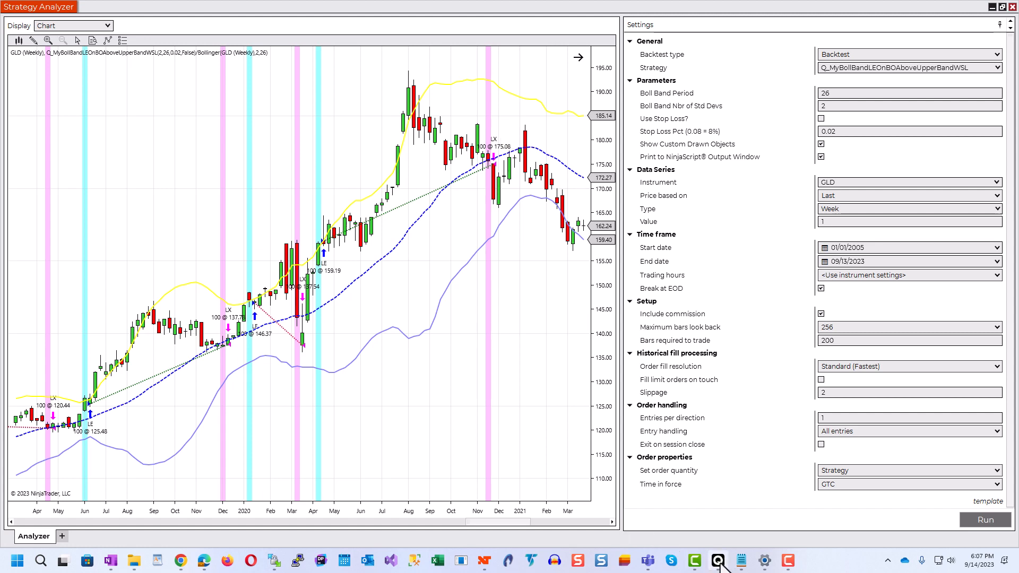
# Step: Switch to Quagensia N Edition, review the long exit's LX signal name and the Money Management stop loss logic, and return to the Strategy Analyzer
pyautogui.click(719, 561)
pyautogui.moveTo(510, 367); pyautogui.dragTo(523, 345)
pyautogui.moveTo(158, 232); pyautogui.dragTo(53, 213)
pyautogui.rightClick(132, 231)
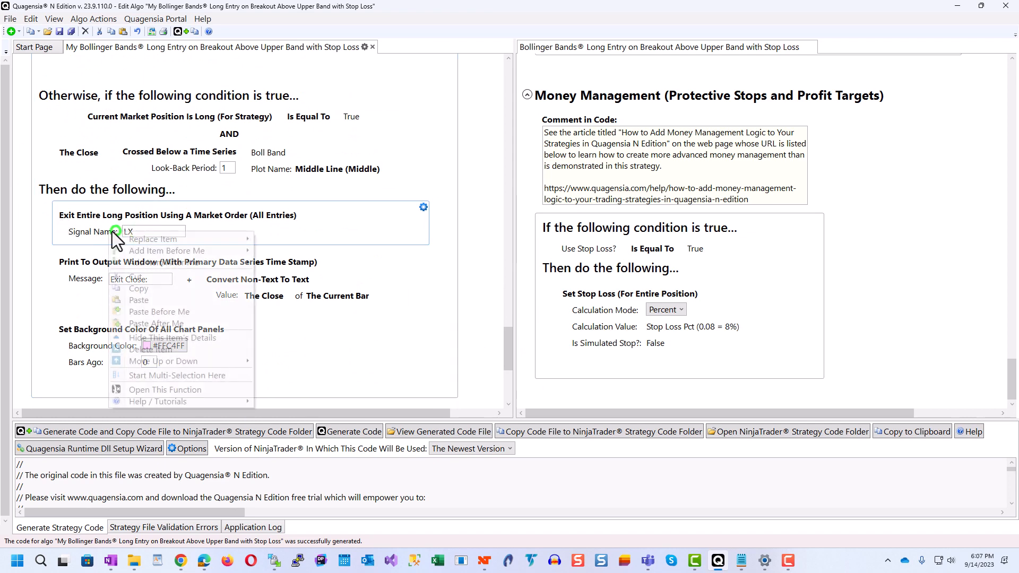
pyautogui.click(132, 230)
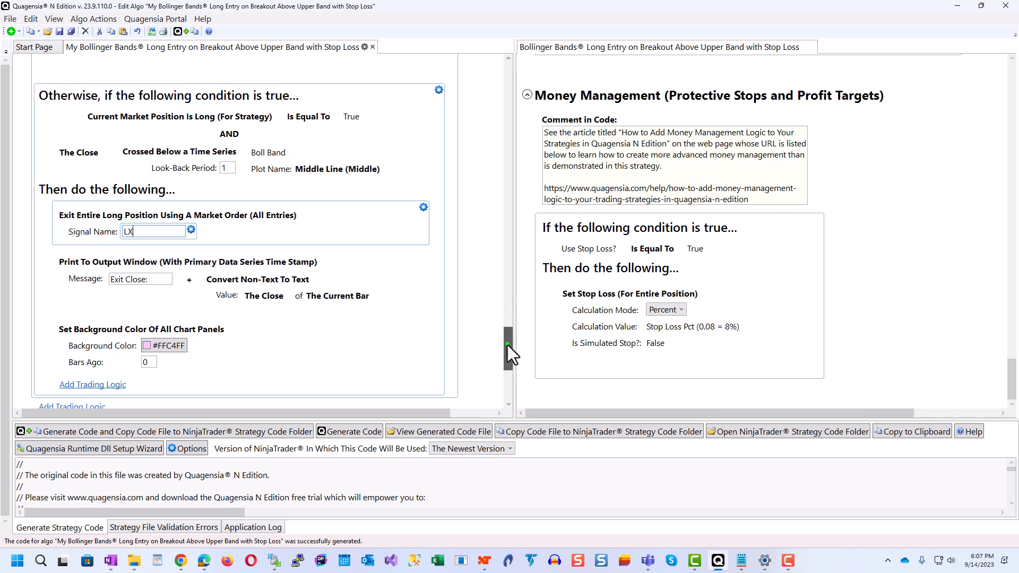
pyautogui.moveTo(507, 345); pyautogui.dragTo(506, 375)
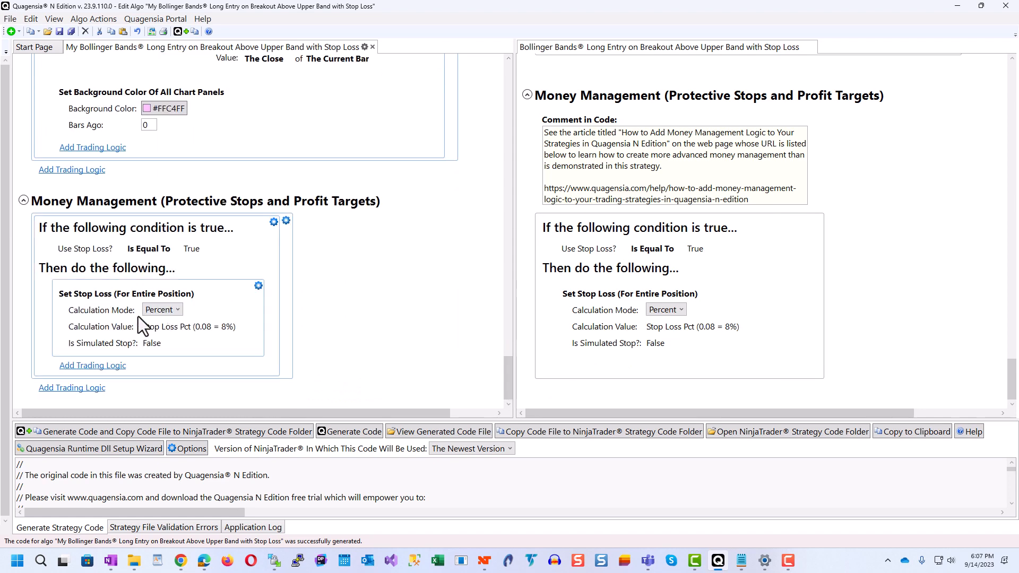
pyautogui.click(958, 12)
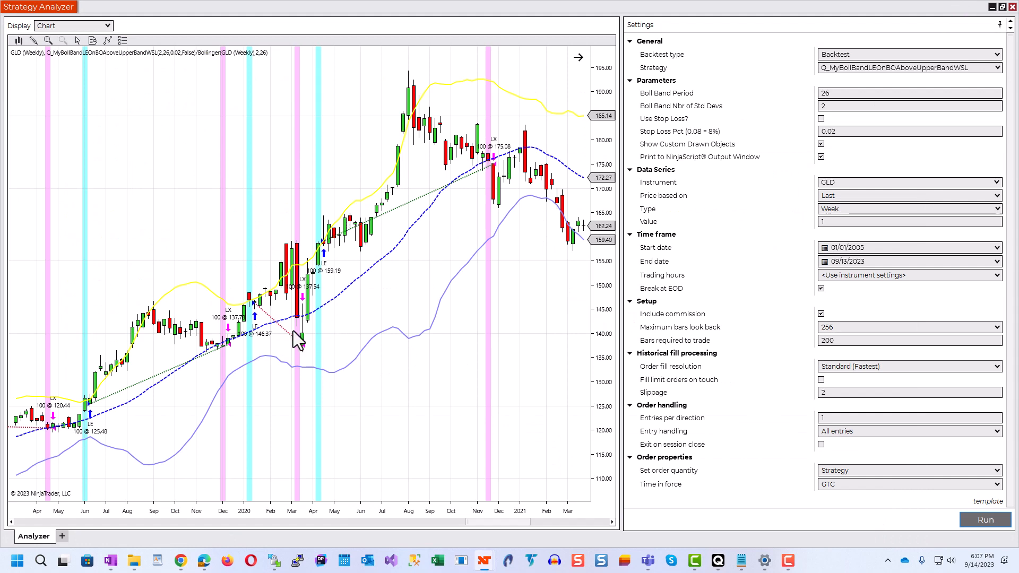
# Step: Examine the LX exits of the run without the stop loss on the chart from 2020 back to 2016
pyautogui.moveTo(276, 432); pyautogui.dragTo(420, 420)
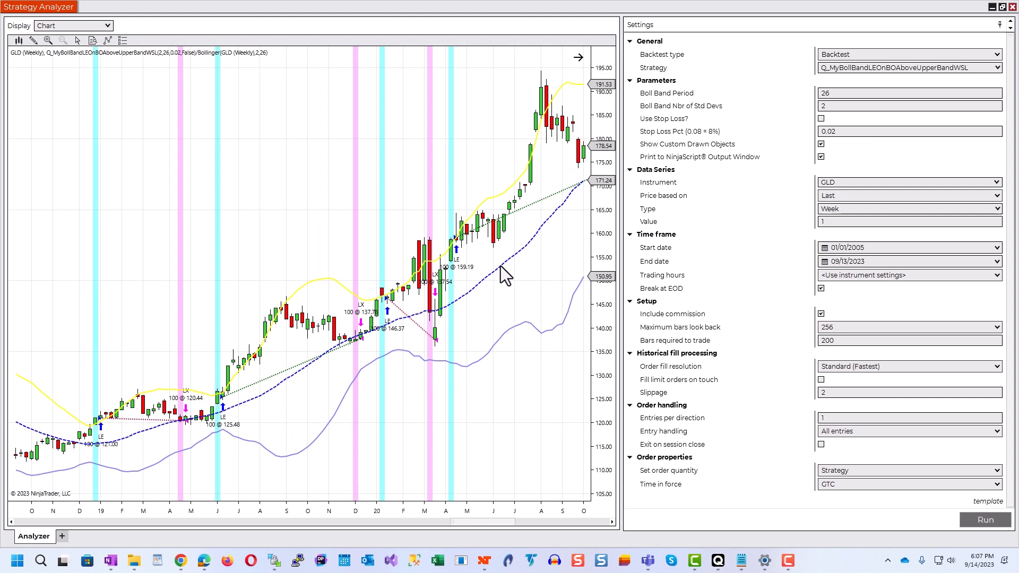
pyautogui.moveTo(319, 489); pyautogui.dragTo(524, 455)
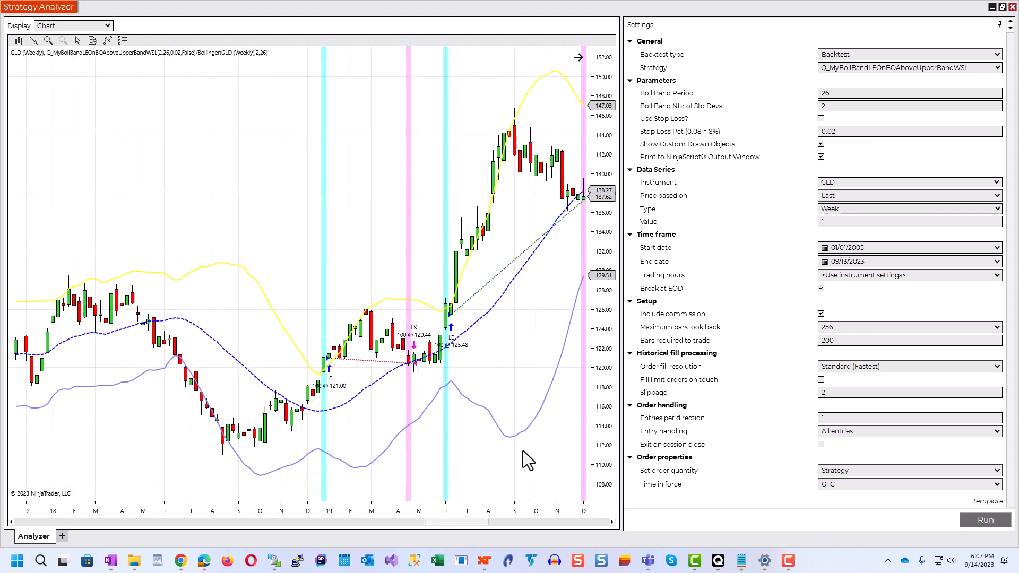
pyautogui.moveTo(83, 445); pyautogui.dragTo(403, 419)
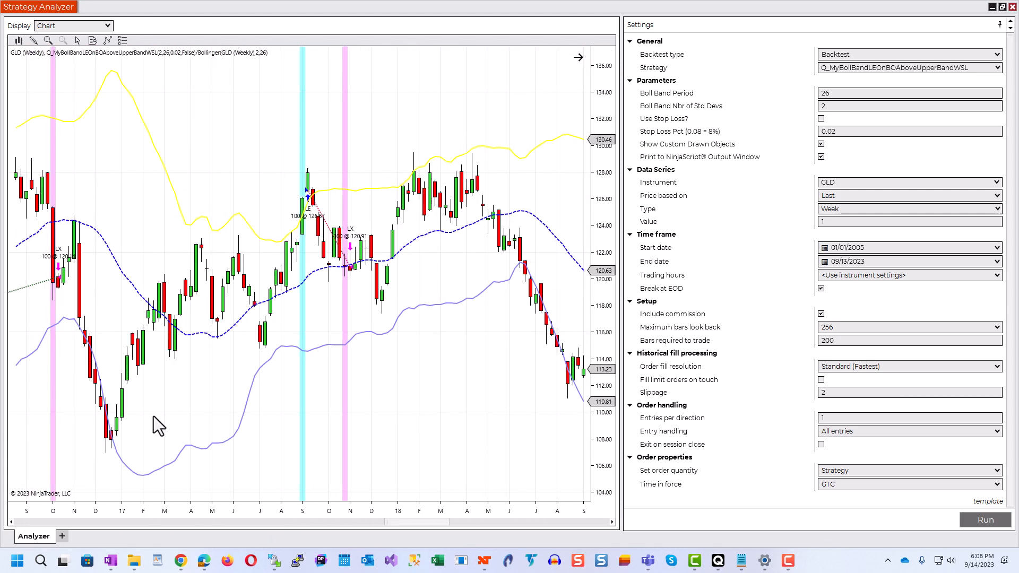
pyautogui.moveTo(154, 416); pyautogui.dragTo(617, 367)
pyautogui.moveTo(467, 414); pyautogui.dragTo(322, 415)
pyautogui.moveTo(412, 434); pyautogui.dragTo(378, 433)
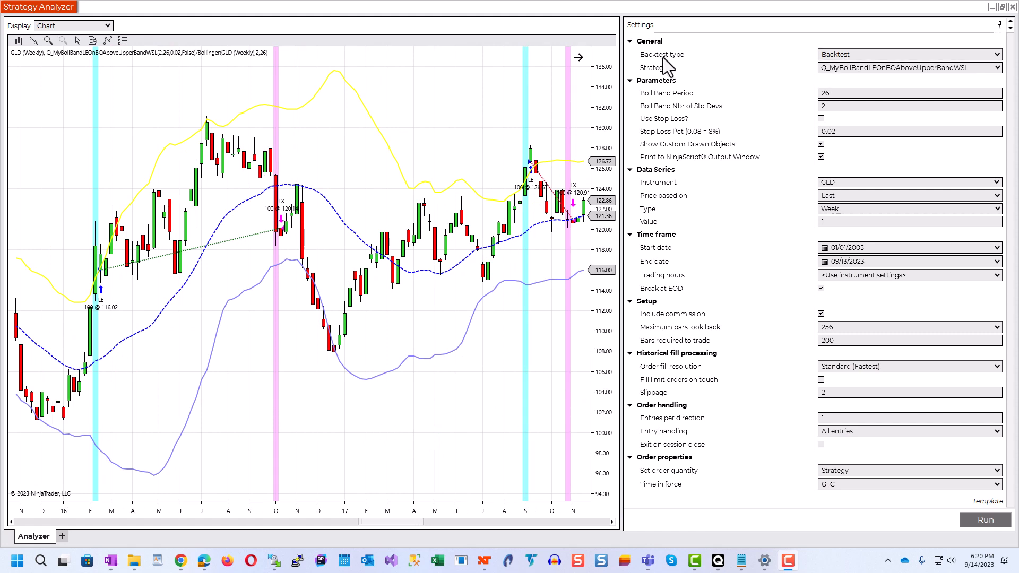
# Step: Change the backtest type to Optimization and set the Boll Band Period range from 12 to 60
pyautogui.click(877, 57)
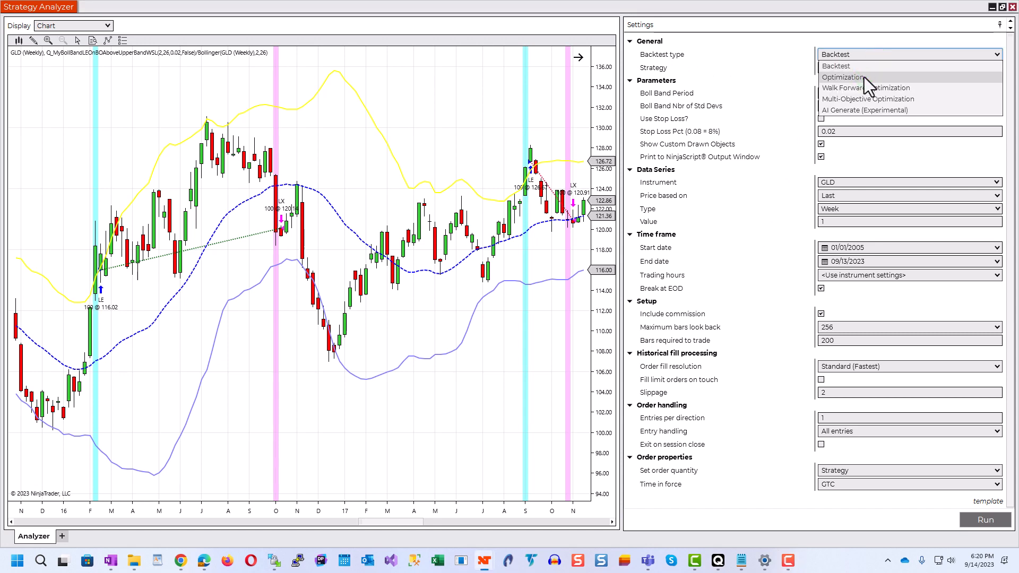
pyautogui.click(864, 78)
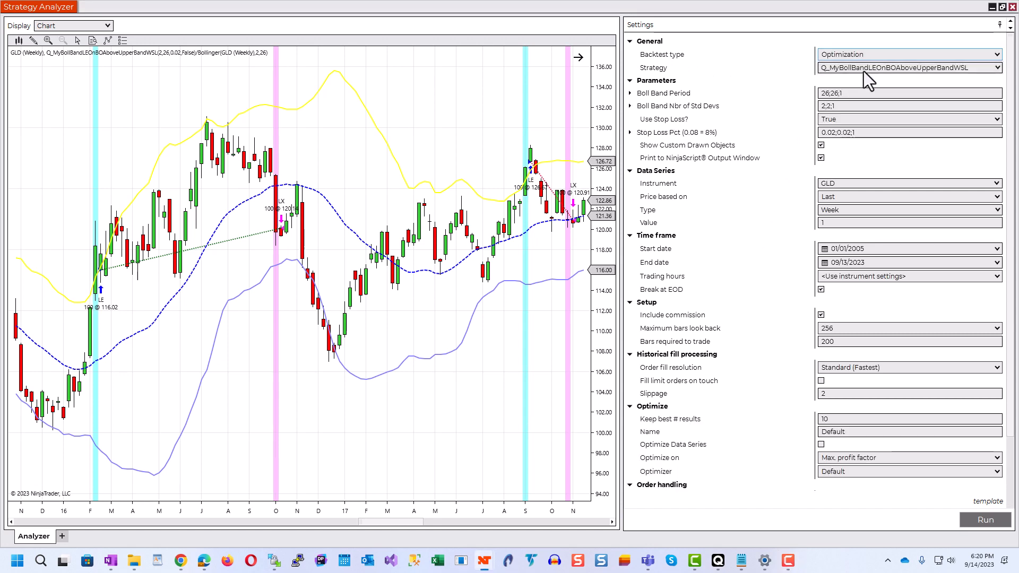
pyautogui.click(630, 94)
pyautogui.click(864, 106)
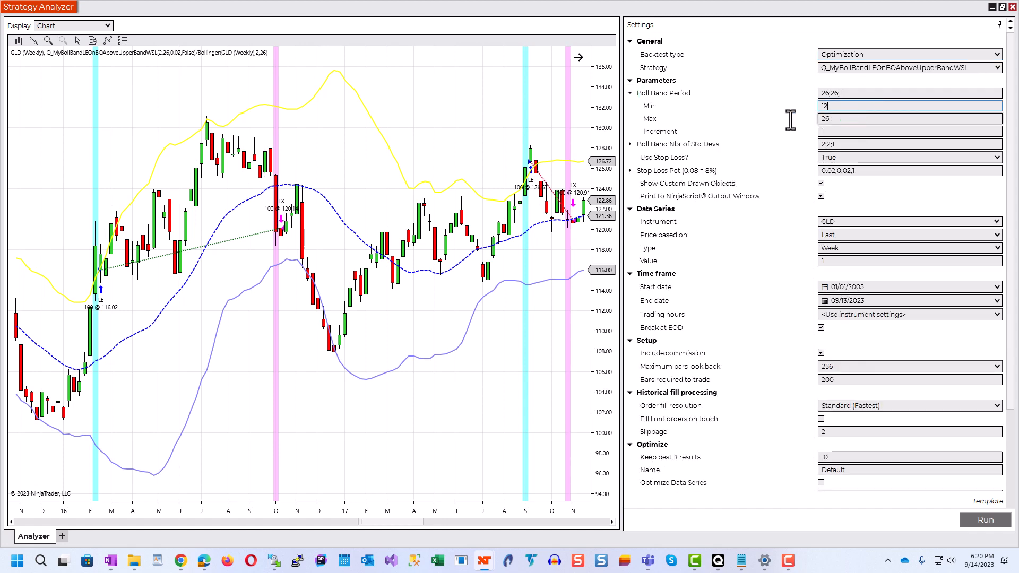
pyautogui.click(837, 119)
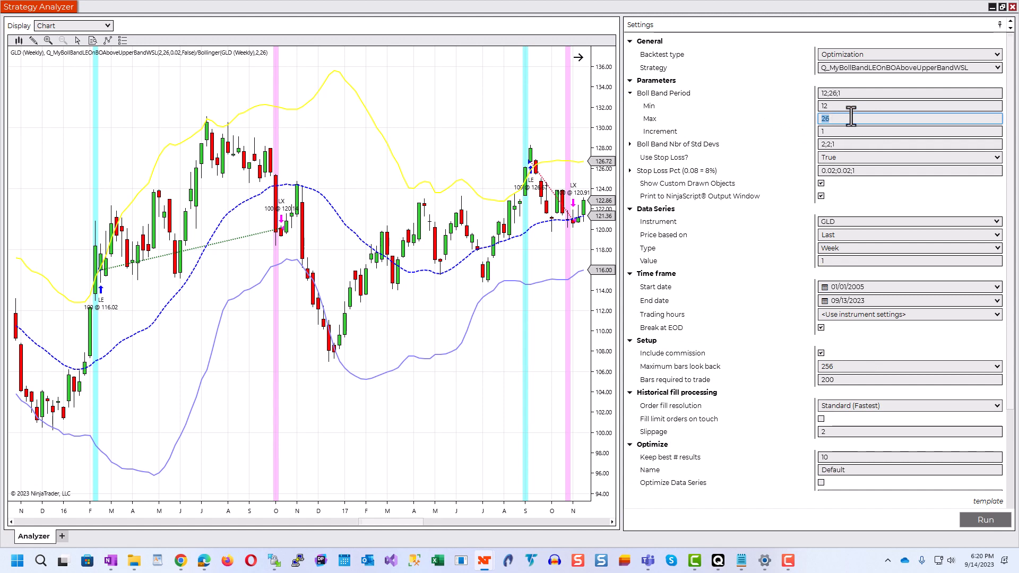
pyautogui.write('60')
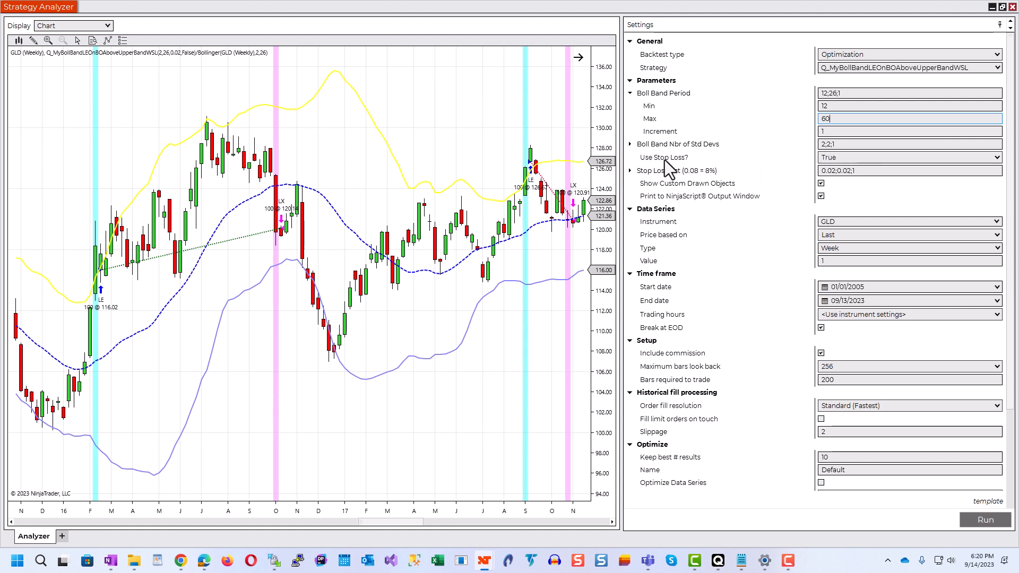
# Step: Set the Use Stop Loss? parameter to Optimize so that both true and false are tested
pyautogui.click(853, 156)
pyautogui.click(855, 159)
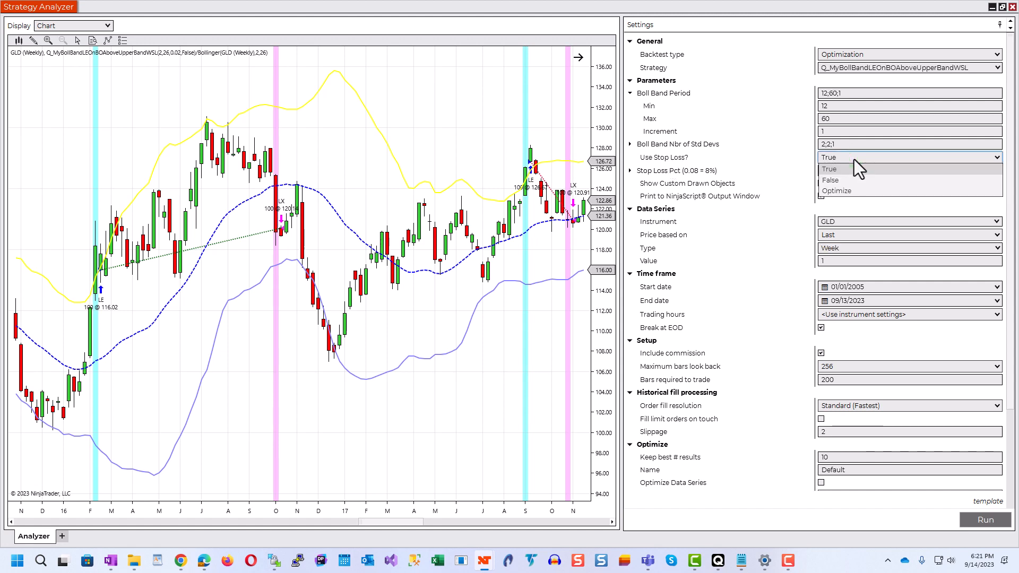
pyautogui.click(852, 190)
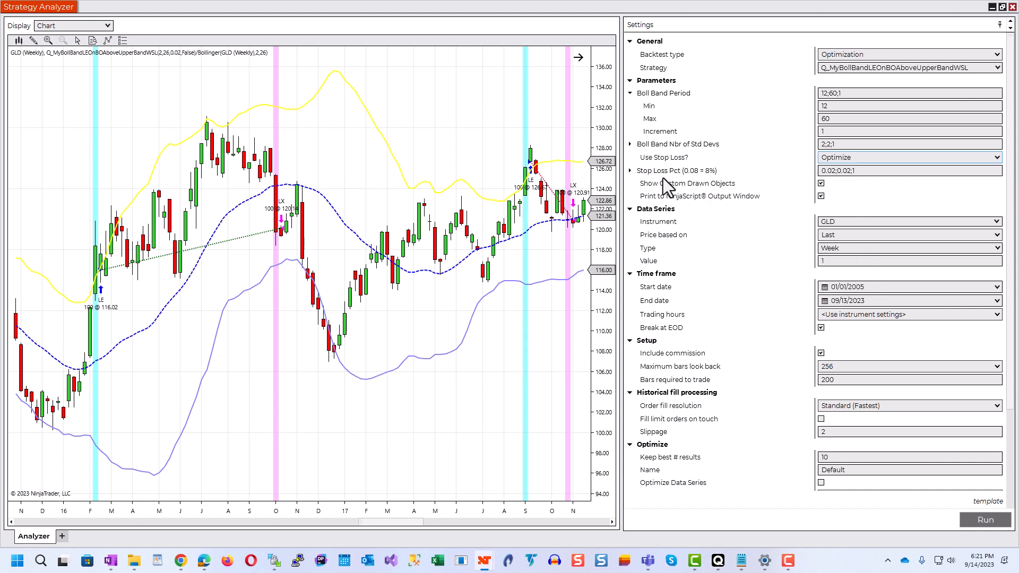
# Step: Set the Stop Loss Pct maximum to 0.20 and its increment to 0.01, and run the optimization
pyautogui.click(631, 171)
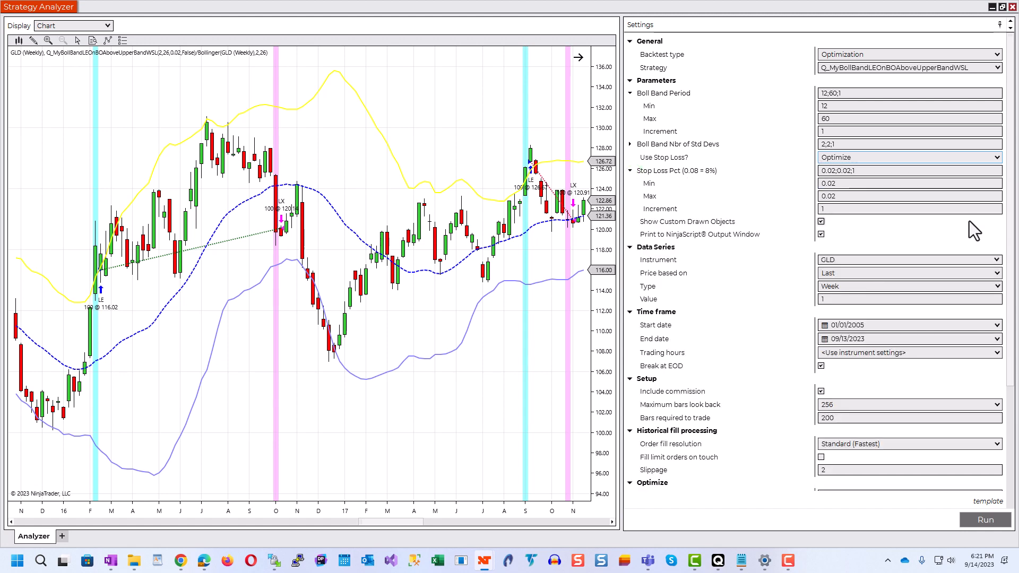
pyautogui.click(834, 197)
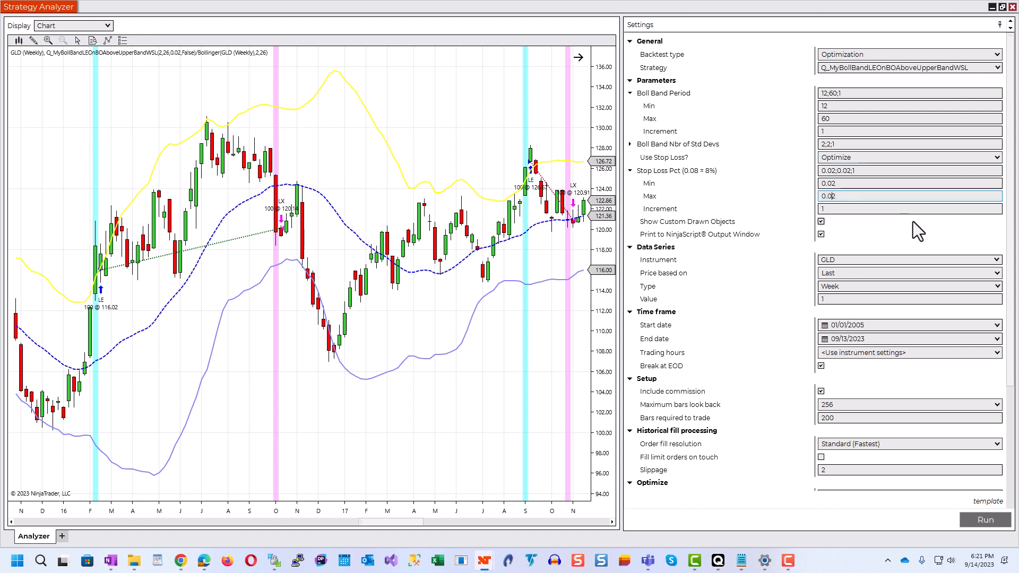
pyautogui.press('BackSpace')
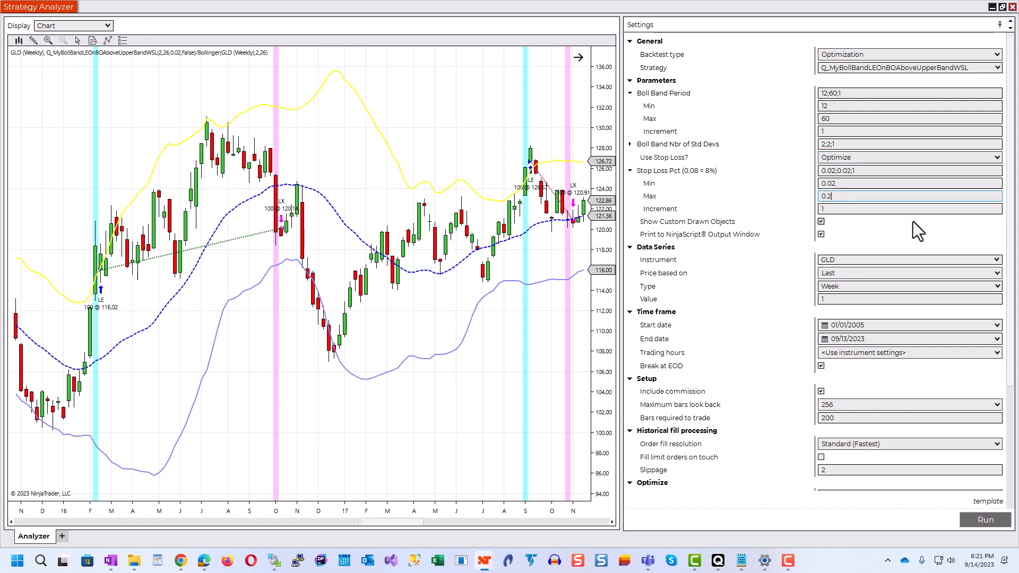
pyautogui.write('0')
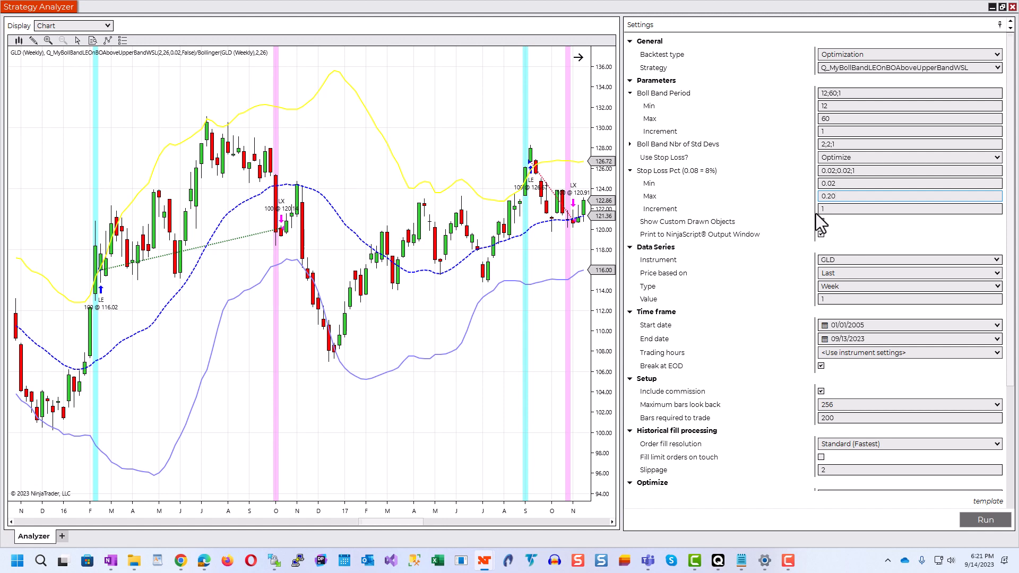
pyautogui.click(865, 209)
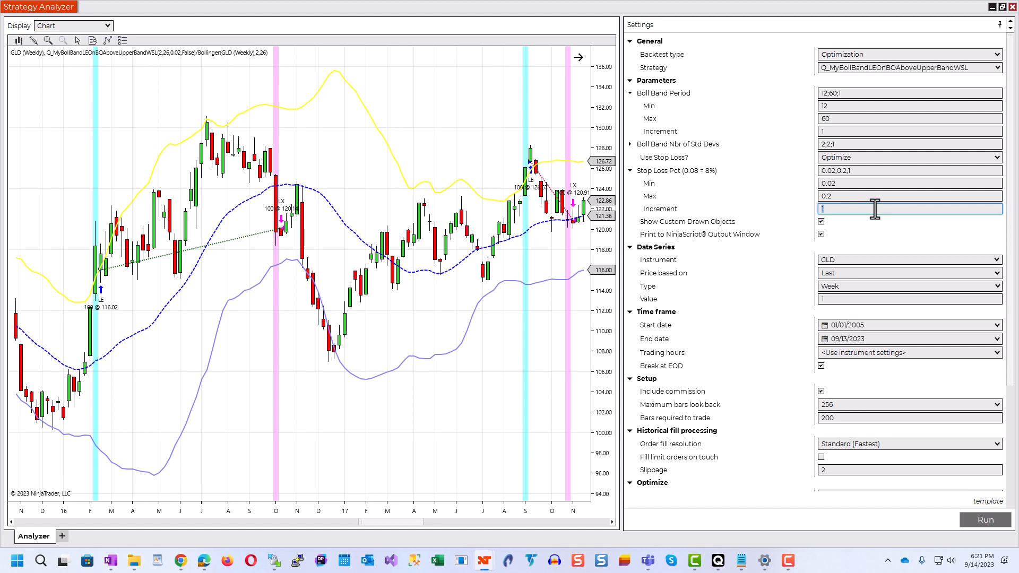
pyautogui.write('.01')
pyautogui.press('Return')
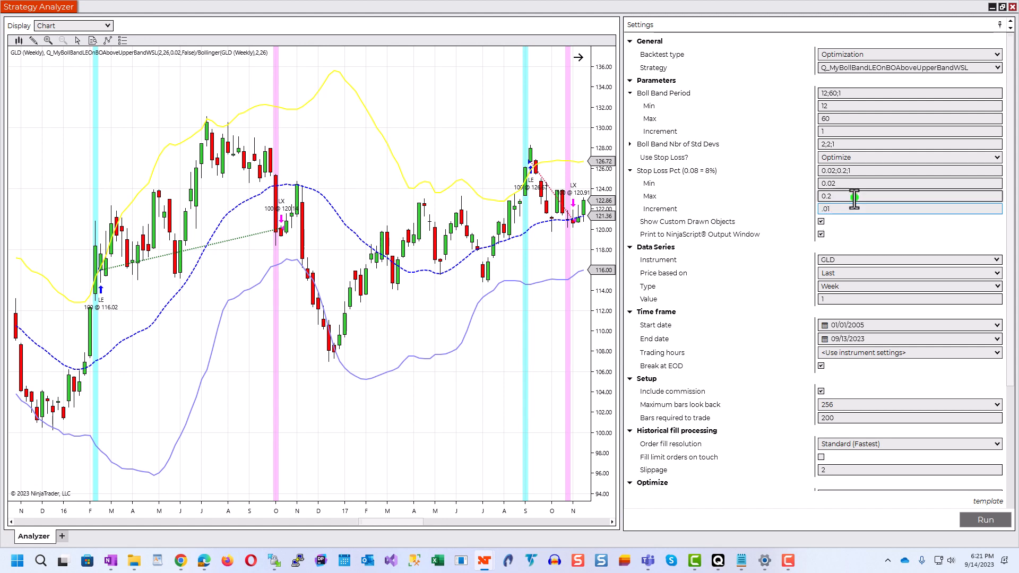
pyautogui.click(853, 209)
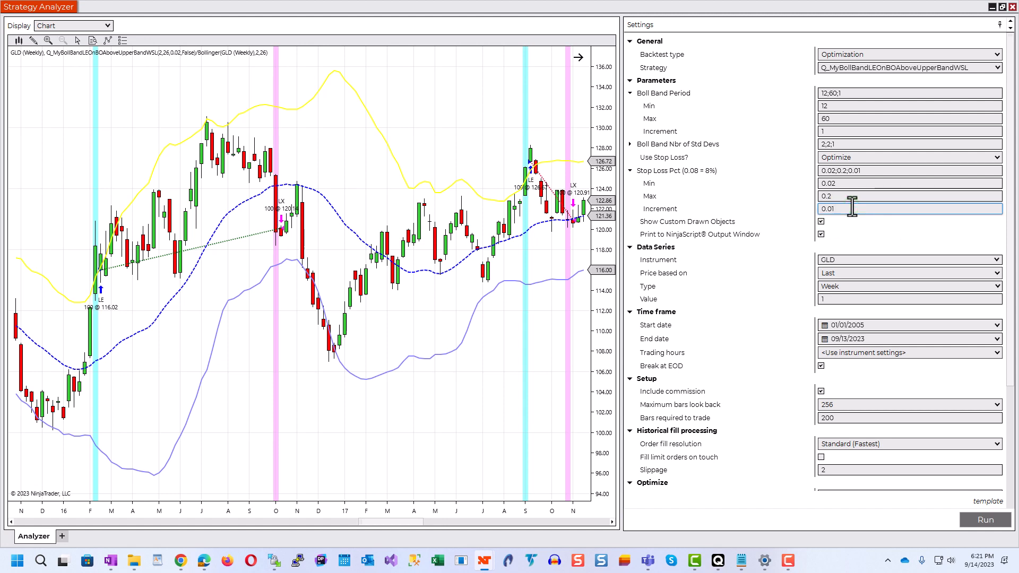
pyautogui.click(981, 517)
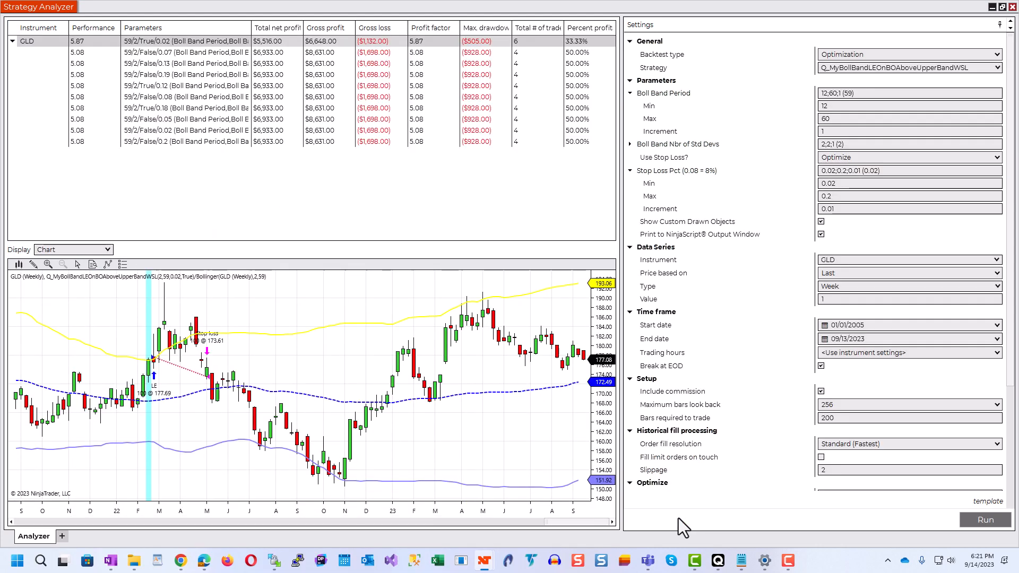
# Step: Examine the top optimization result's metrics and chart, and select the second-ranked 59/2/False/0.07 result for comparison
pyautogui.click(118, 17)
pyautogui.click(314, 397)
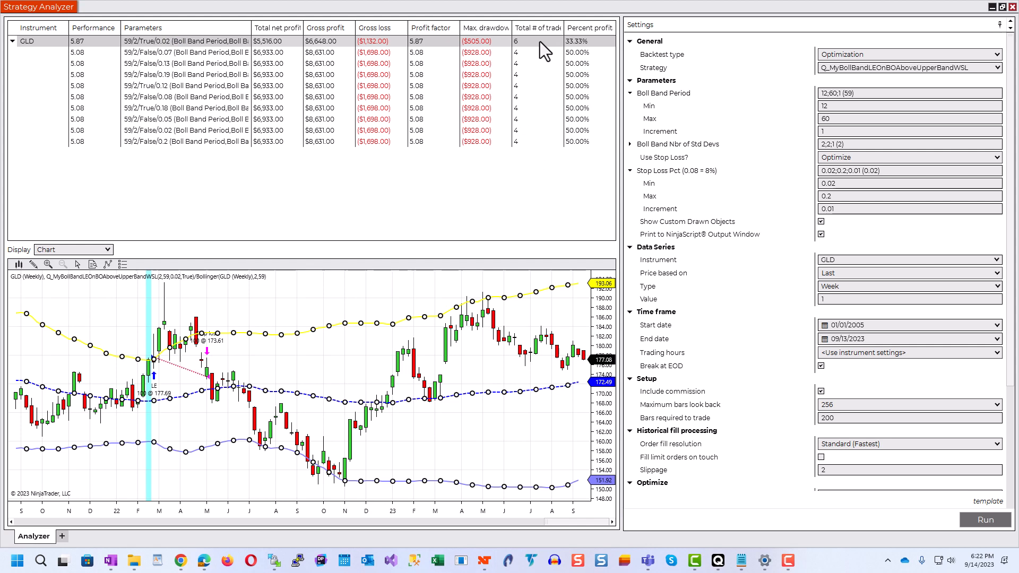
pyautogui.click(332, 373)
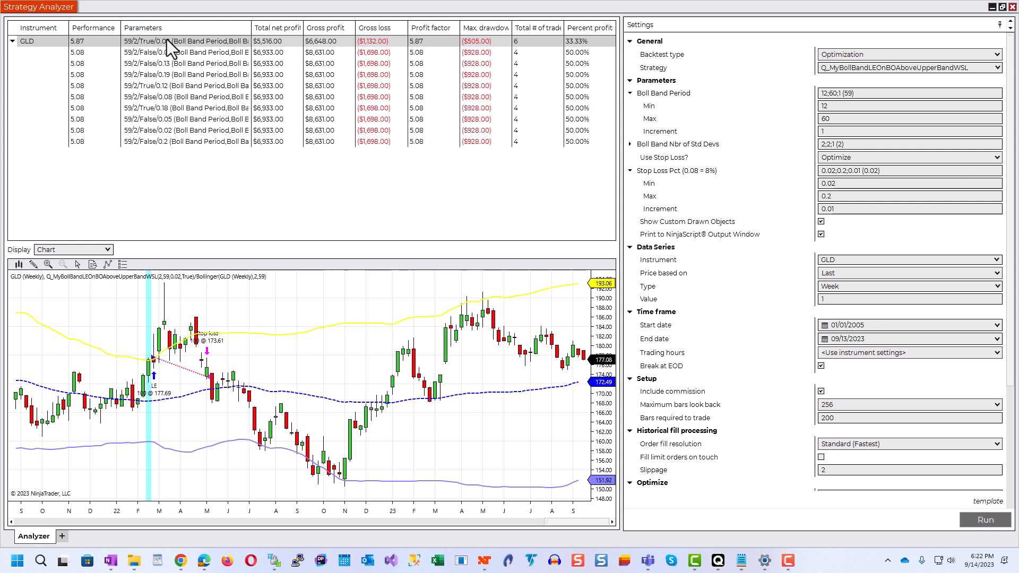
pyautogui.click(153, 41)
pyautogui.click(193, 52)
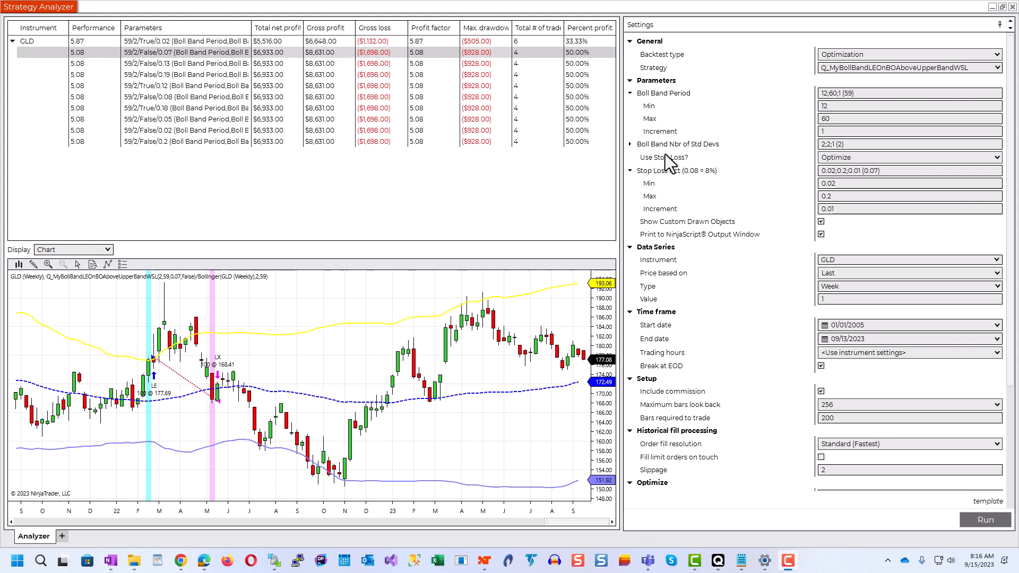
pyautogui.click(849, 157)
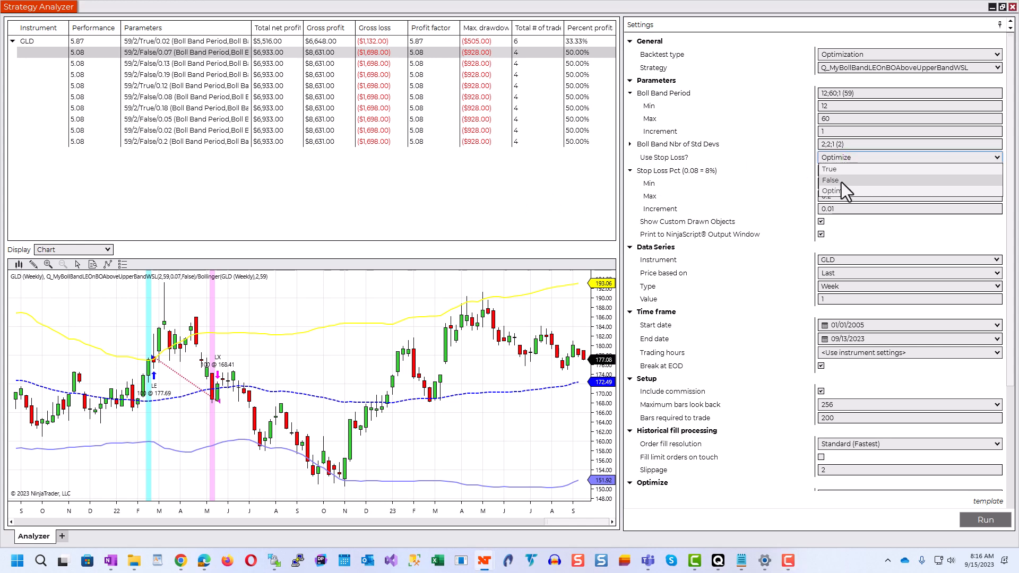
pyautogui.click(446, 203)
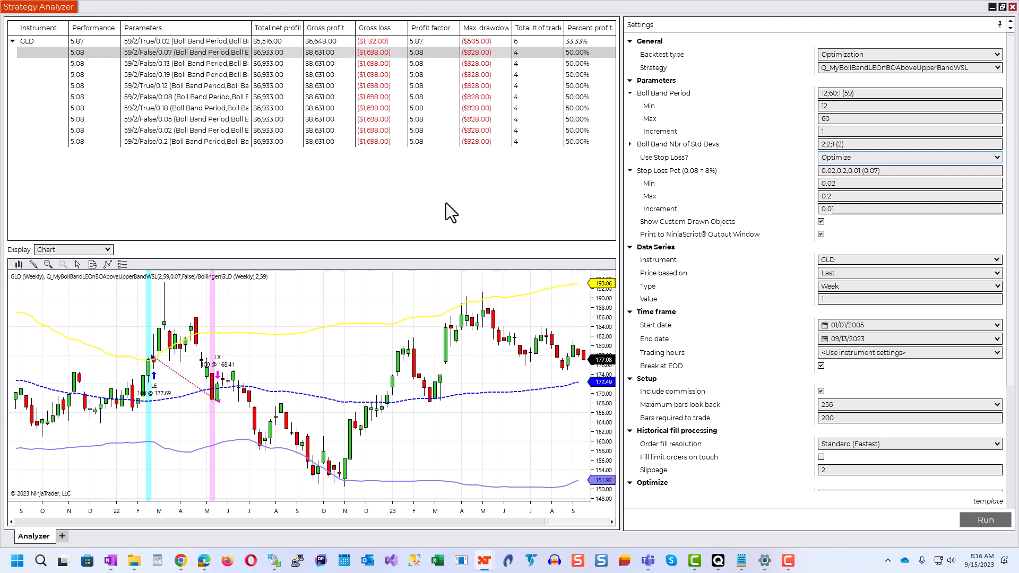
pyautogui.click(849, 158)
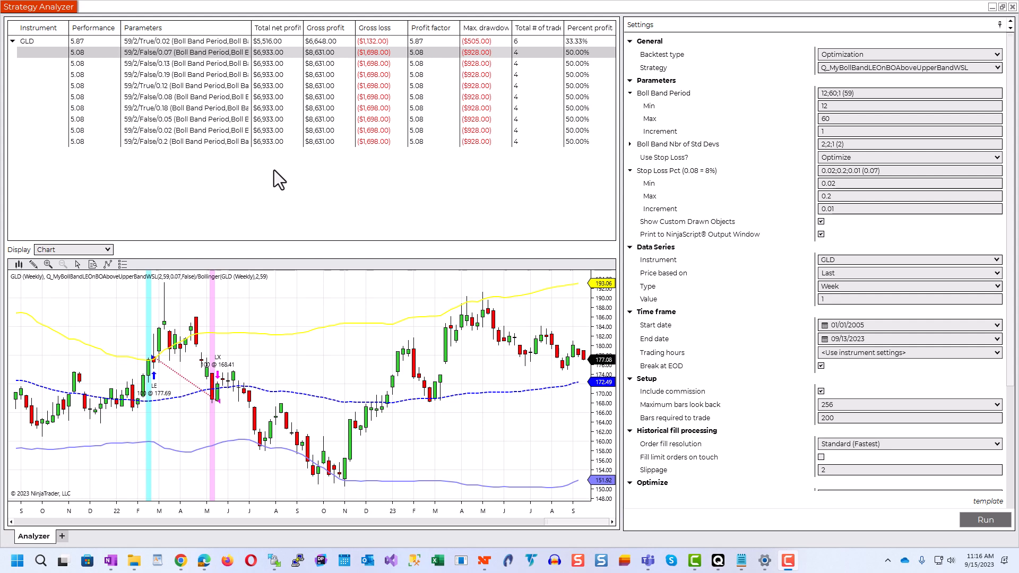
# Step: Switch to Quagensia N Edition, close the read-only stop loss template, and widen the algo list to show the full strategy names
pyautogui.click(718, 561)
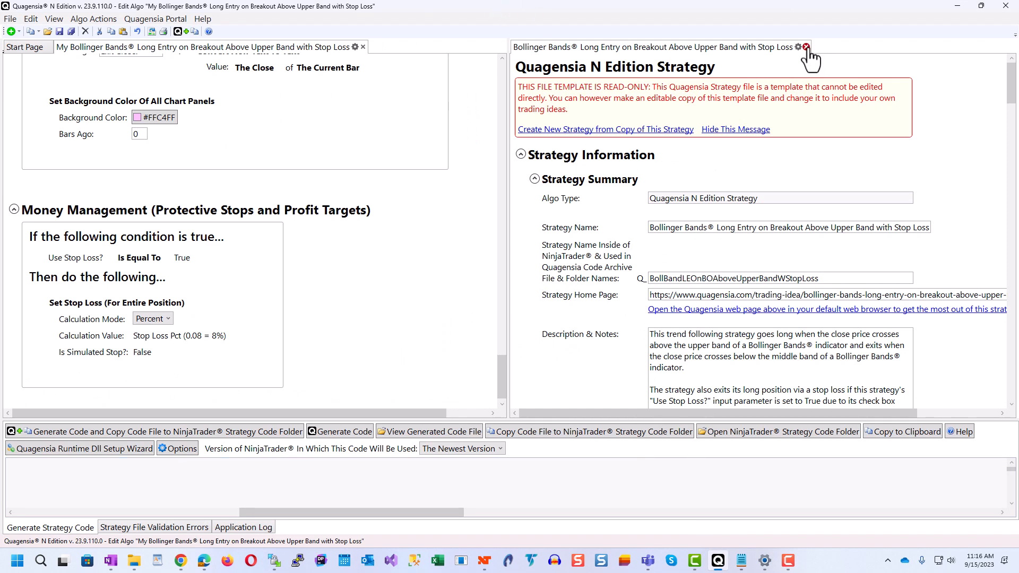
pyautogui.click(807, 47)
pyautogui.moveTo(2, 245); pyautogui.dragTo(359, 233)
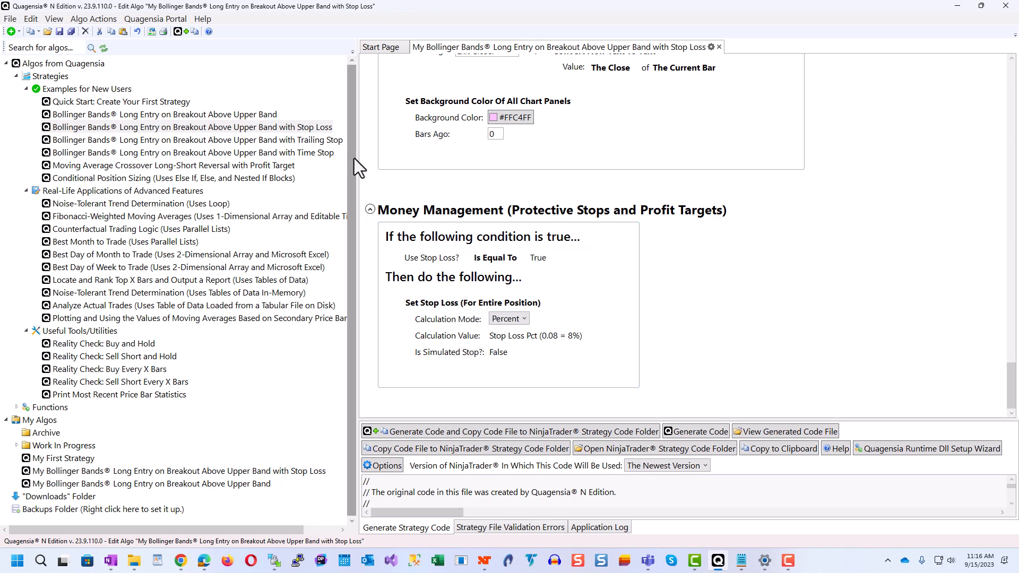
pyautogui.moveTo(353, 158); pyautogui.dragTo(372, 158)
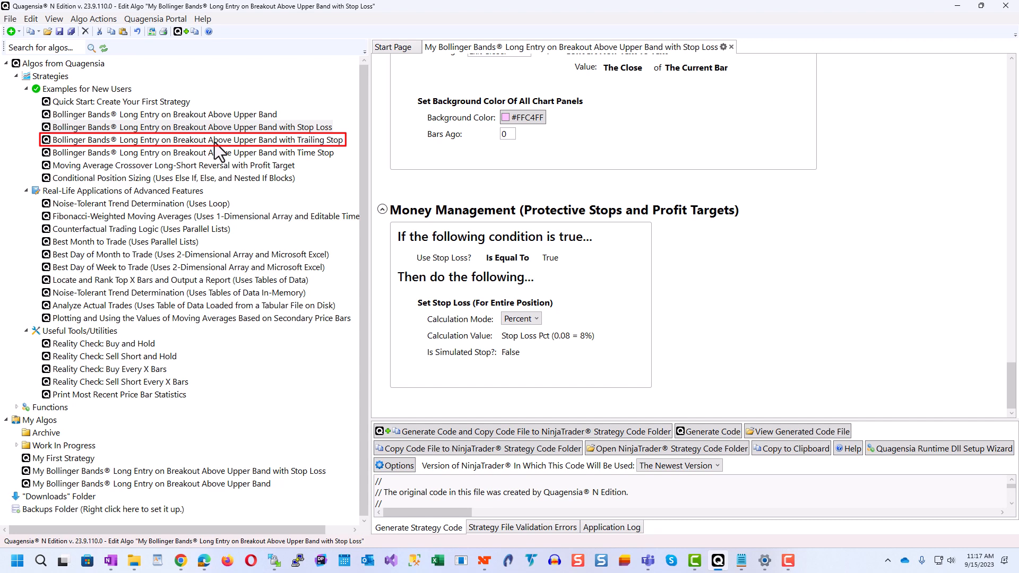
# Step: Open the Bollinger Bands Trailing Stop and Moving Average Crossover Long-Short Reversal with Profit Target templates and examine their Money Management logic
pyautogui.rightClick(329, 143)
pyautogui.click(394, 152)
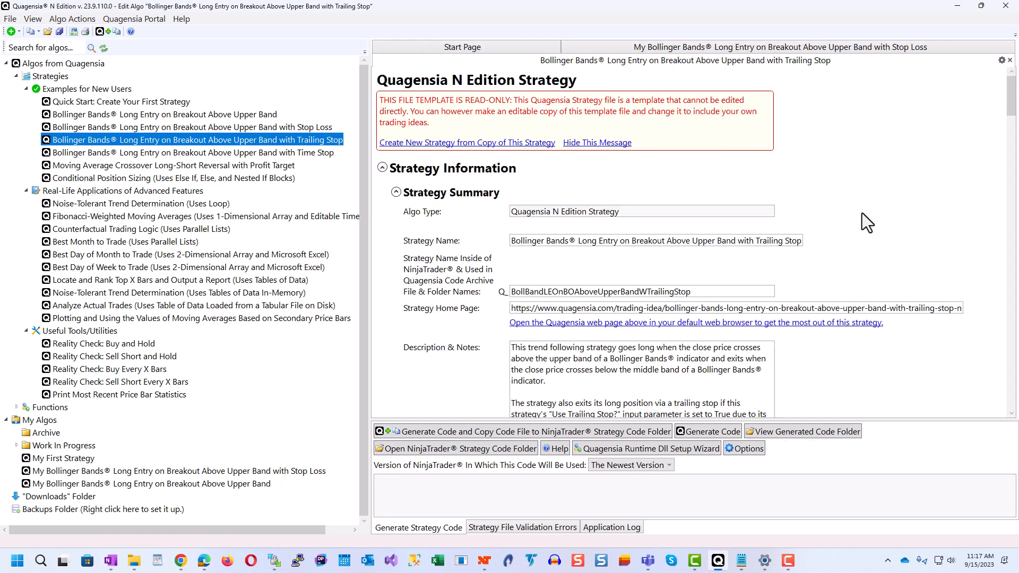
pyautogui.moveTo(1014, 114); pyautogui.dragTo(995, 444)
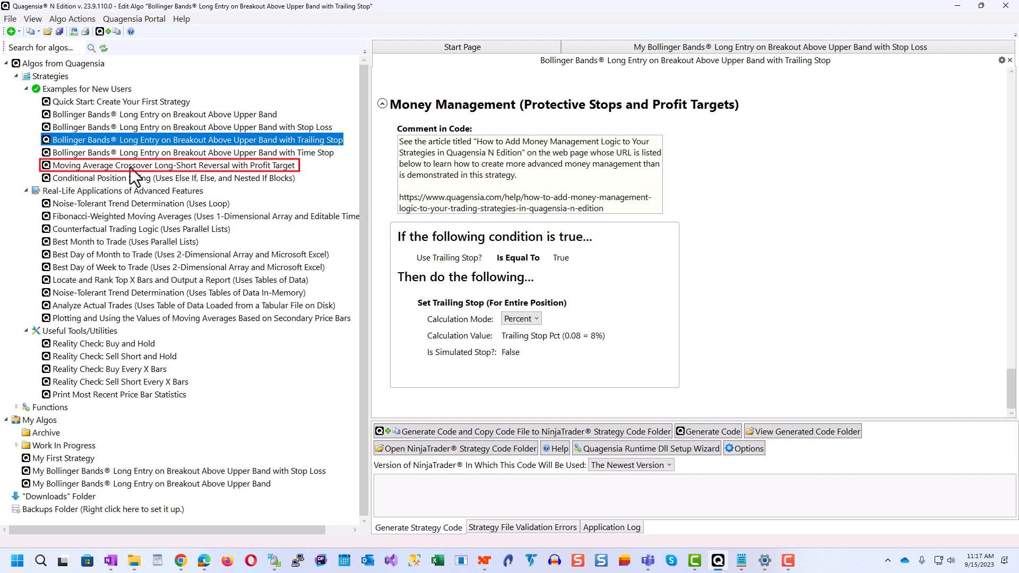
pyautogui.rightClick(228, 167)
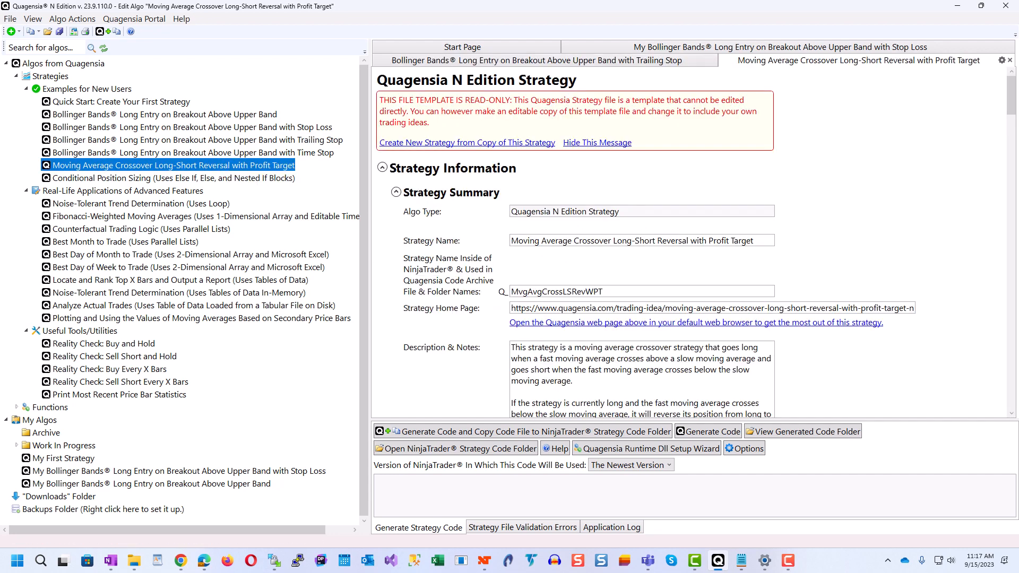
pyautogui.moveTo(1006, 93); pyautogui.dragTo(967, 435)
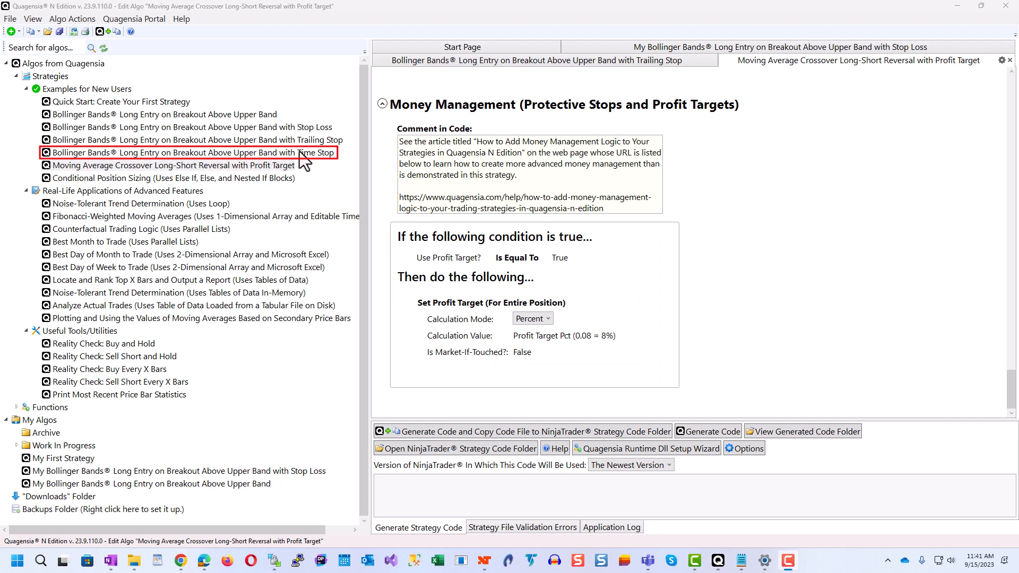
# Step: Open the Bollinger Bands breakout template with Time Stop and examine its long entry and time-based long exit conditions
pyautogui.rightClick(300, 151)
pyautogui.click(340, 158)
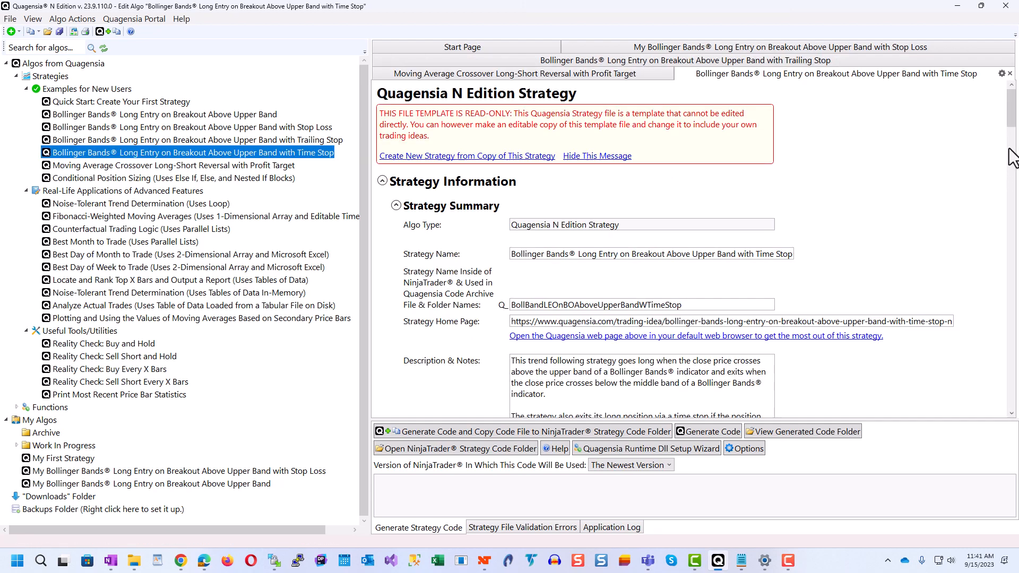
pyautogui.moveTo(1011, 130); pyautogui.dragTo(1011, 412)
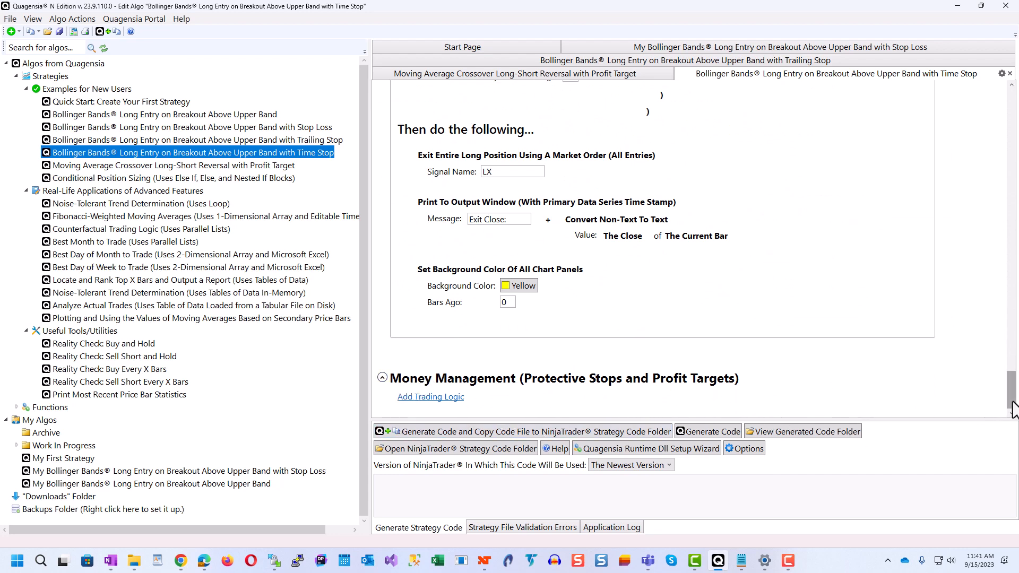
pyautogui.scroll(10, 1014, 414)
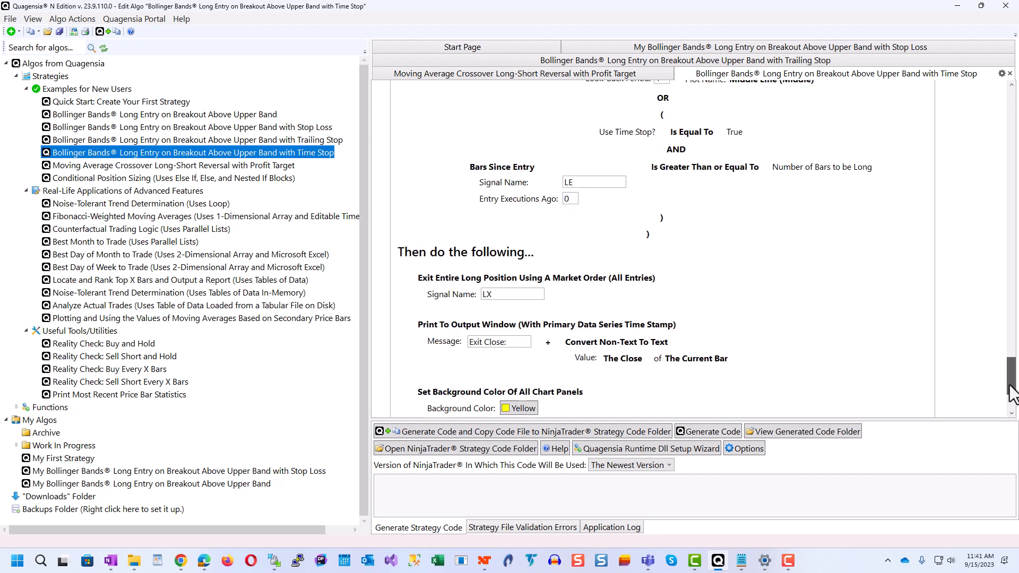
pyautogui.scroll(-1, 653, 250)
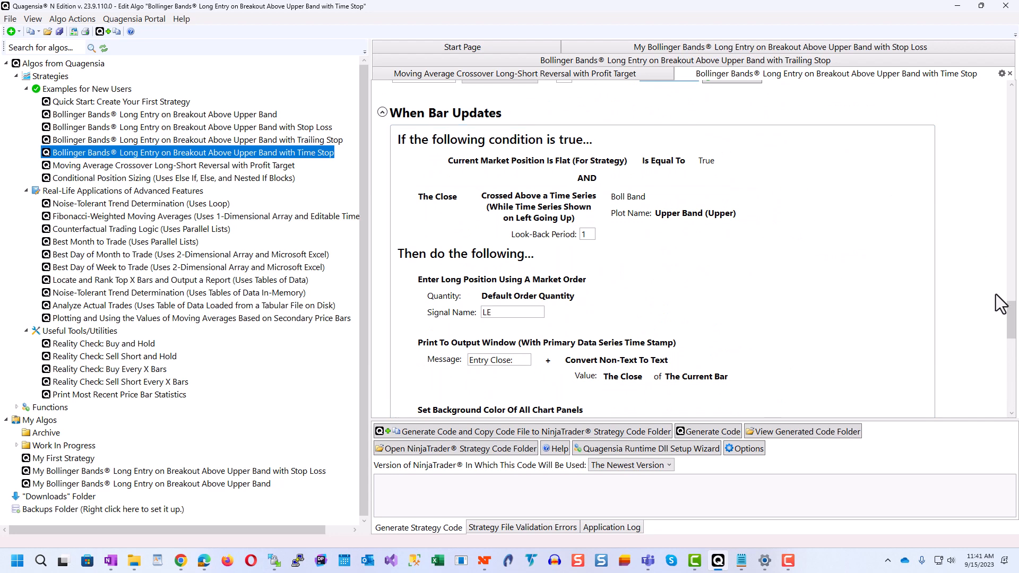
pyautogui.click(1012, 313)
pyautogui.scroll(-1, 1012, 319)
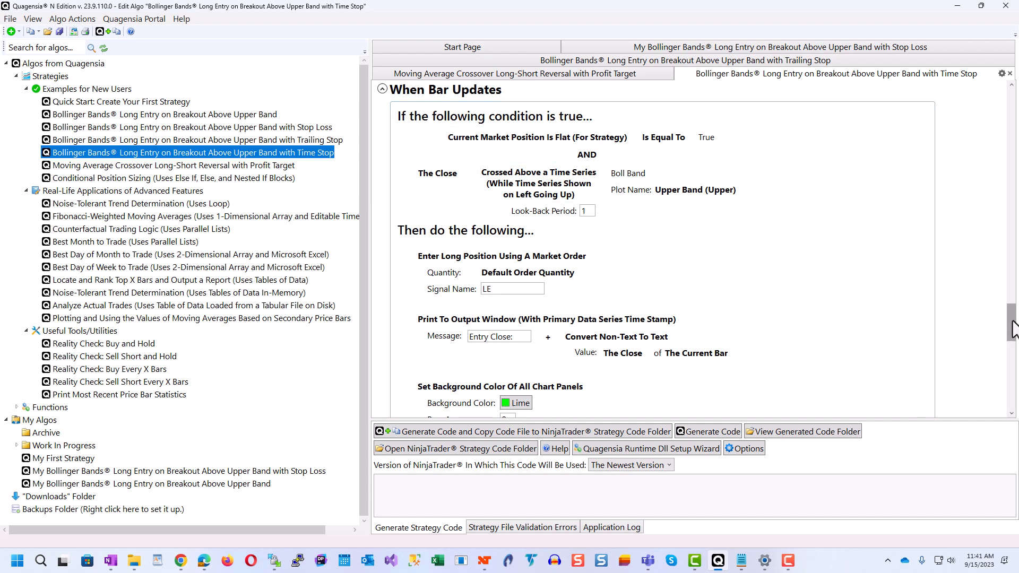
pyautogui.moveTo(1014, 322); pyautogui.dragTo(1011, 366)
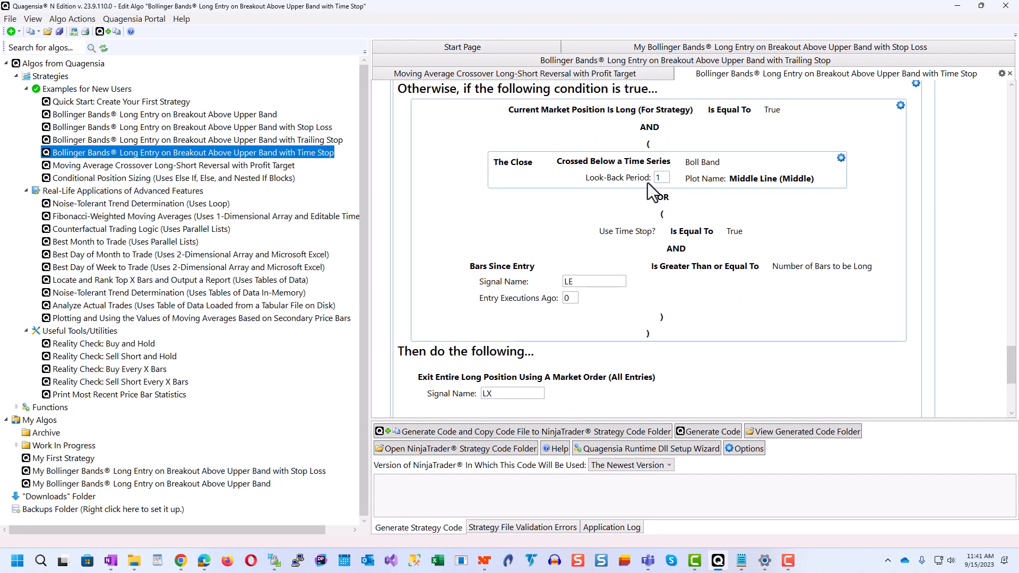
pyautogui.moveTo(609, 182)
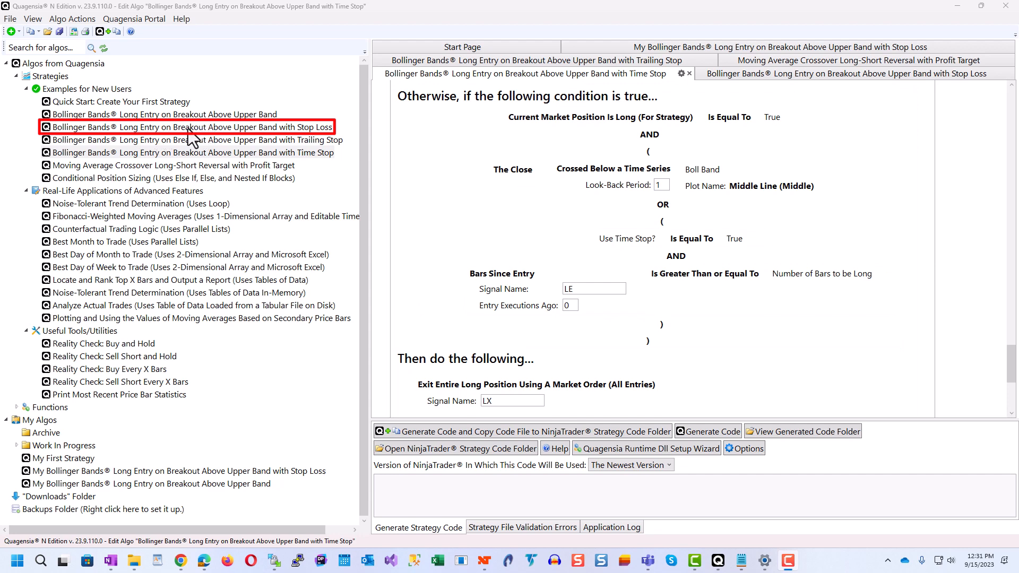
# Step: Open the read-only Bollinger Bands breakout template with Stop Loss and examine its Money Management (Protective Stops and Profit Targets) section
pyautogui.rightClick(251, 128)
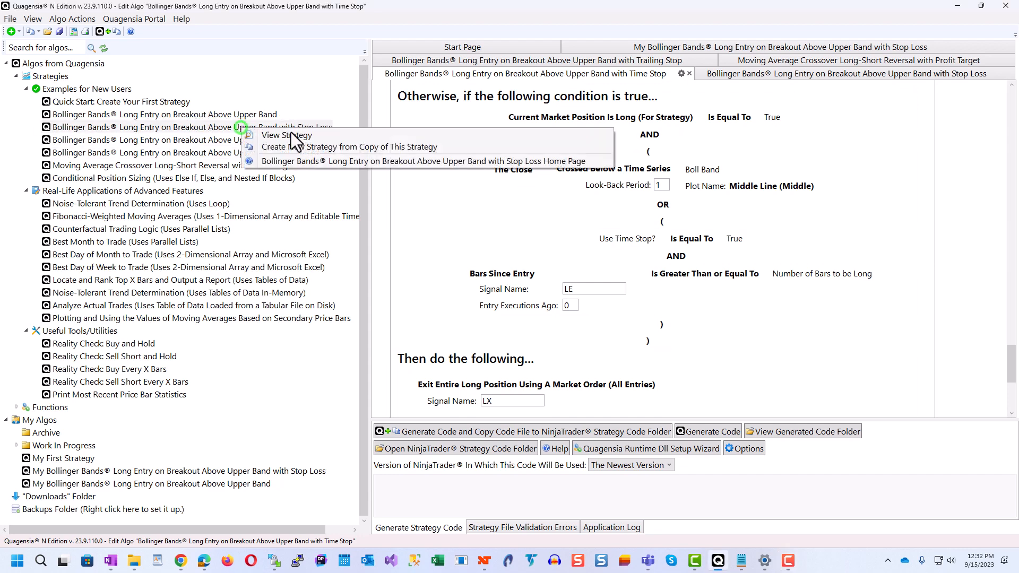
pyautogui.click(310, 136)
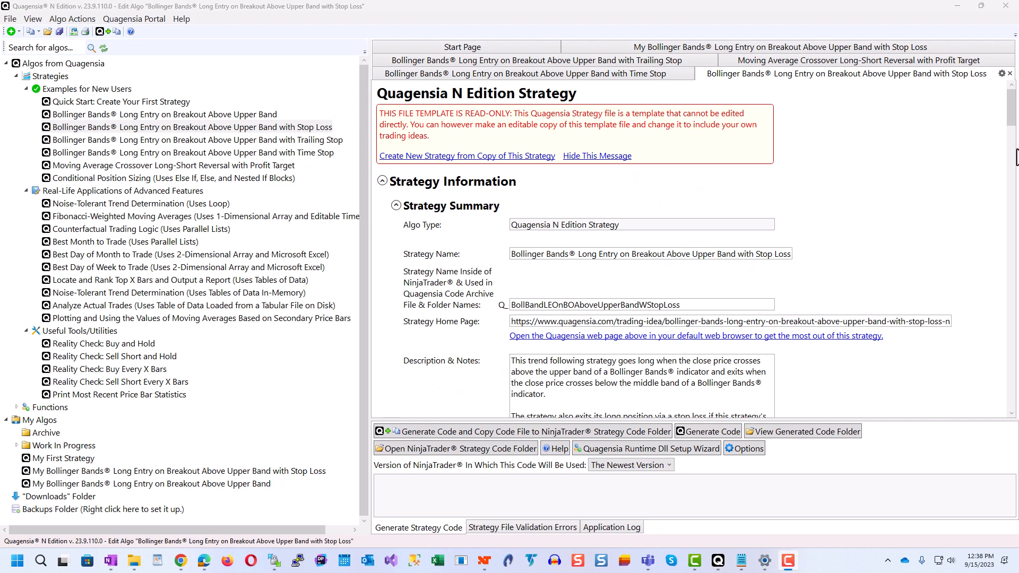
pyautogui.moveTo(1014, 118); pyautogui.dragTo(996, 410)
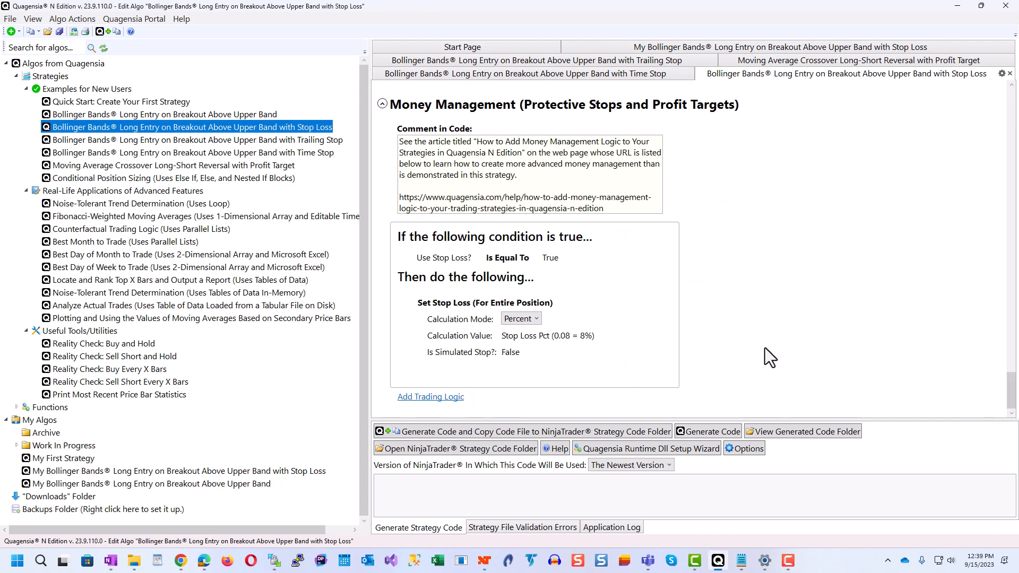
# Step: Copy the money management article's URL from the Money Management code comment, switch to Chrome, and open that page in the current tab
pyautogui.moveTo(617, 209); pyautogui.dragTo(390, 200)
pyautogui.hotkey('ctrl', 'c')
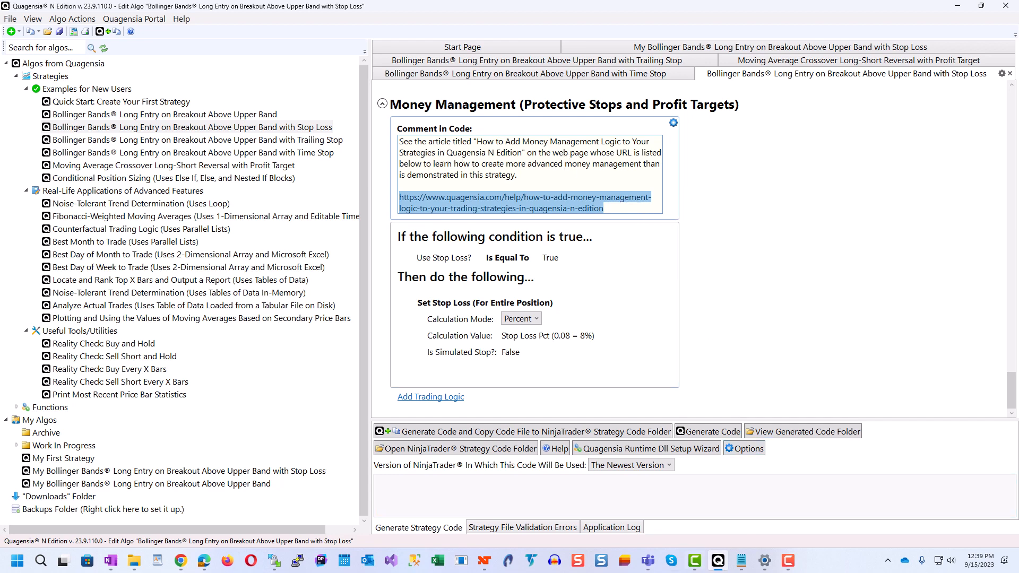
pyautogui.click(177, 563)
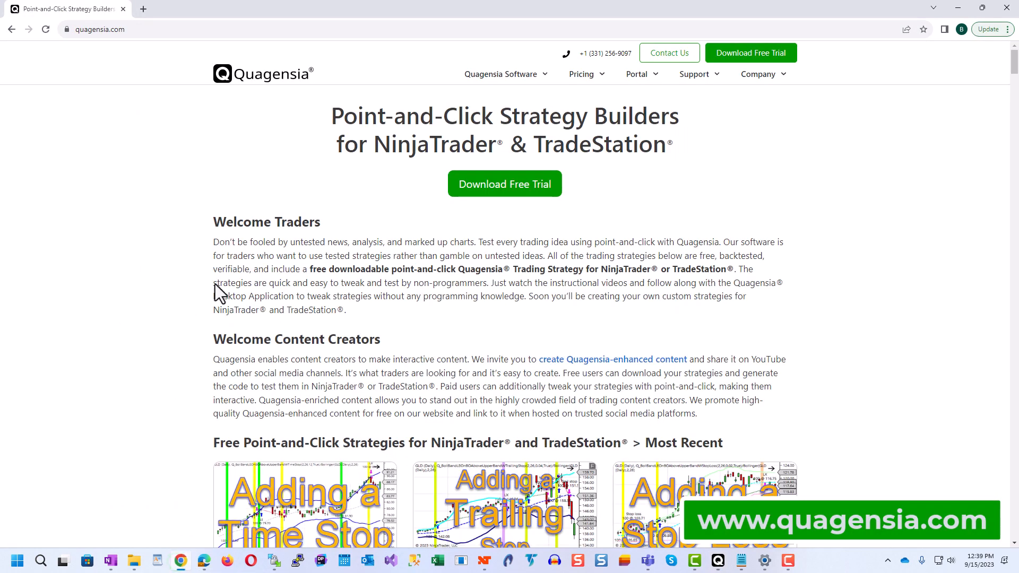
pyautogui.click(383, 36)
pyautogui.hotkey('ctrl', 'a')
pyautogui.hotkey('ctrl', 'v')
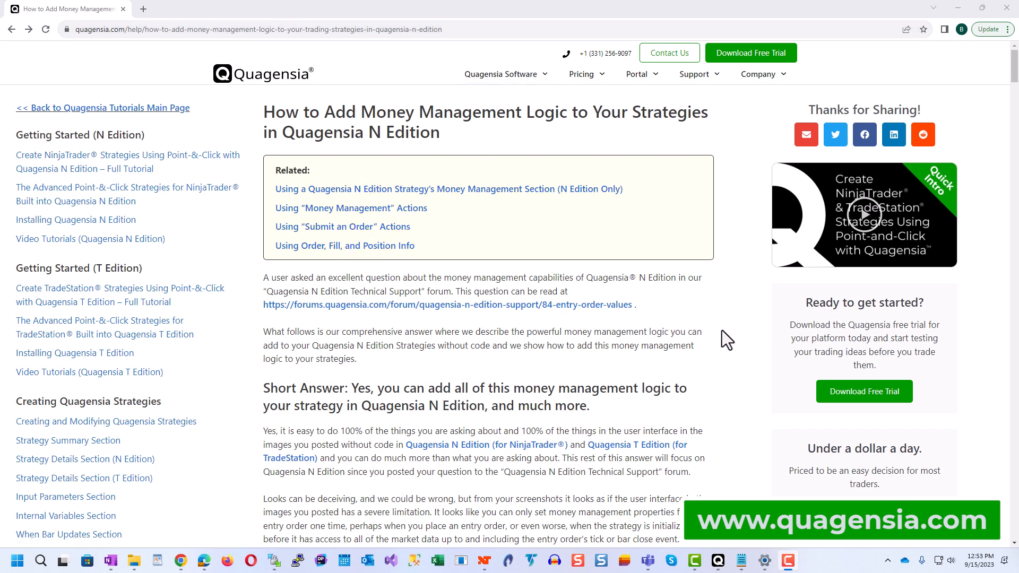
# Step: Read the article's sections on entry-order rules, basic stops and profit targets, and per-bar money management, and return to Quagensia N Edition
pyautogui.scroll(-6, 728, 345)
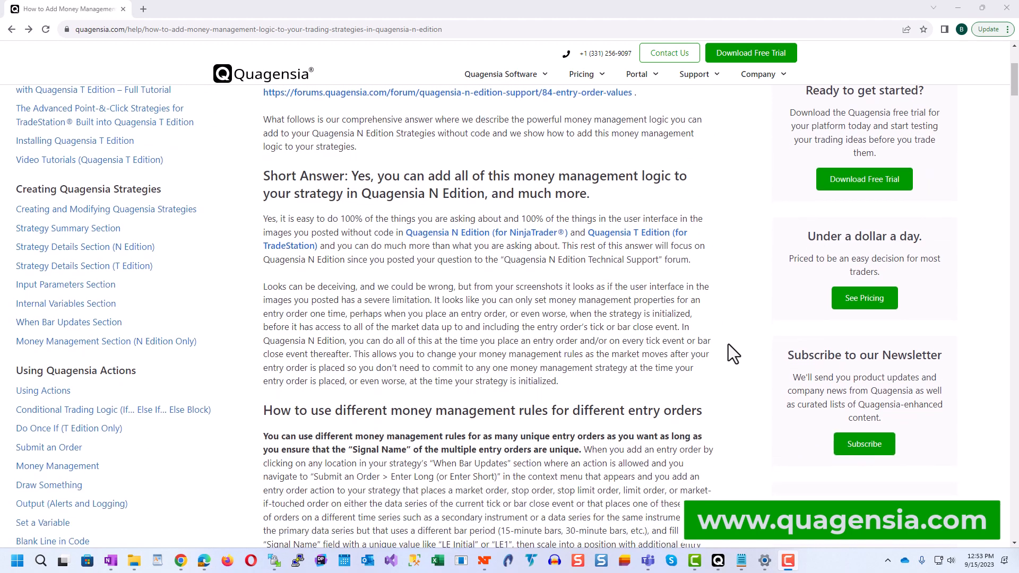
pyautogui.scroll(-5, 727, 342)
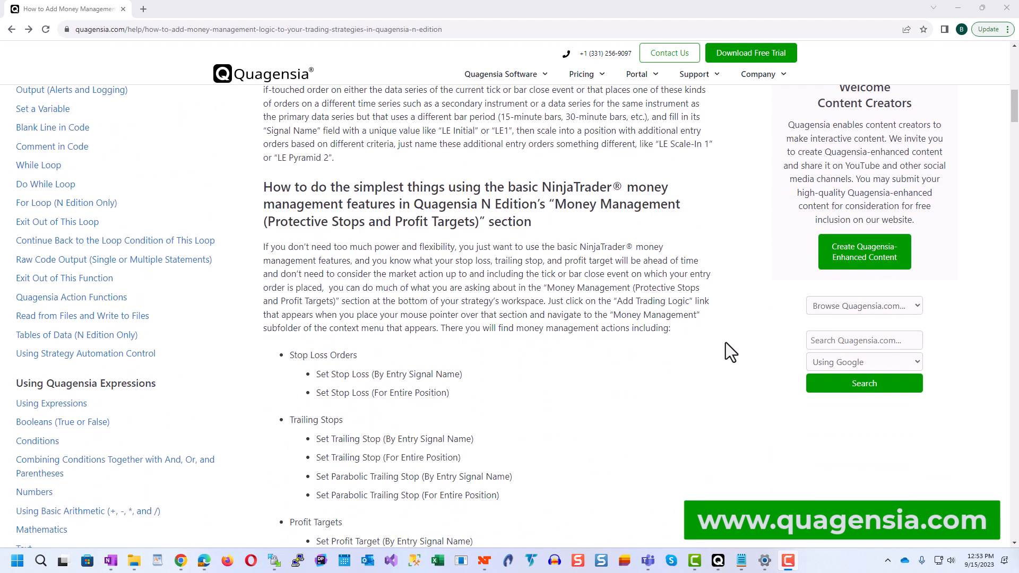
pyautogui.scroll(-11, 725, 344)
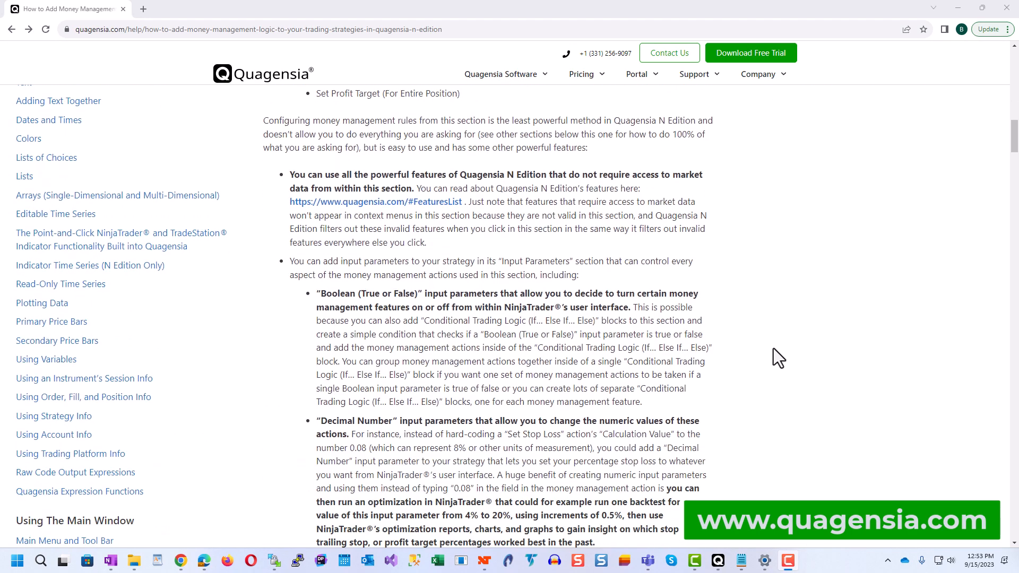
pyautogui.scroll(-11, 773, 349)
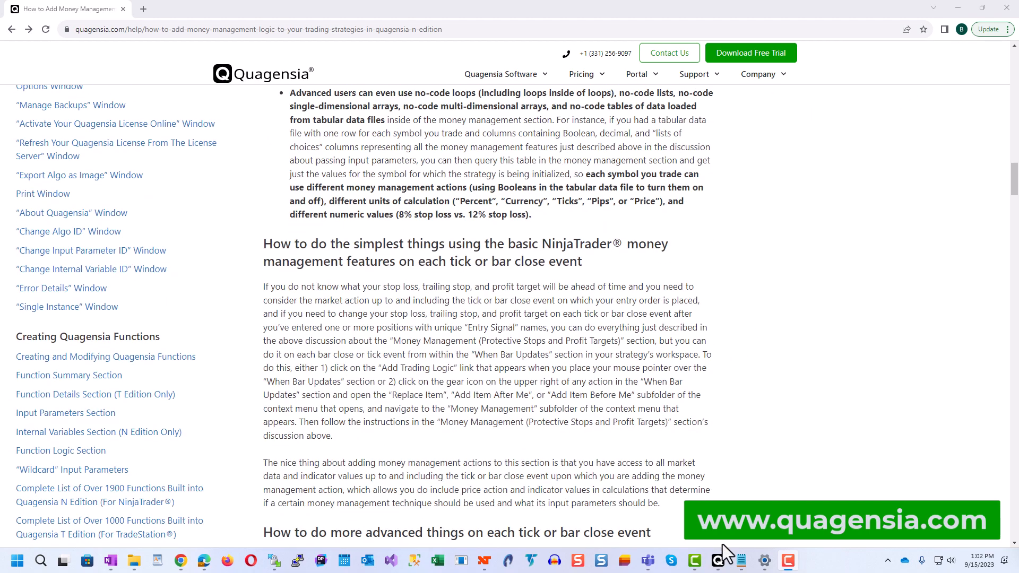
pyautogui.click(718, 559)
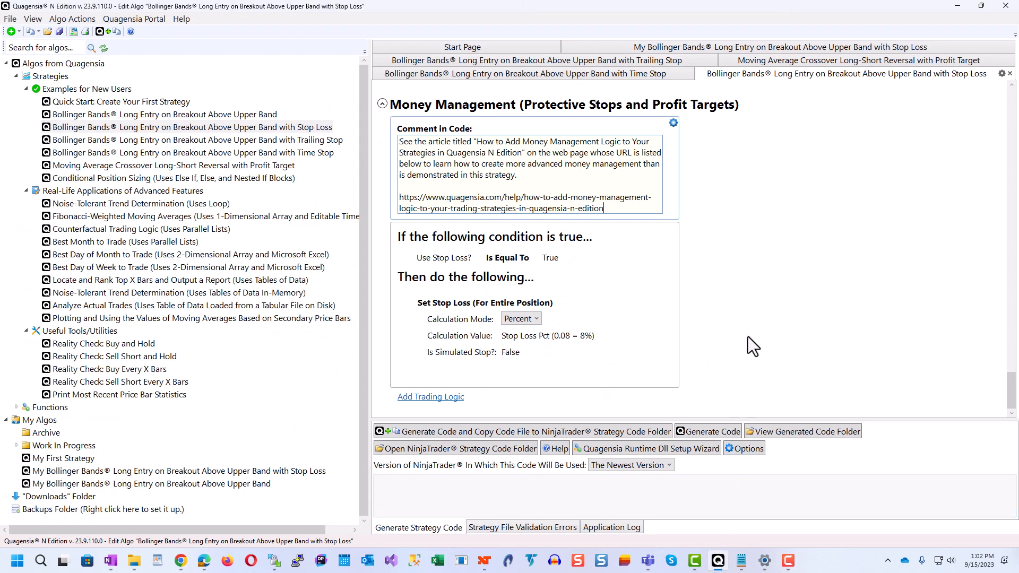